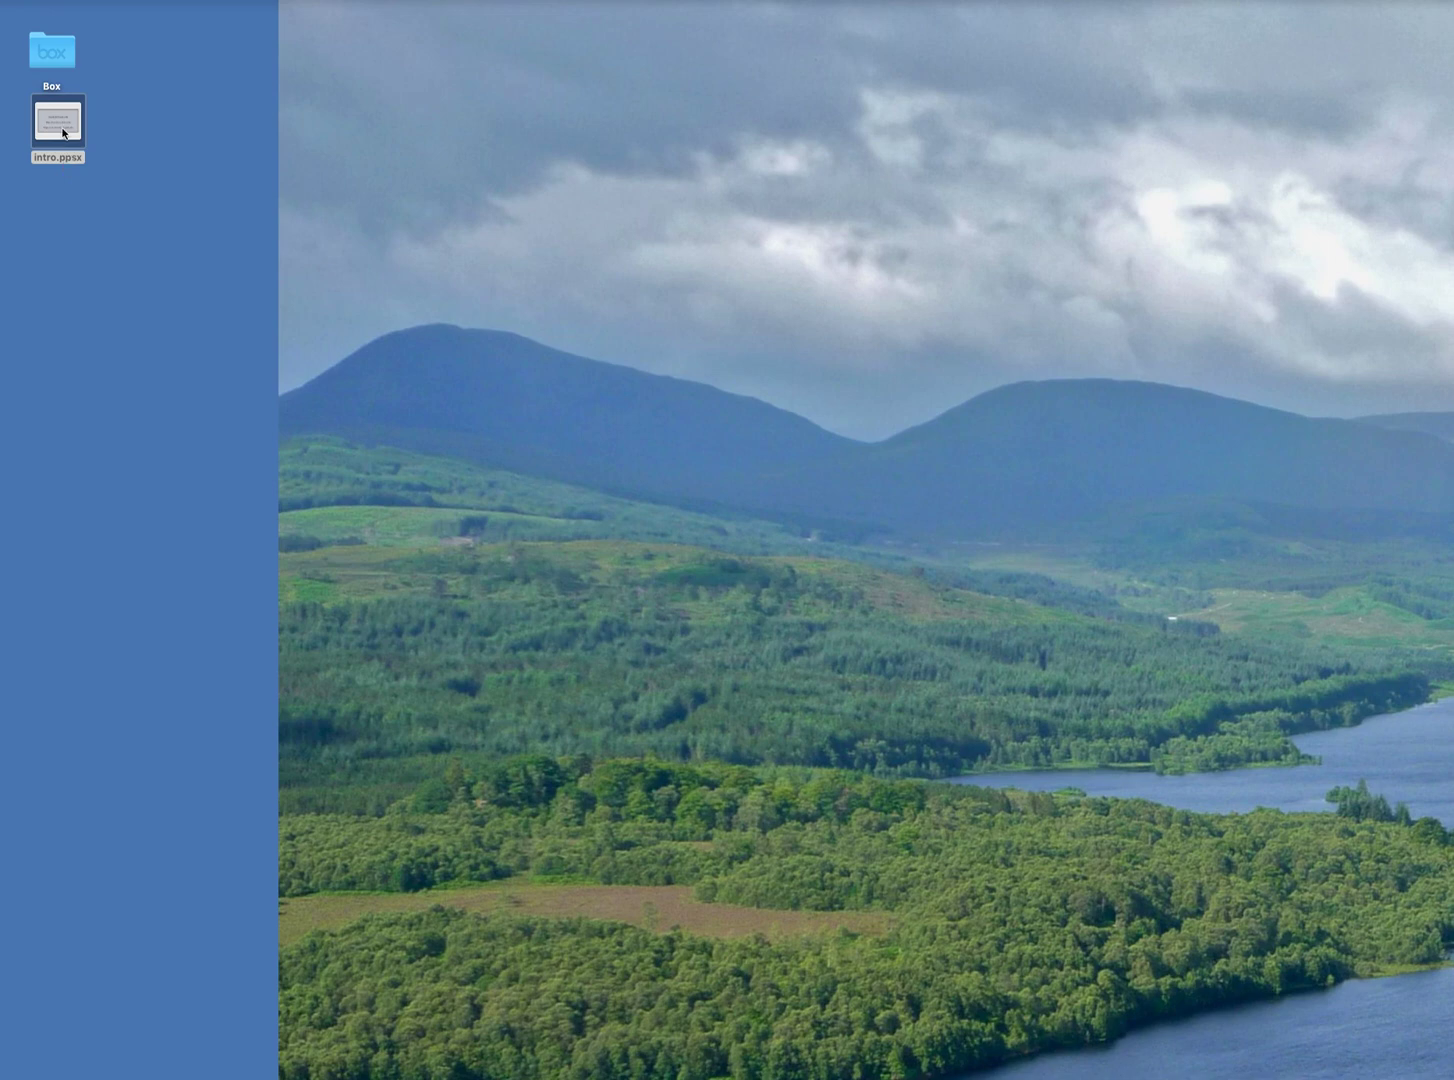
Preview intro.ppsx for its links, then launch Chrome and resize and centre its window.
double_click(62, 128)
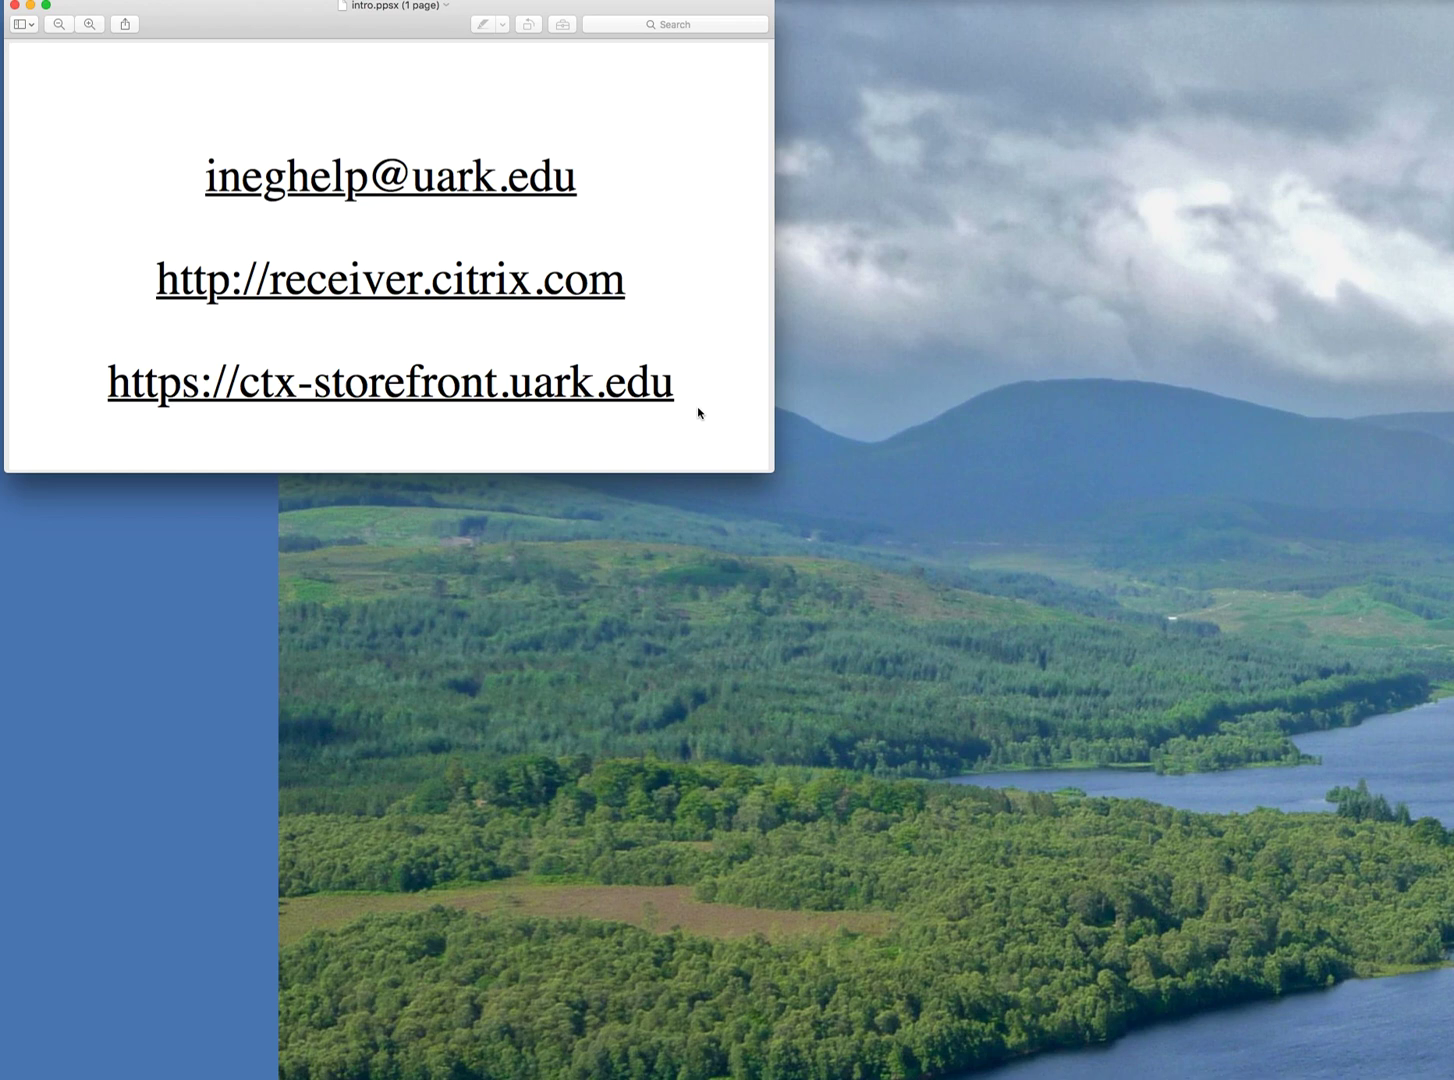
click(17, 6)
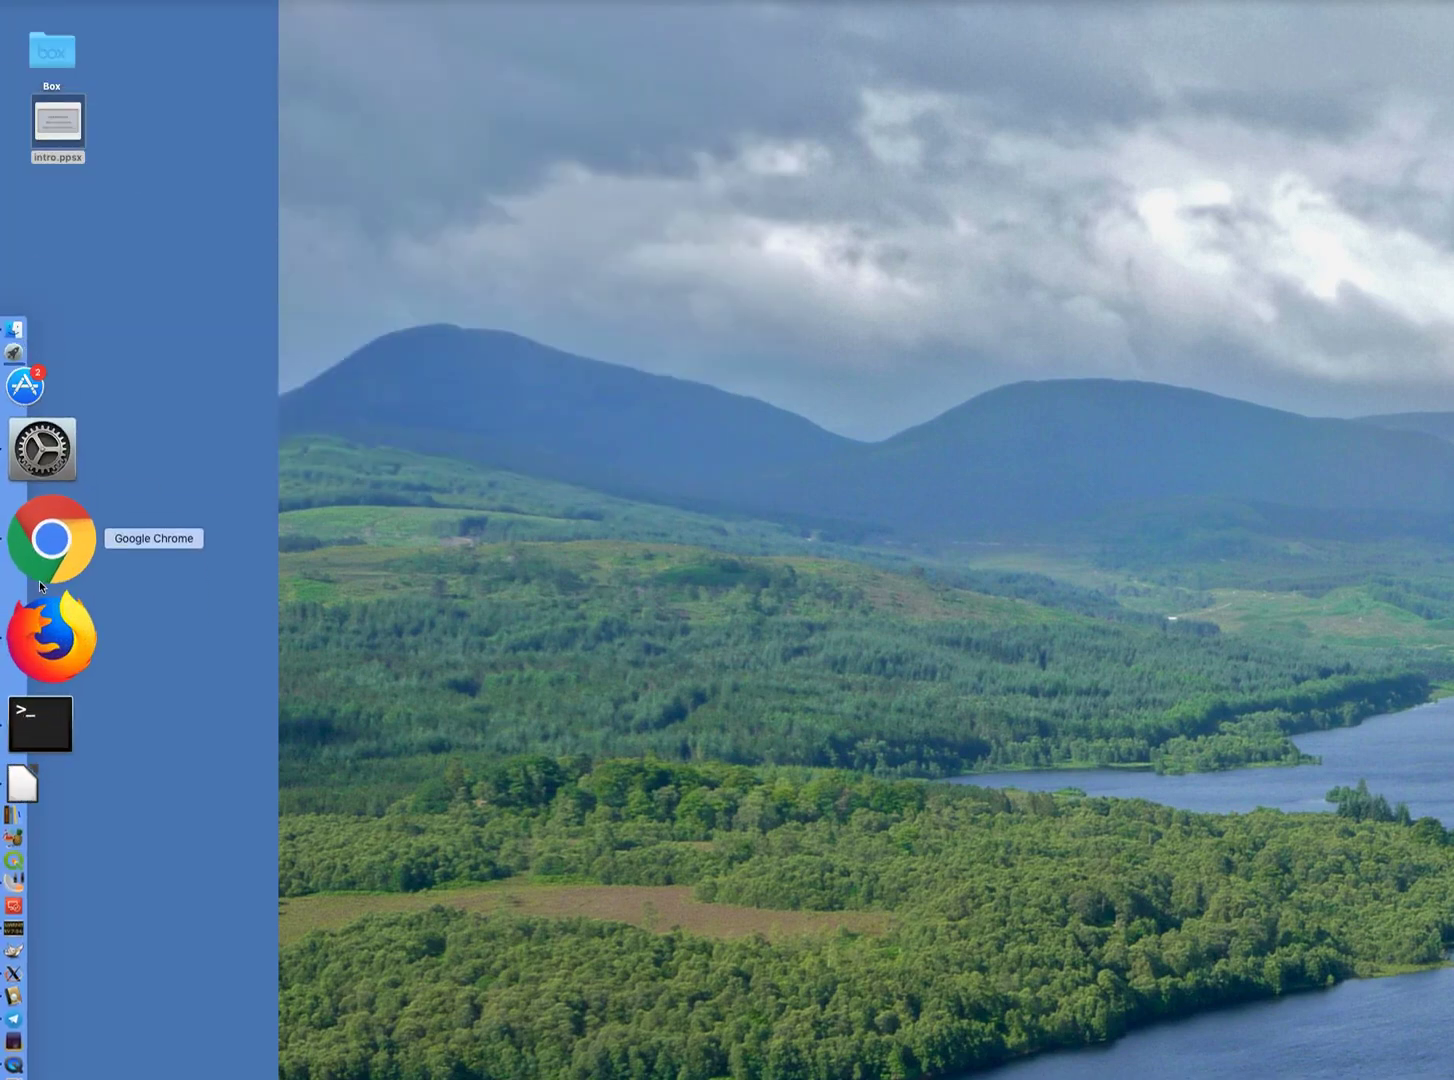
click(42, 576)
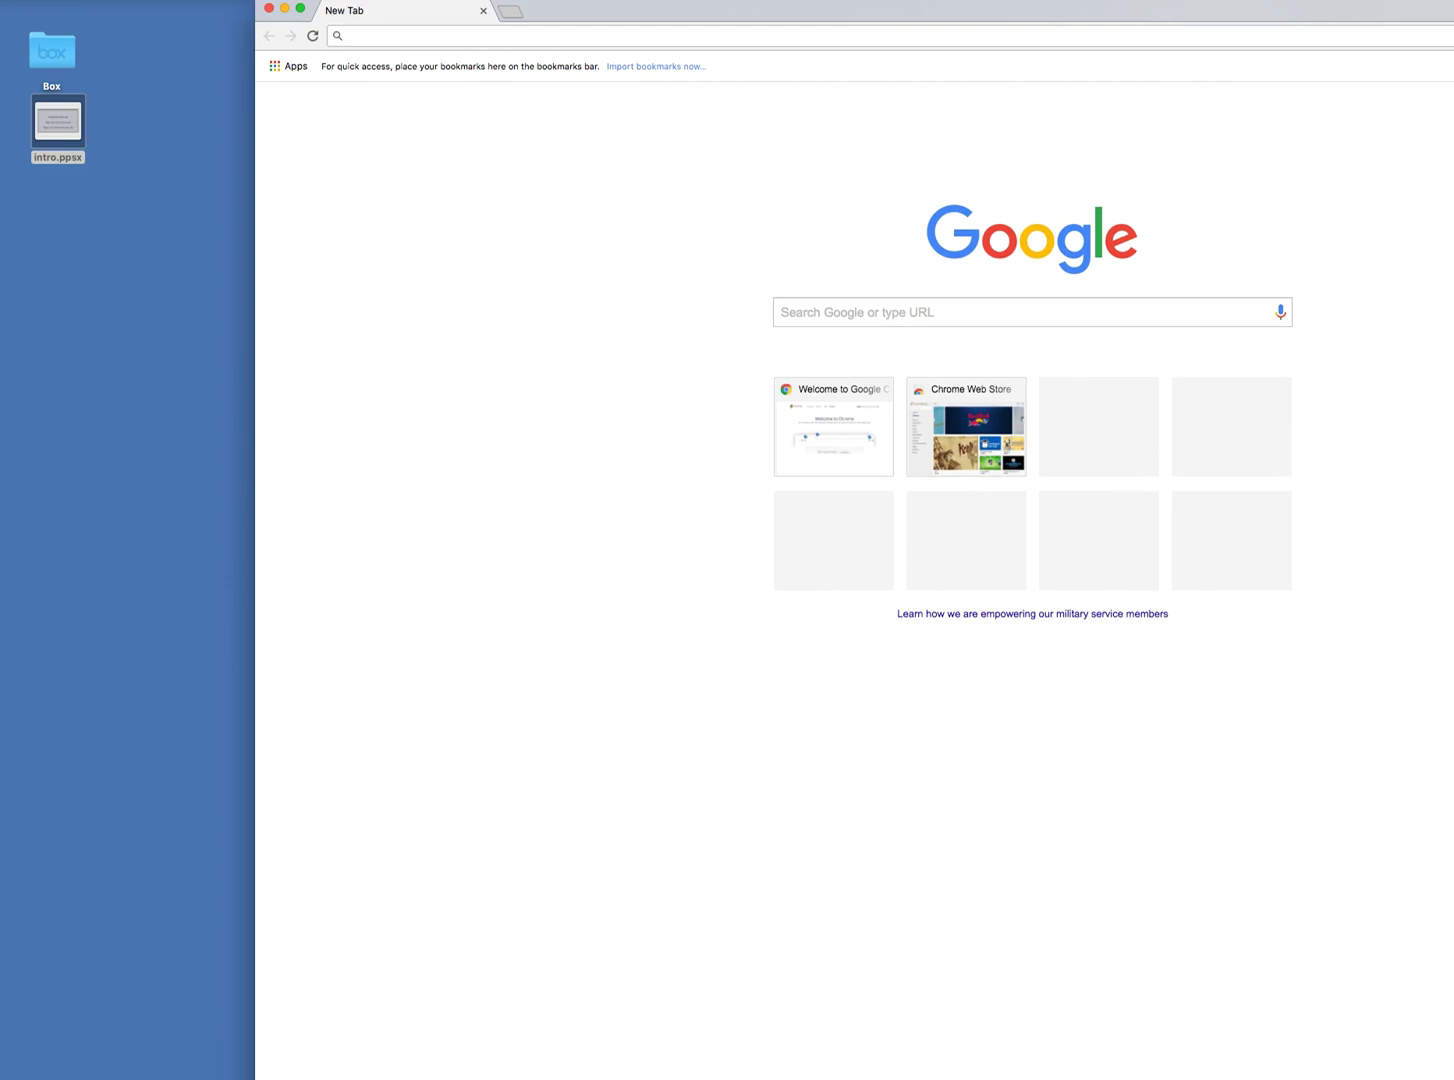
mouse_move(1453, 1079)
mouse_down()
mouse_move(1447, 1057)
mouse_move(1426, 1068)
mouse_up()
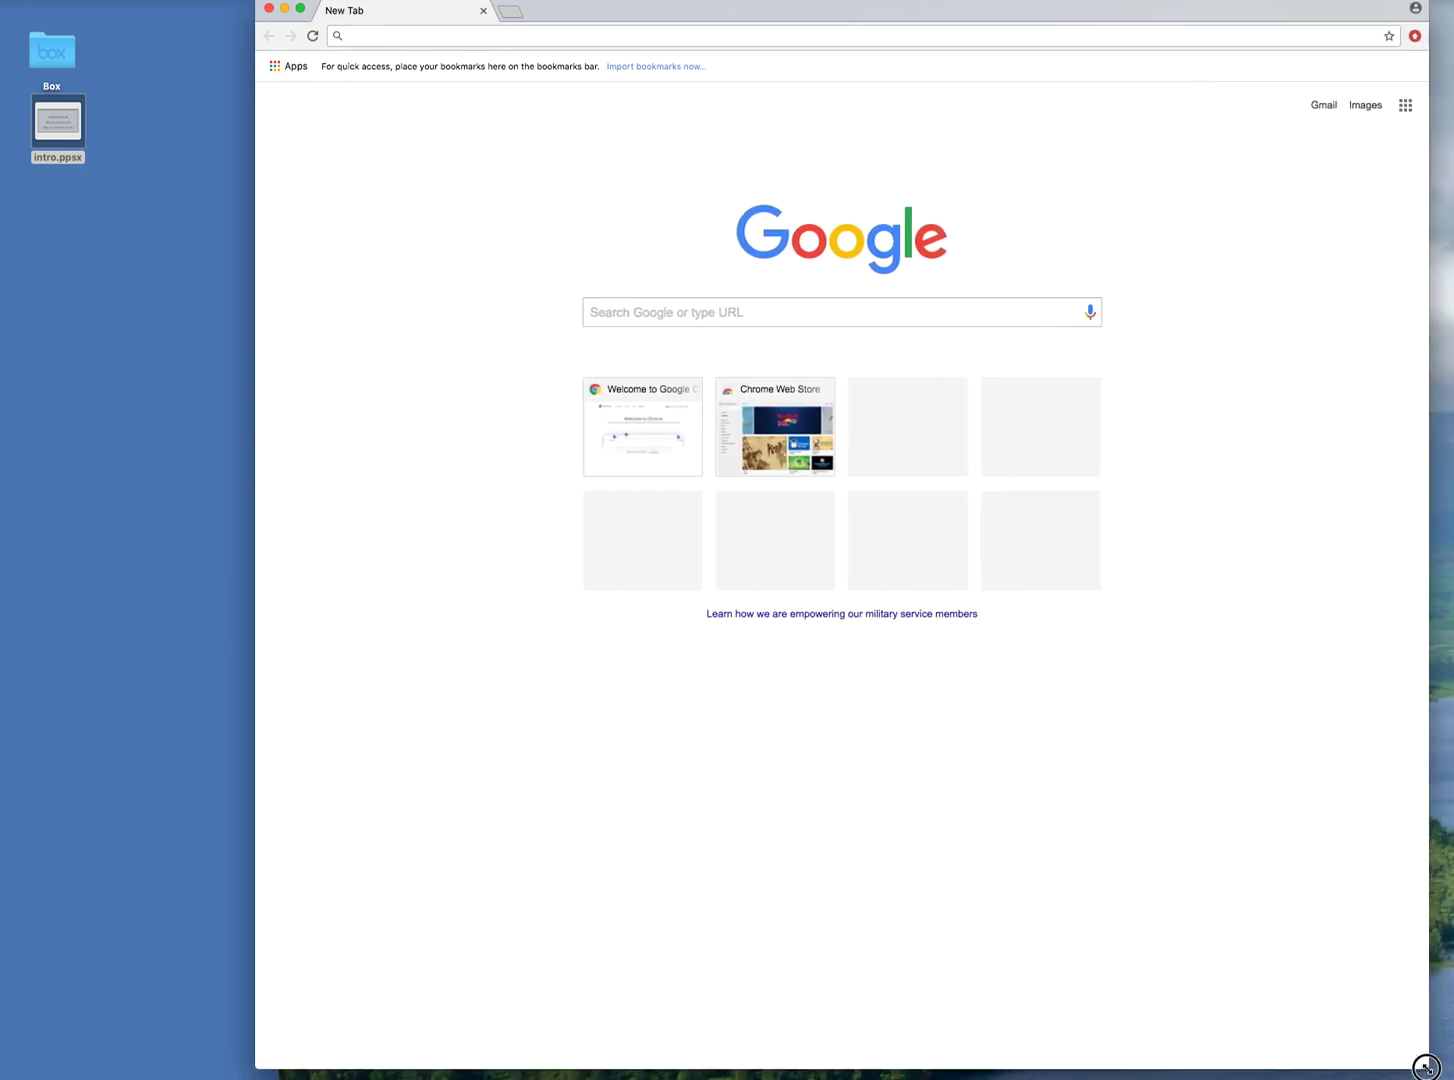
drag(682, 10, 548, 17)
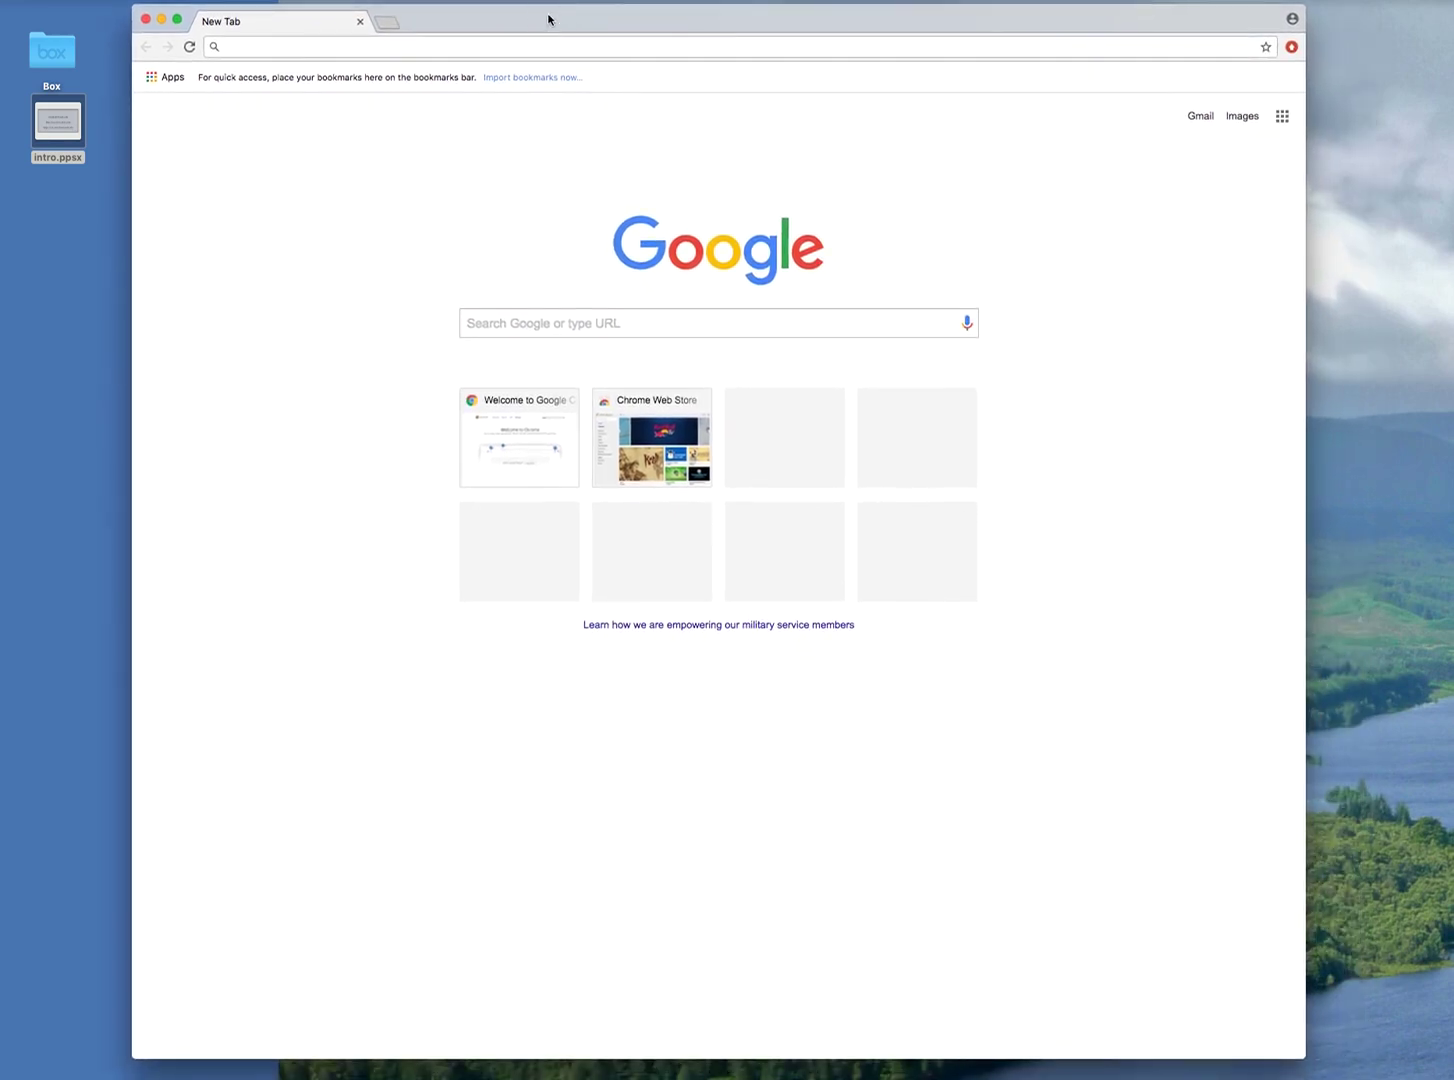
Go to receiver.citrix.com in Chrome.
click(483, 51)
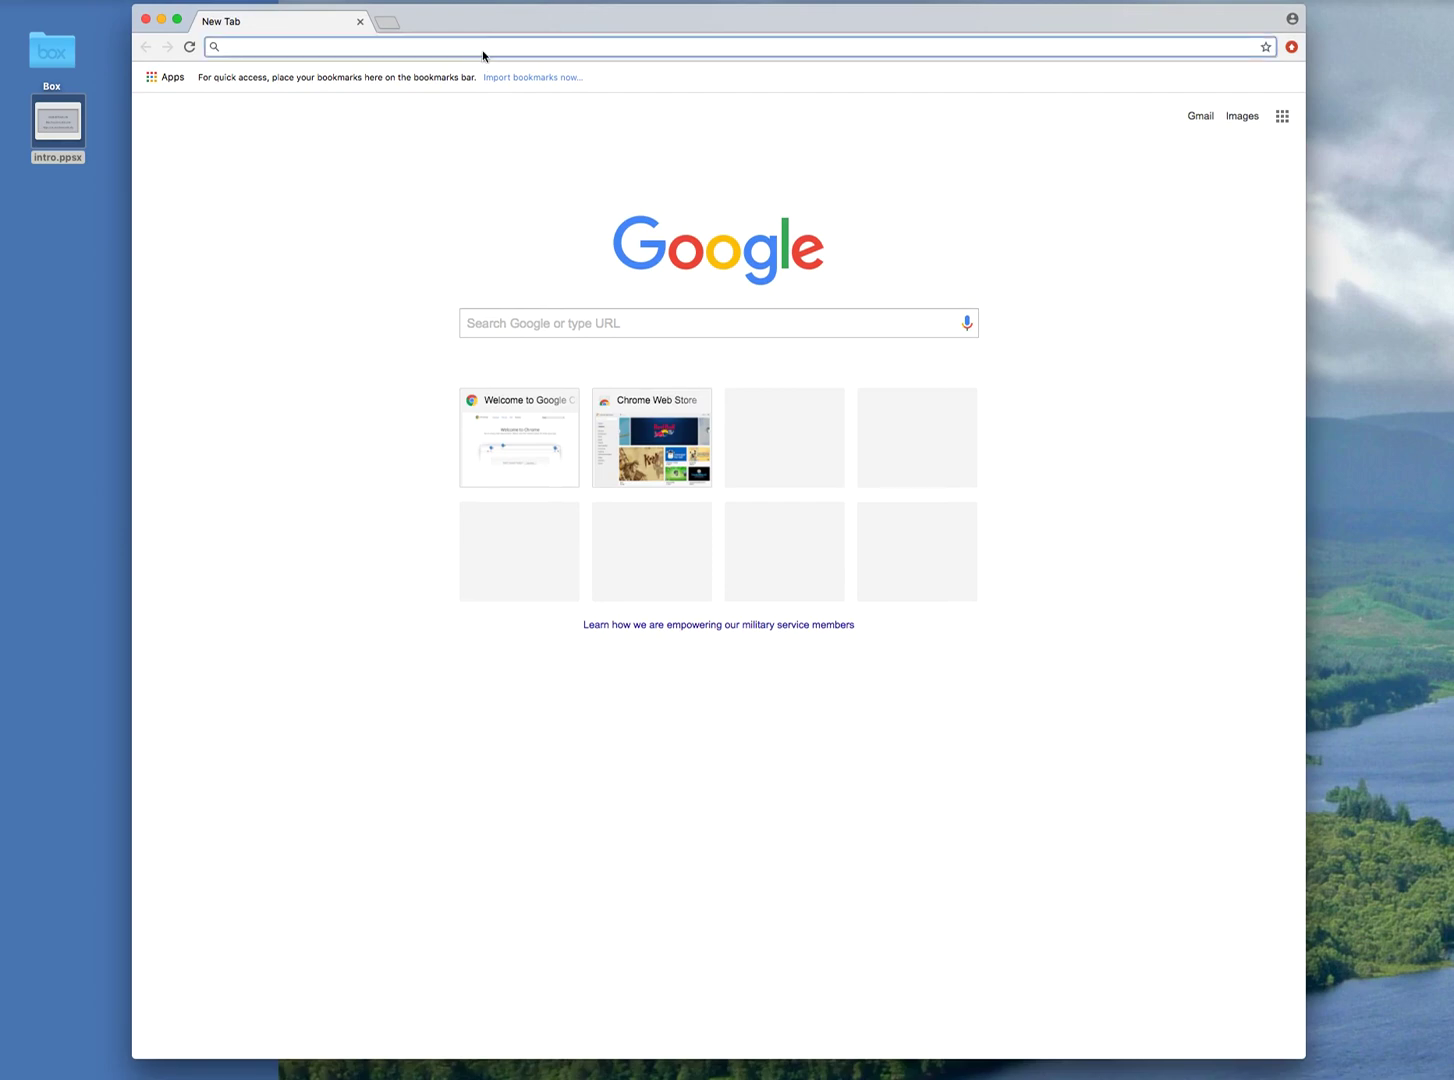
text(re)
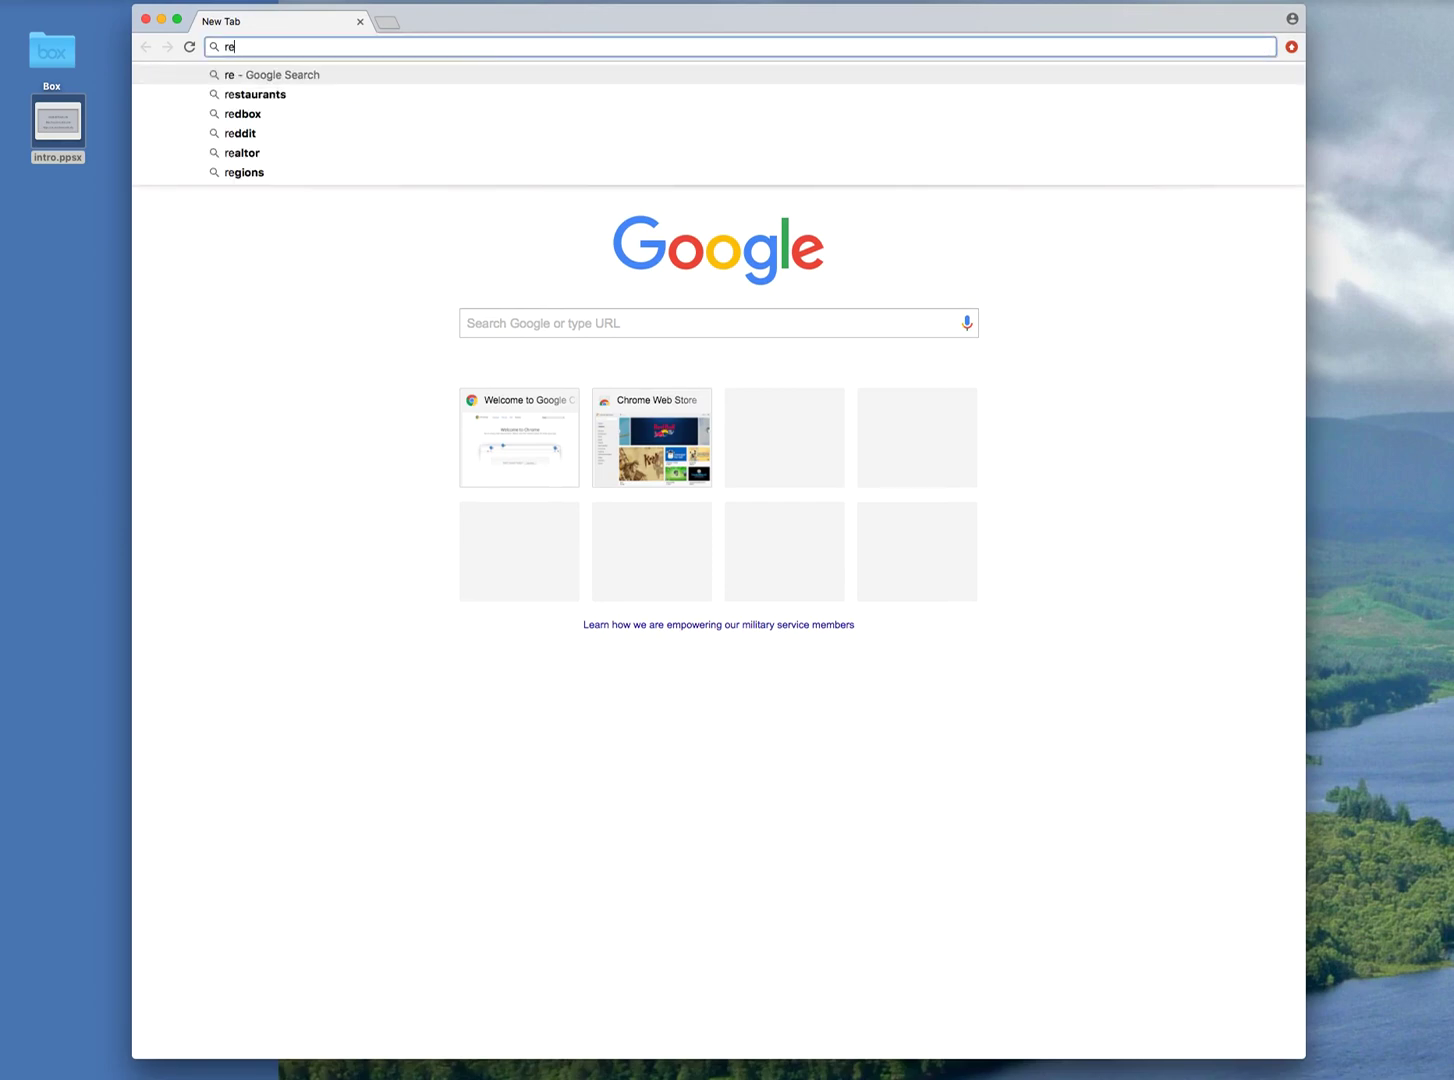
text(ceiver.)
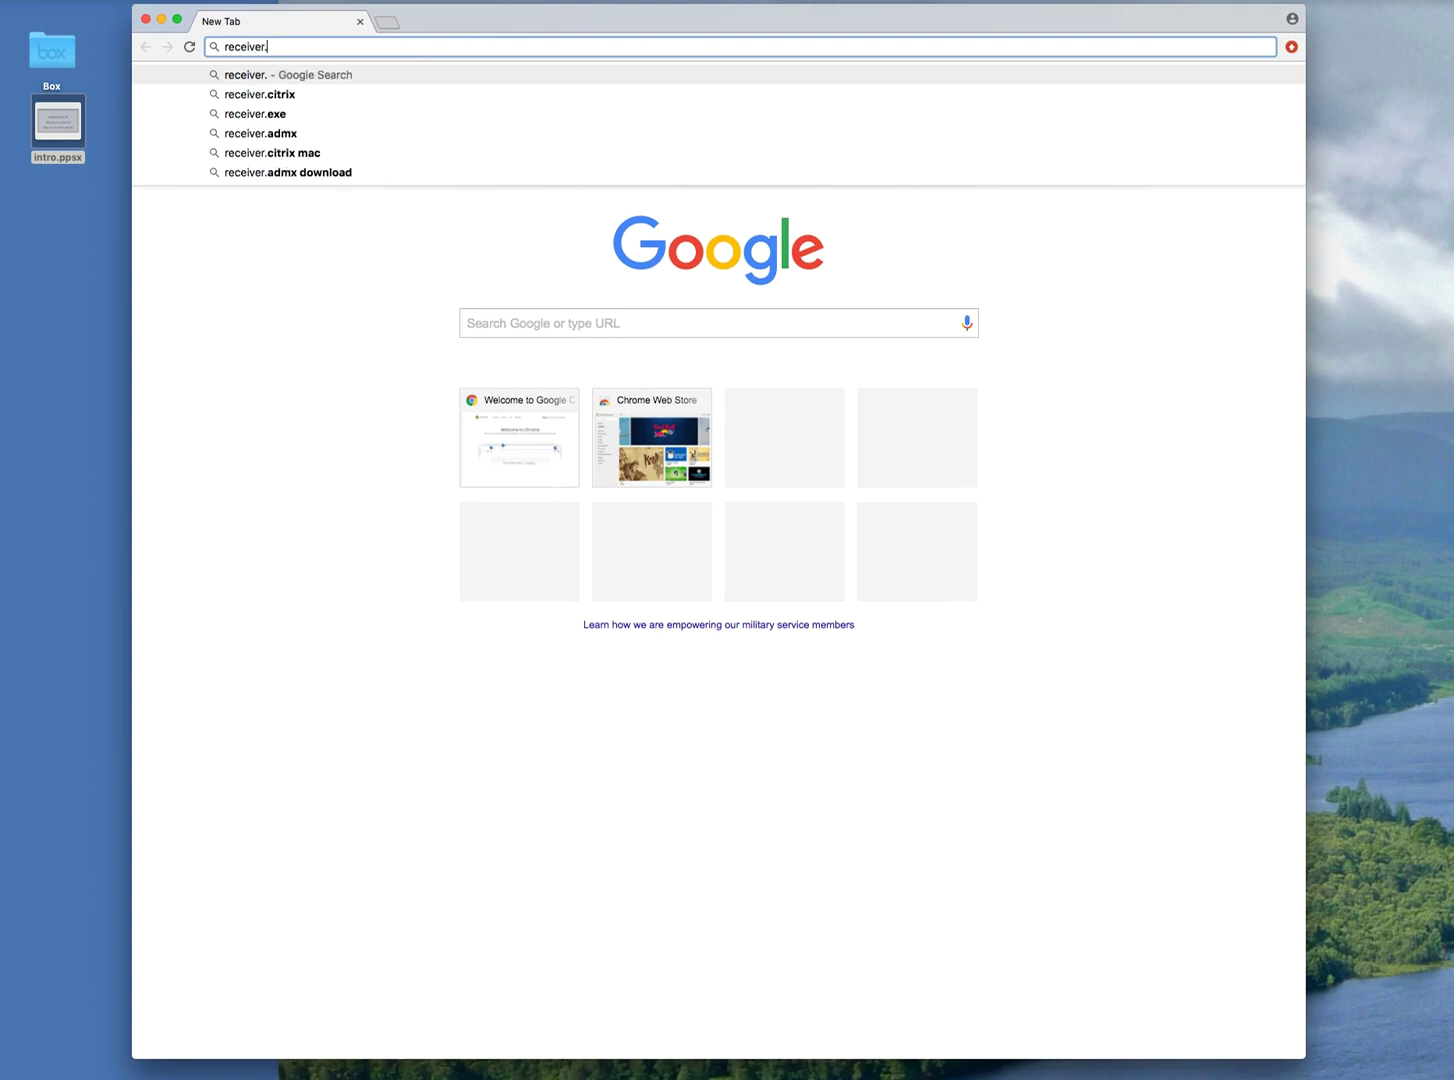
text(citrix.co)
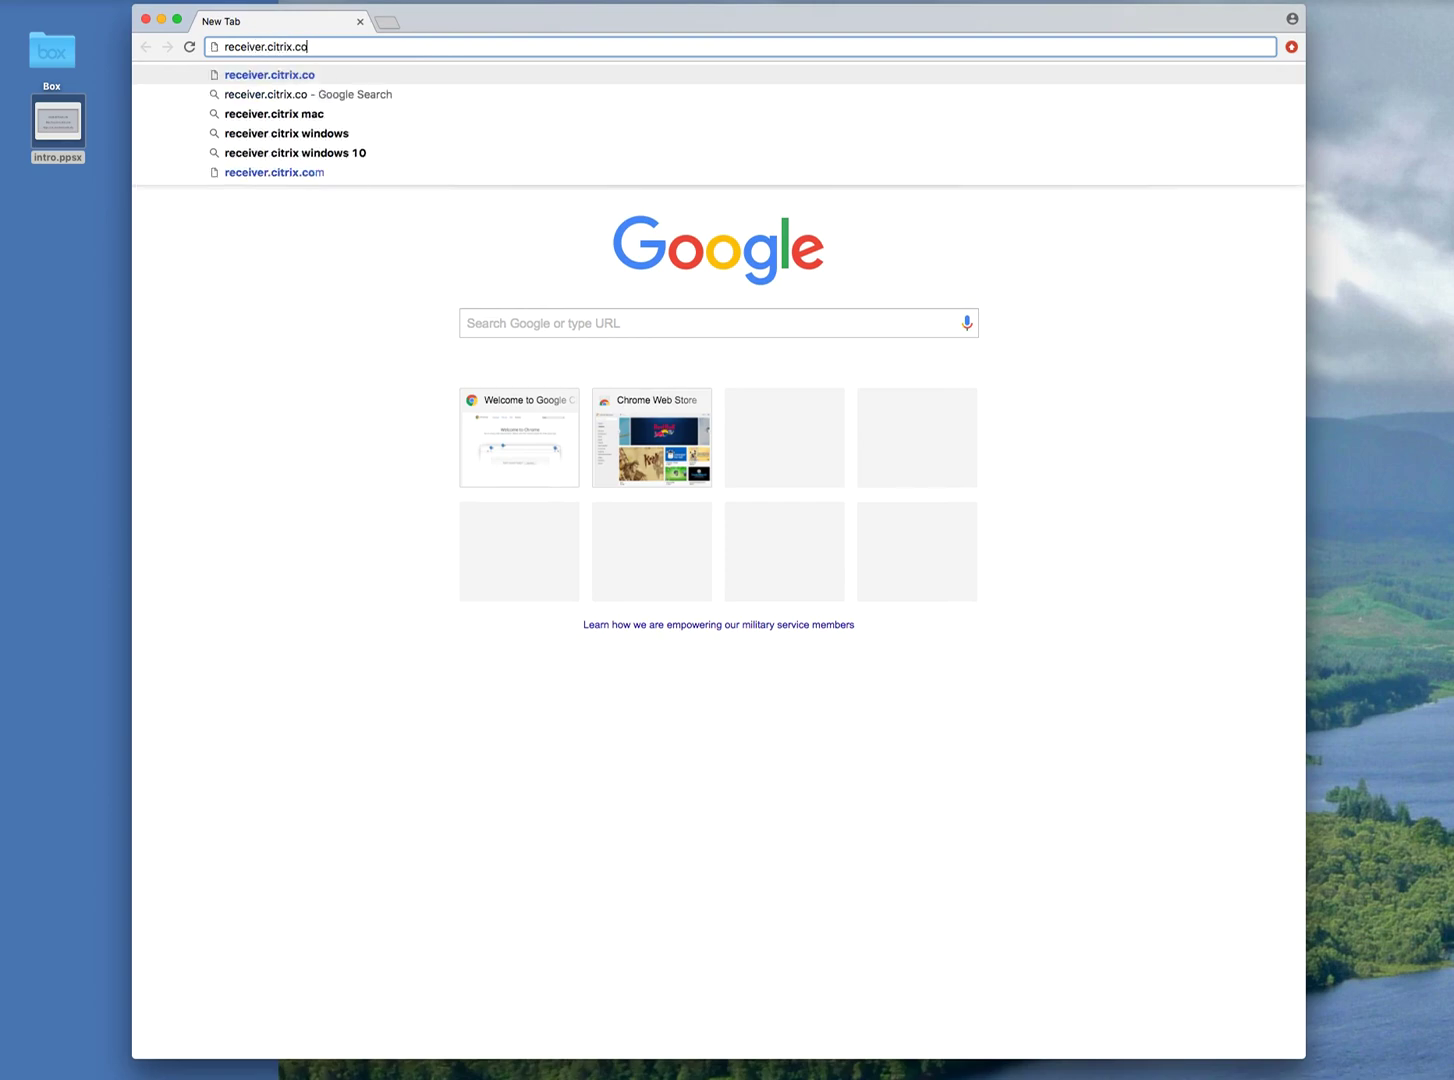
key(Return)
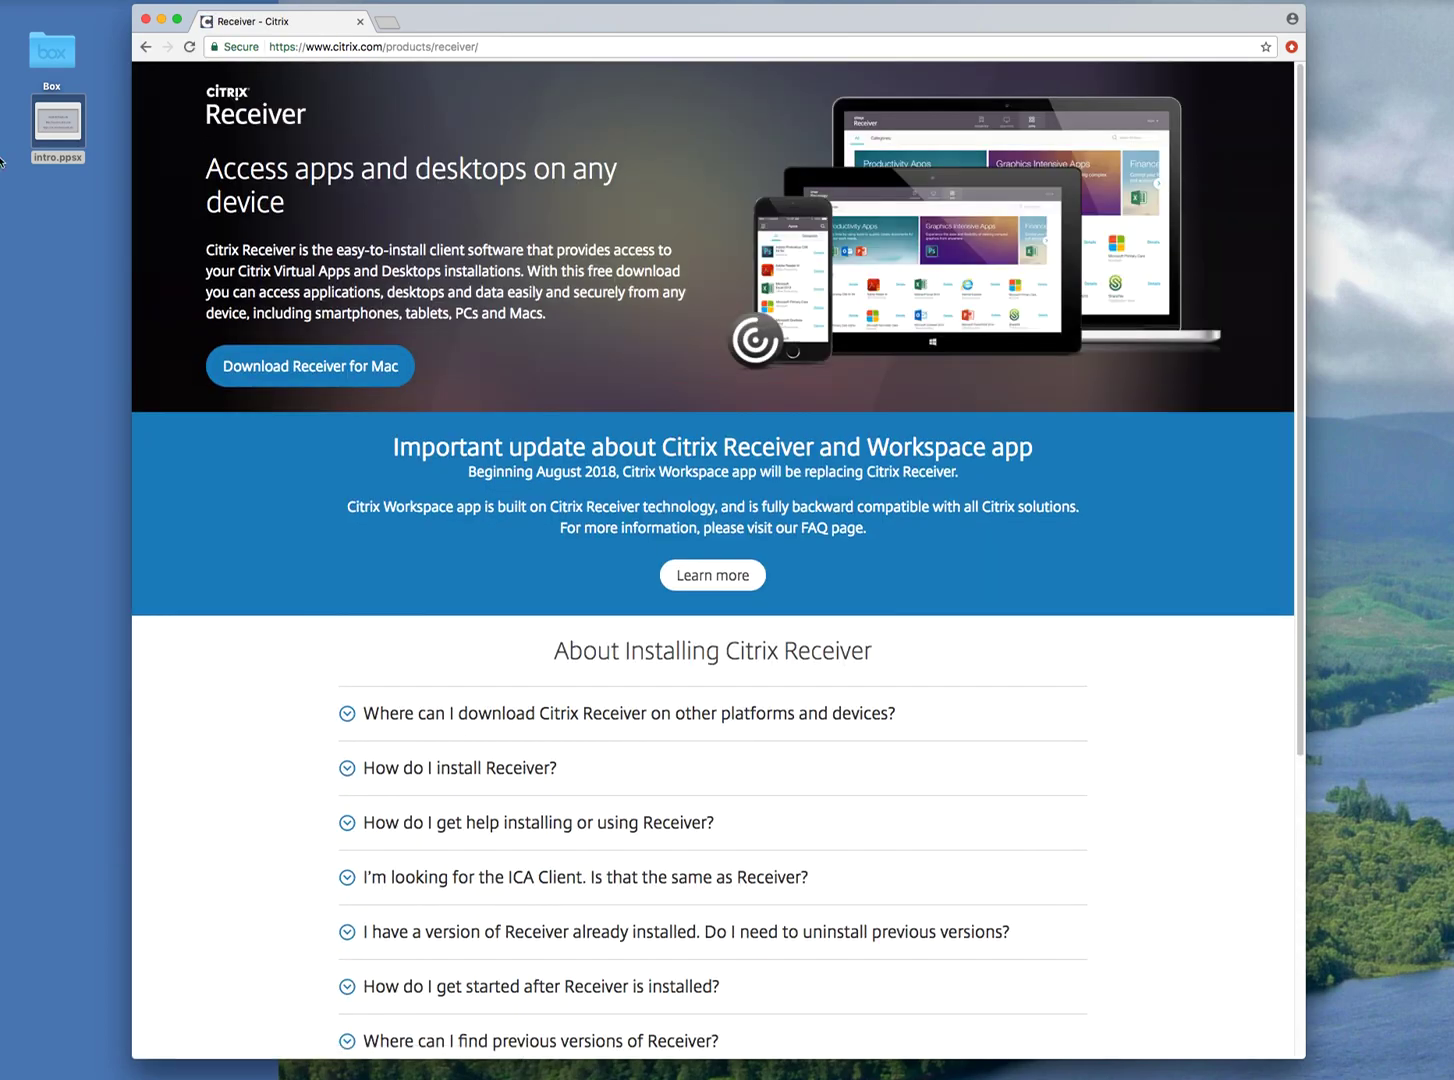
Download the Receiver 12.9.1 for Mac .dmg and keep it despite Chrome's warning.
click(288, 371)
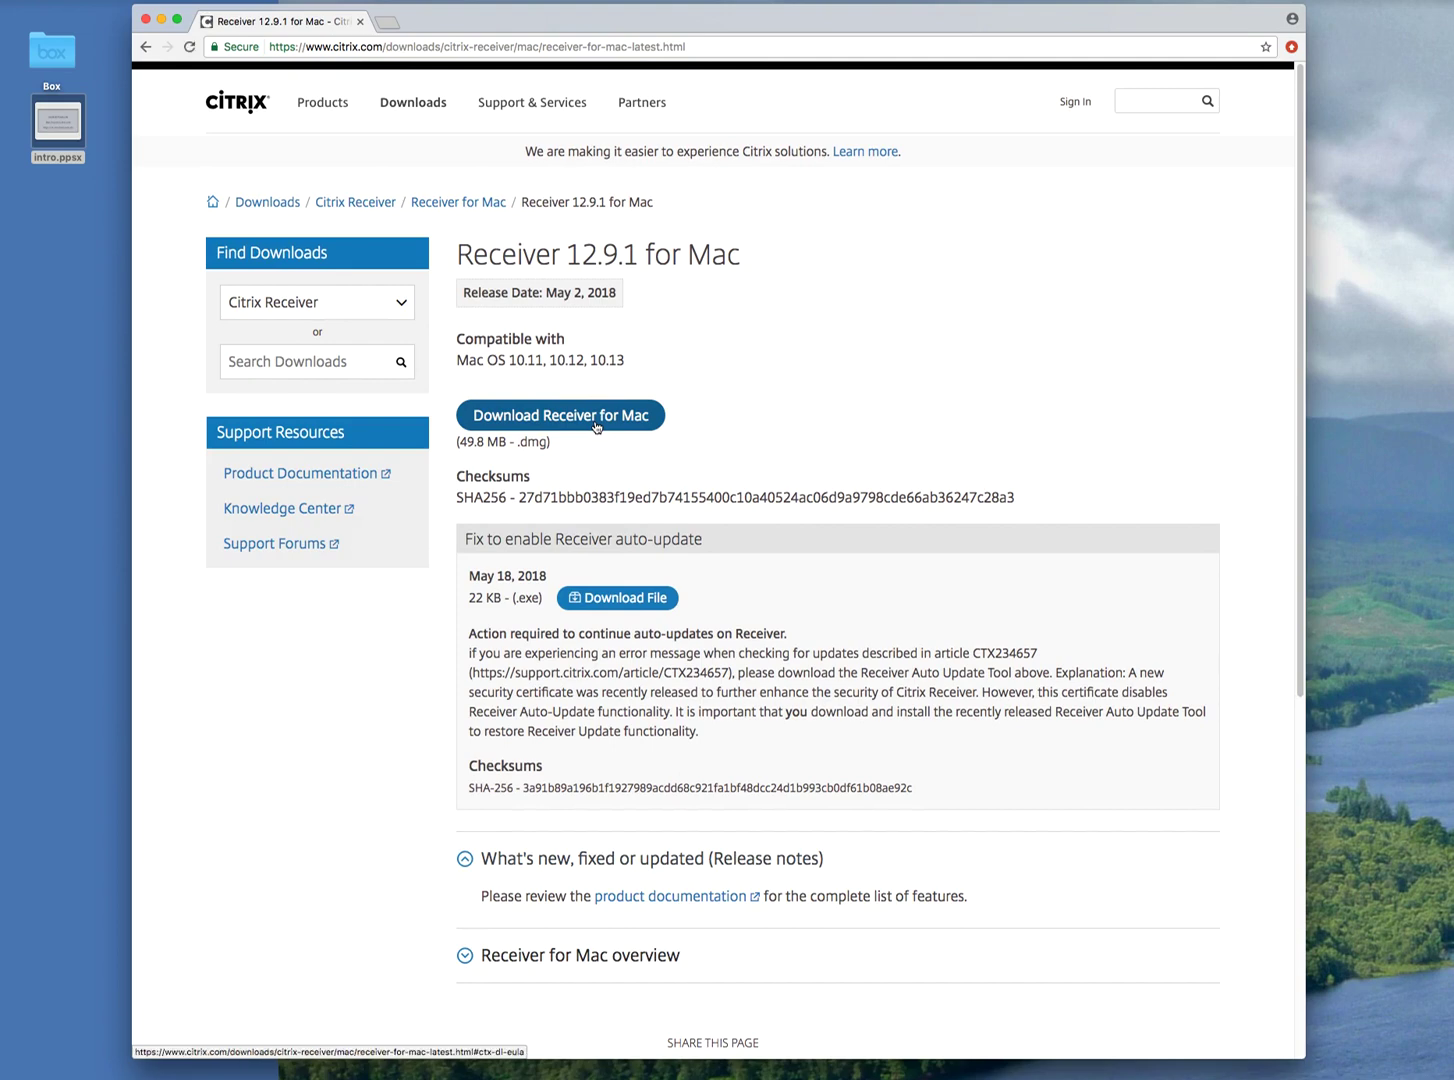
click(596, 424)
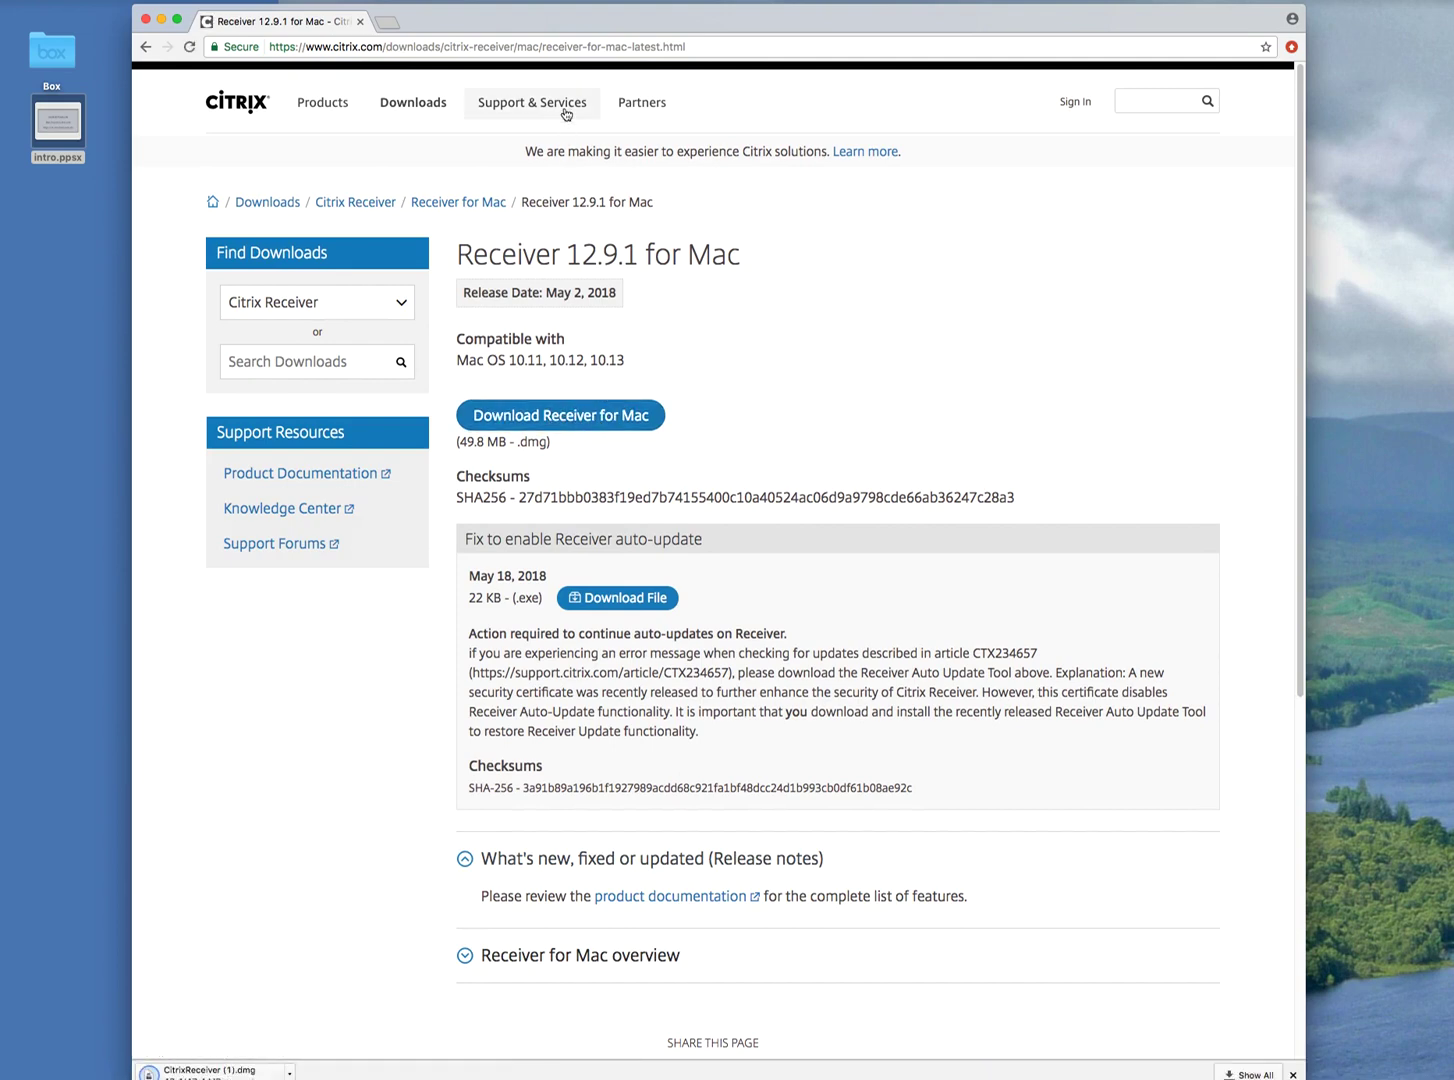
drag(568, 24, 569, 10)
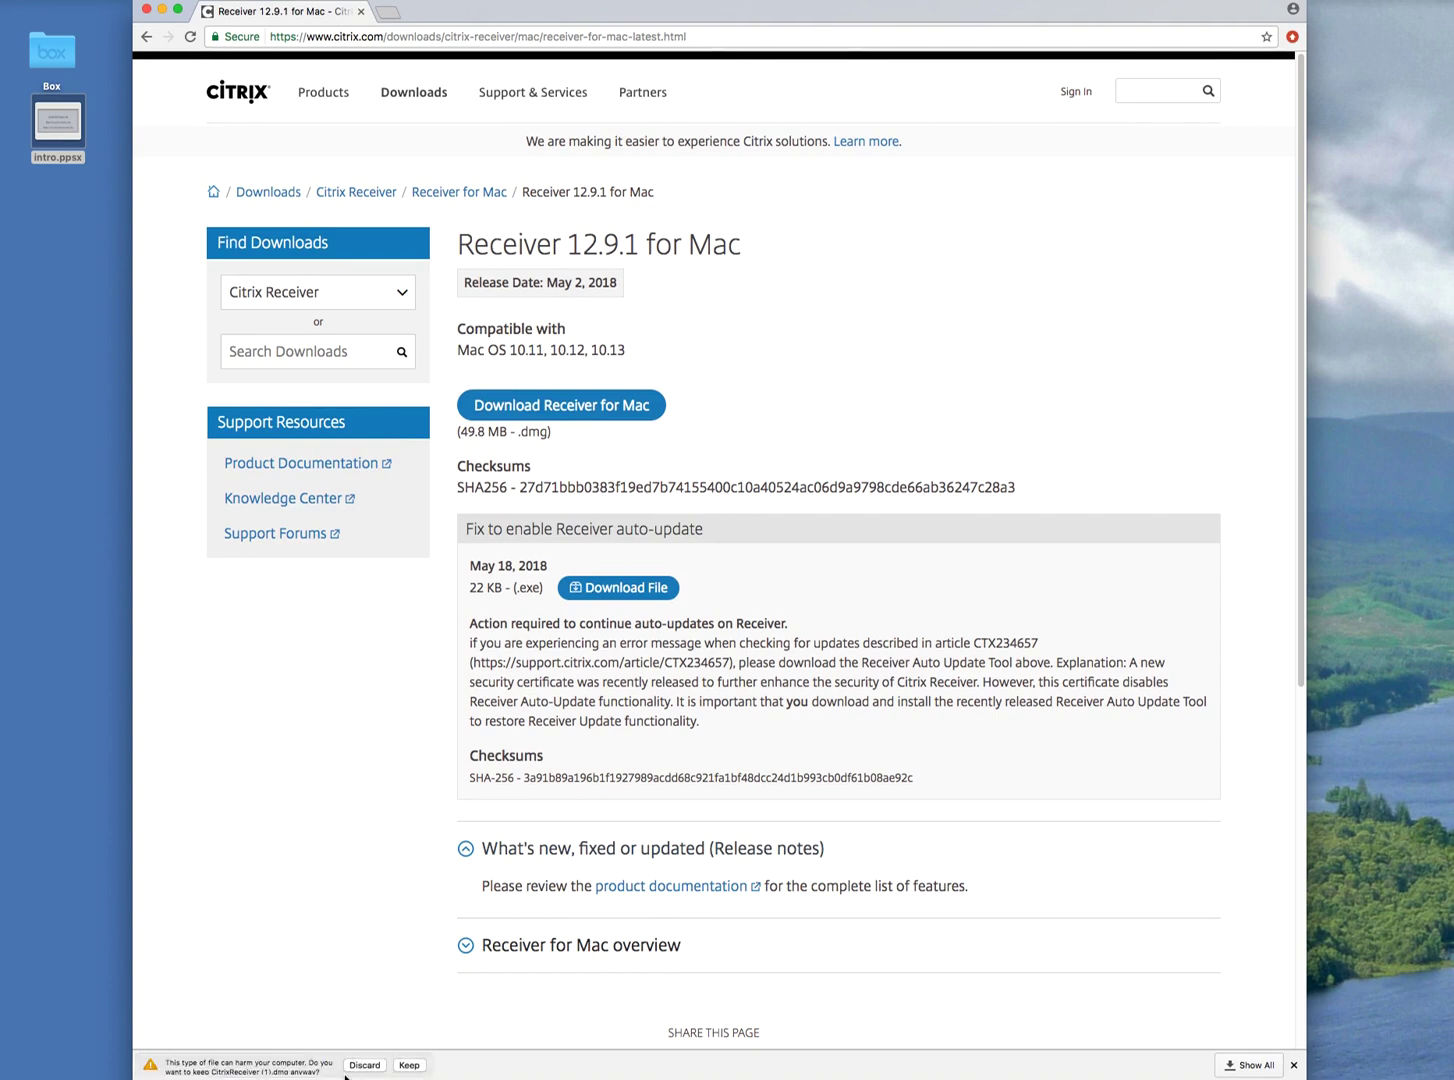
click(409, 1066)
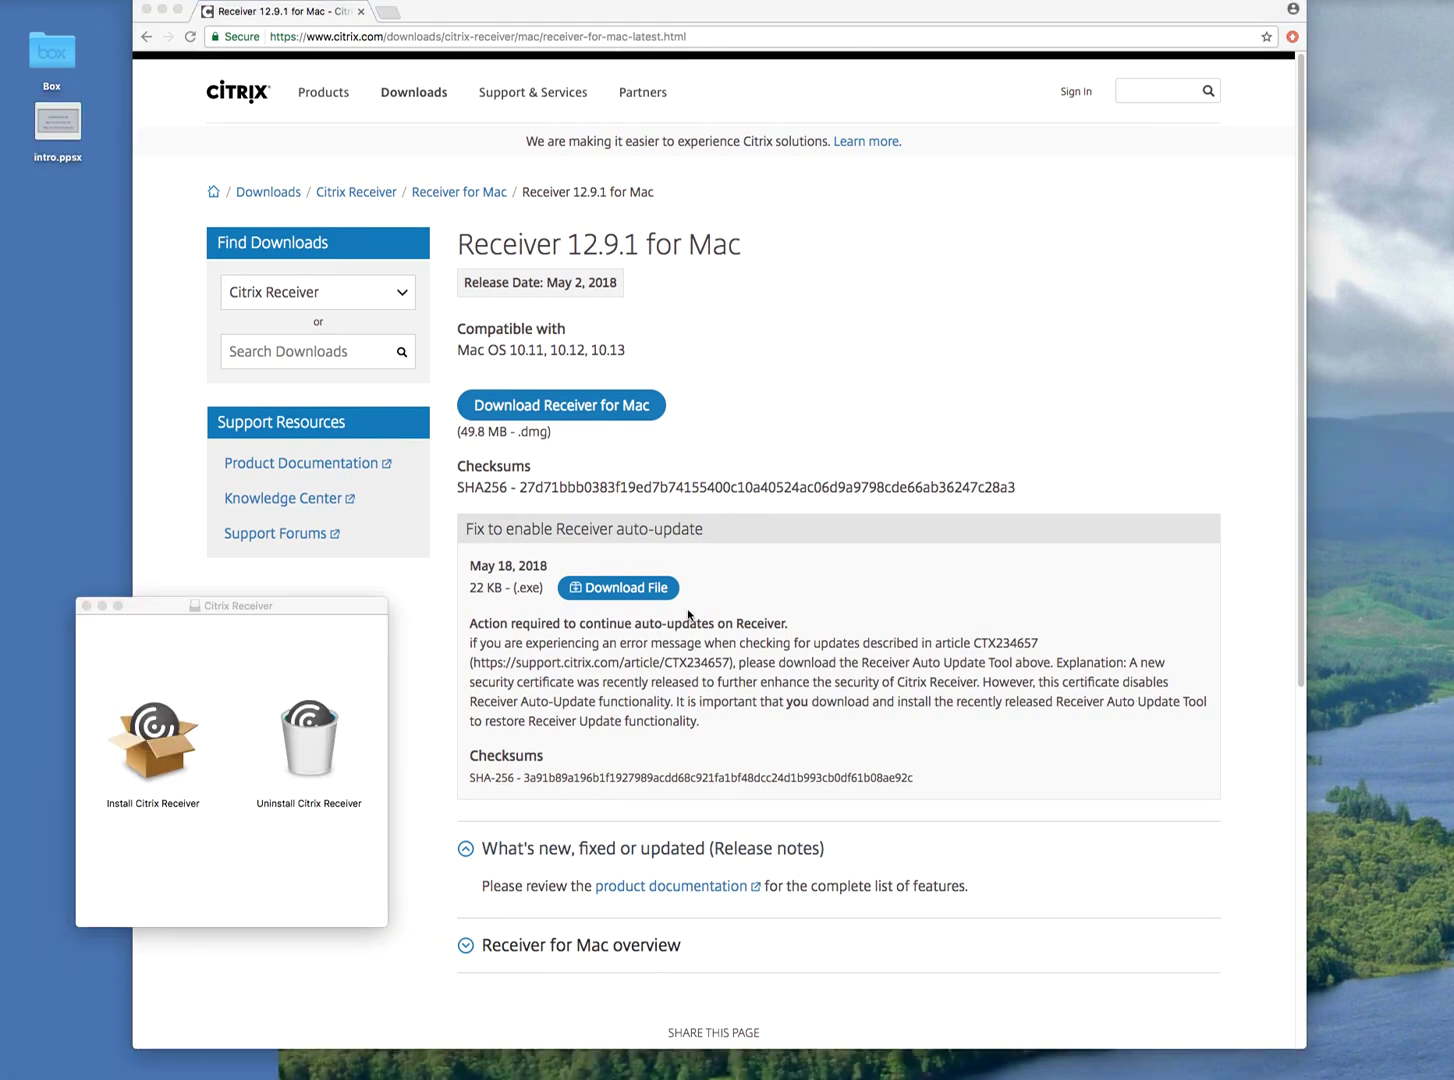
Start the Citrix Receiver installer, accept the license and begin installing on Macintosh HD.
double_click(147, 750)
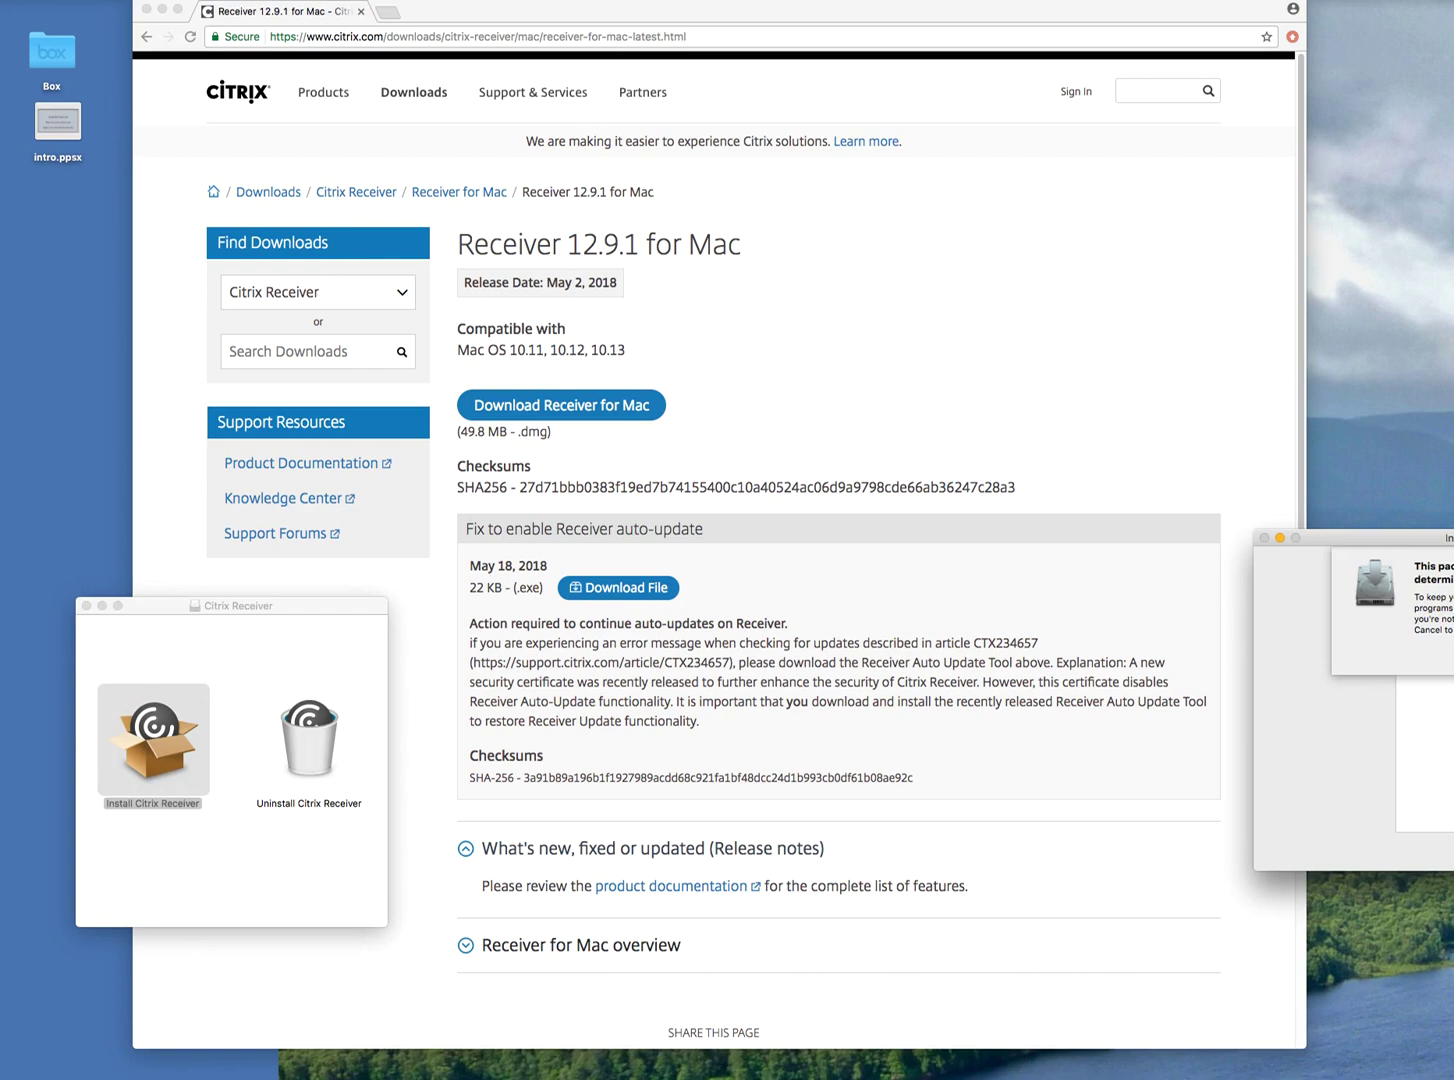
drag(1450, 540, 875, 555)
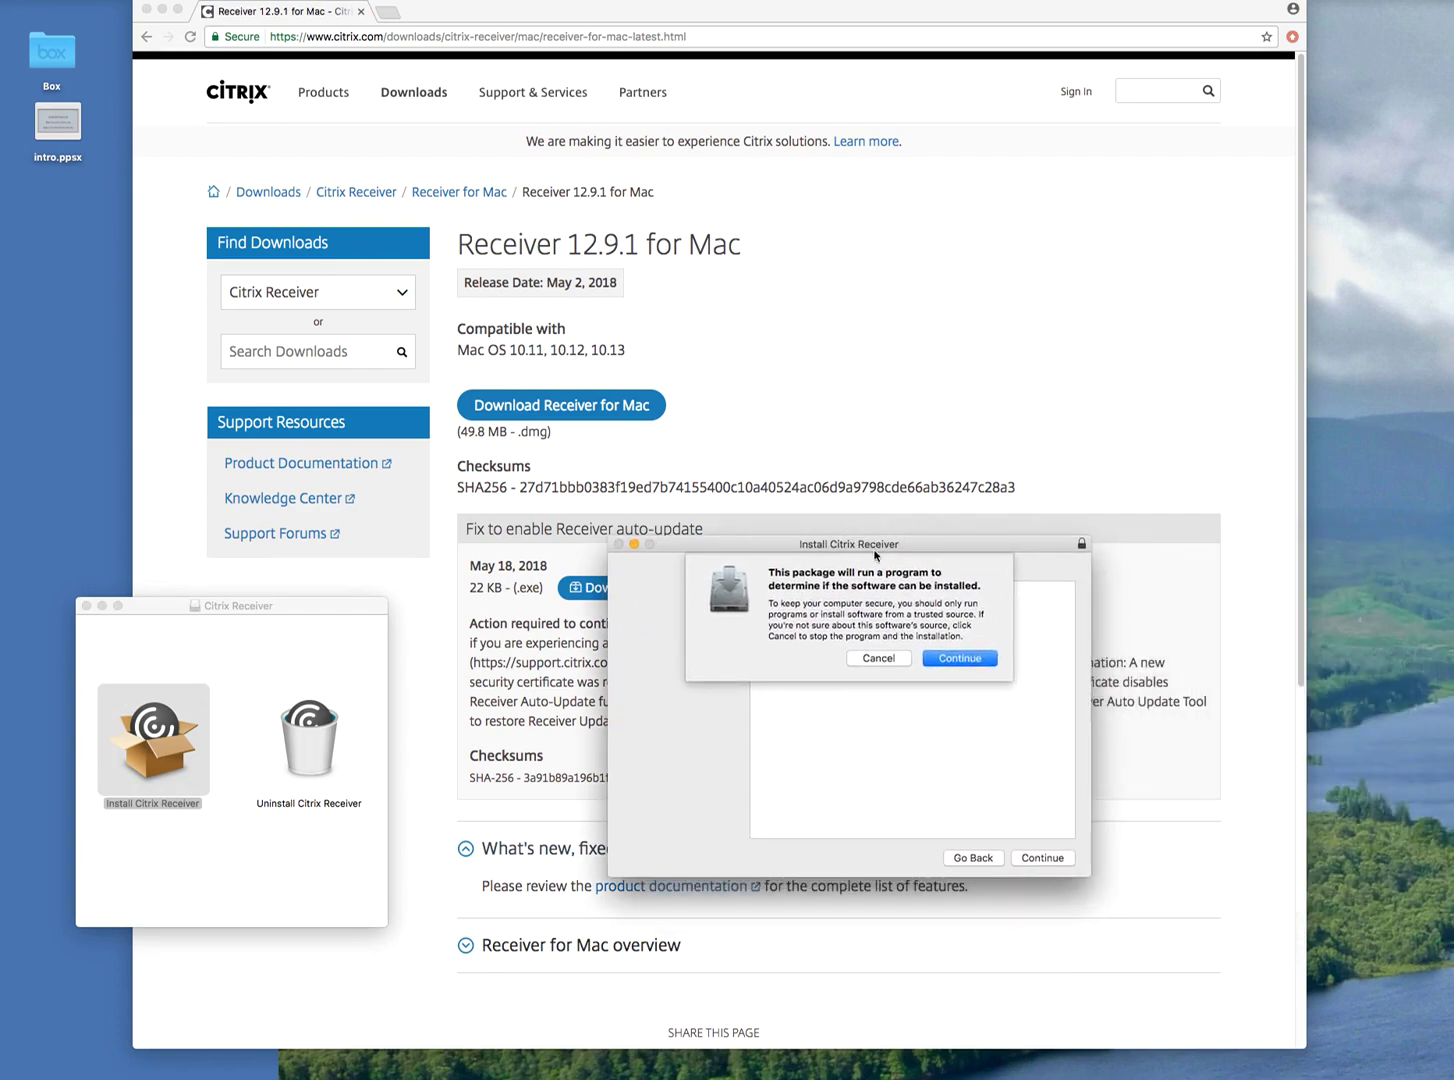
click(960, 658)
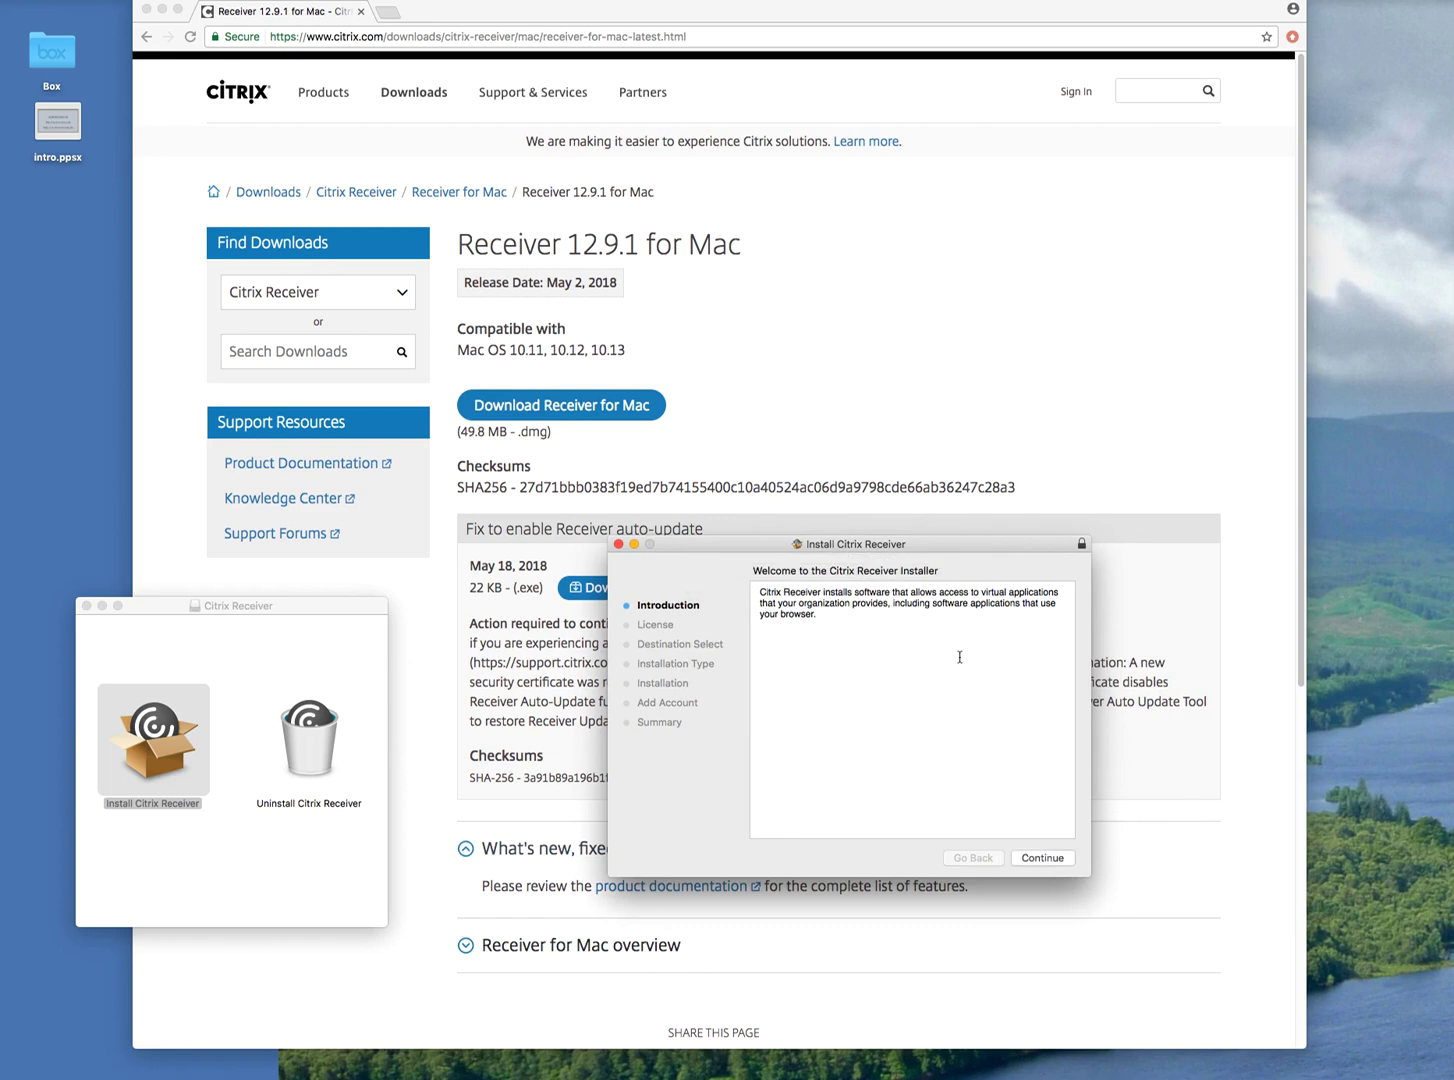
click(1059, 861)
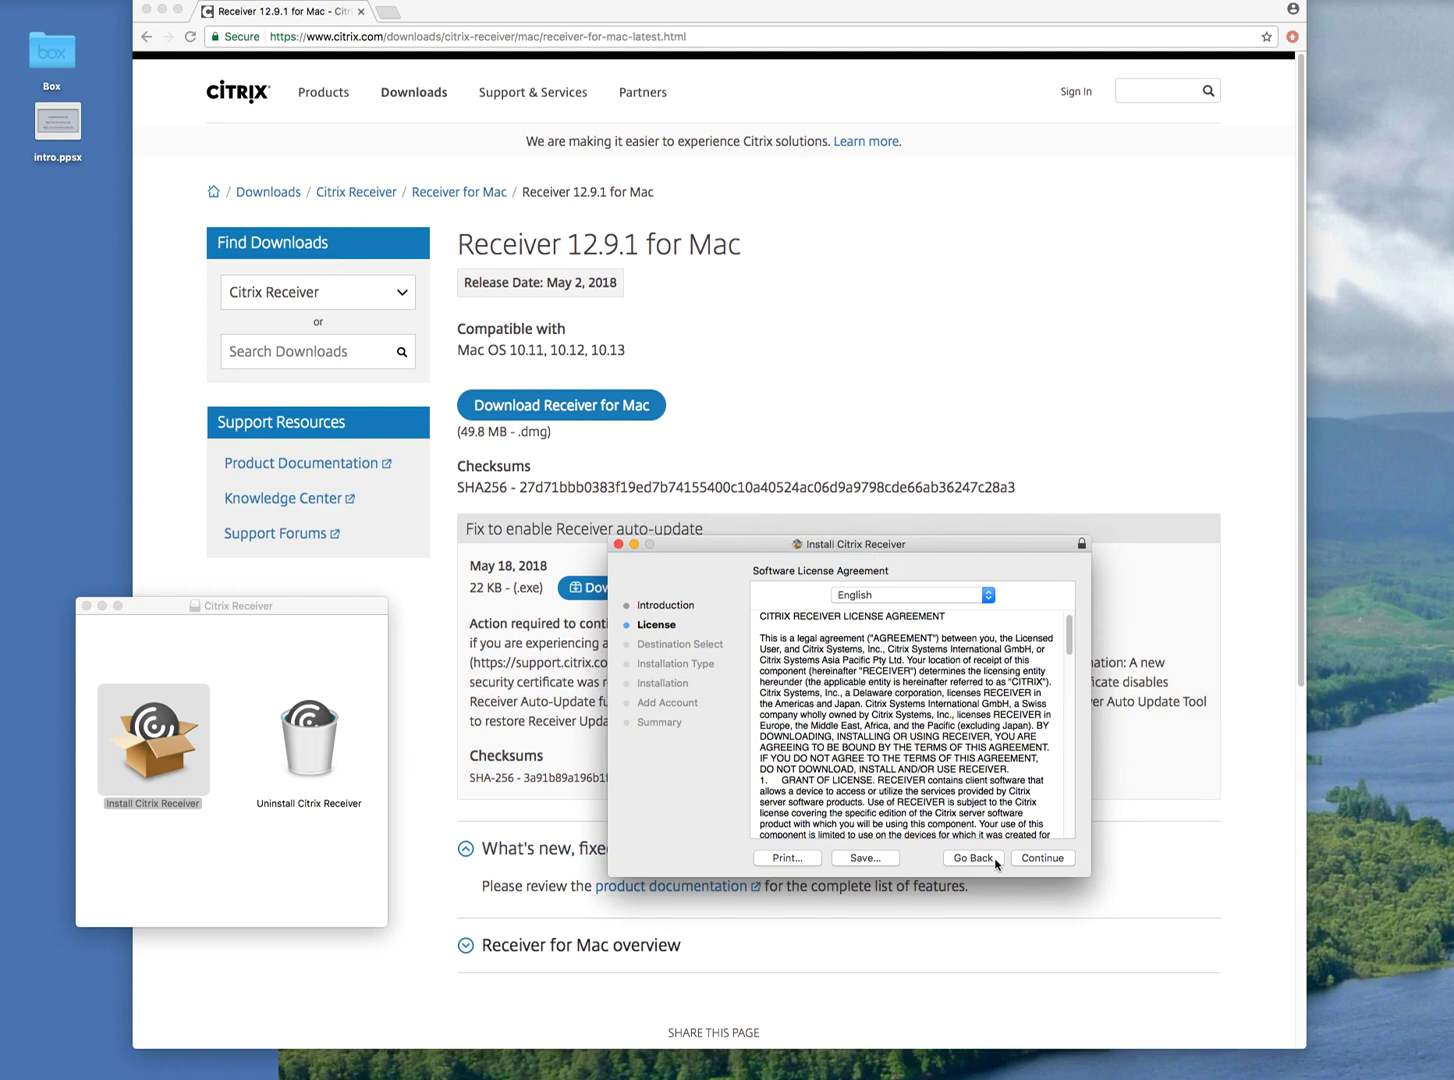
click(1048, 860)
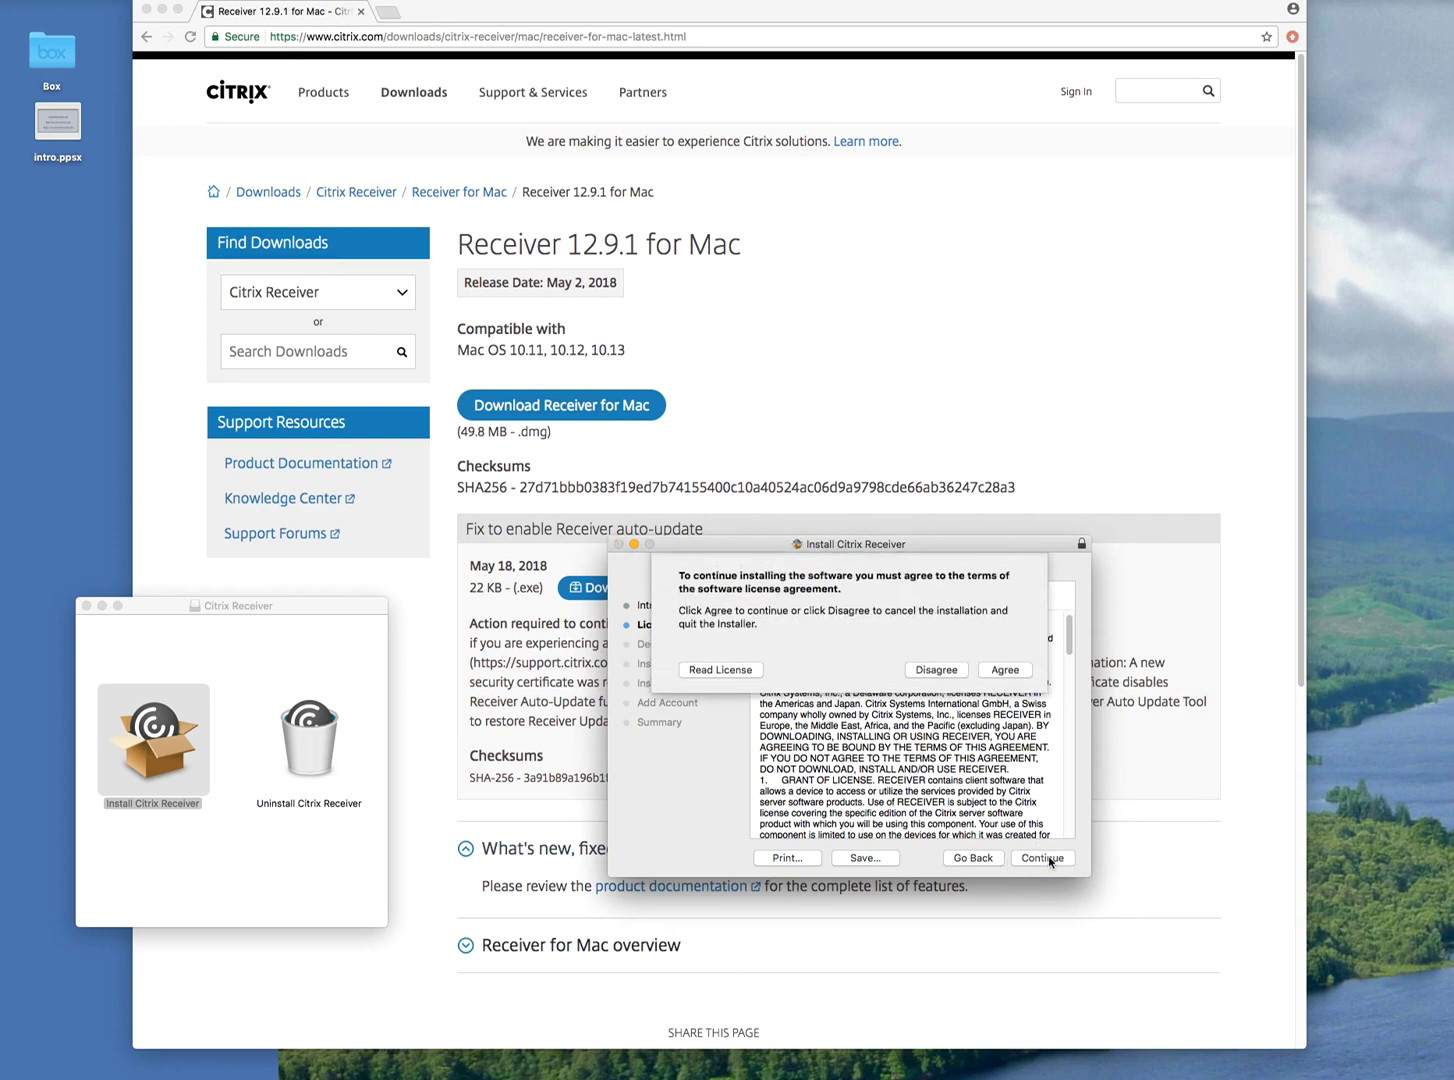
click(1000, 673)
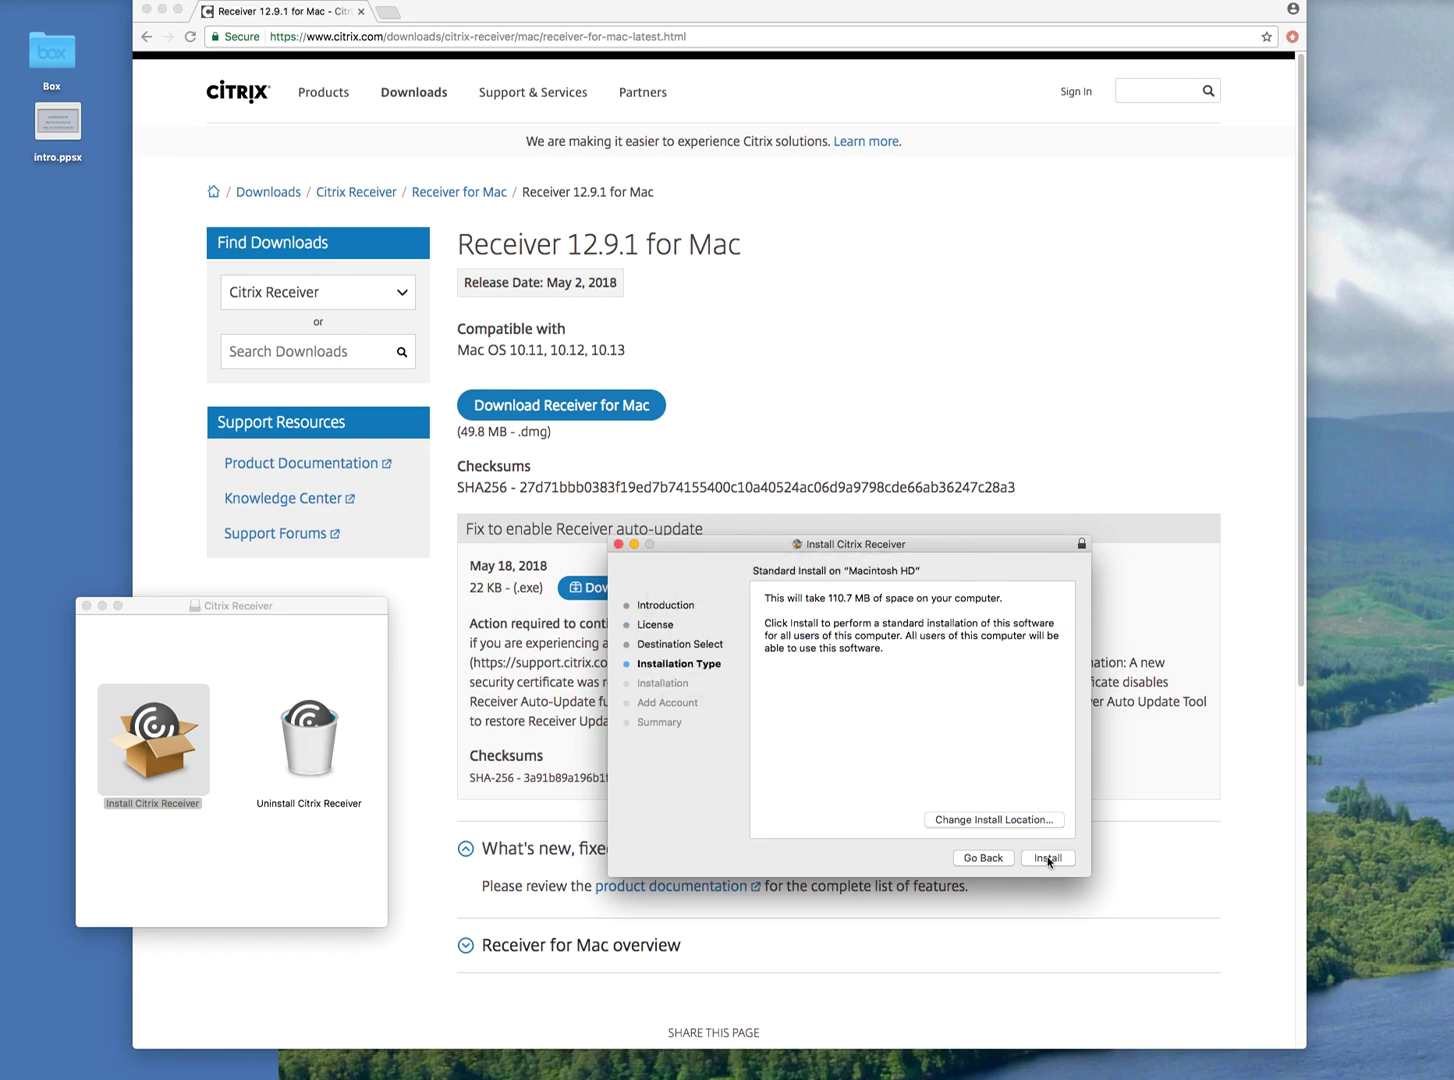
click(1048, 858)
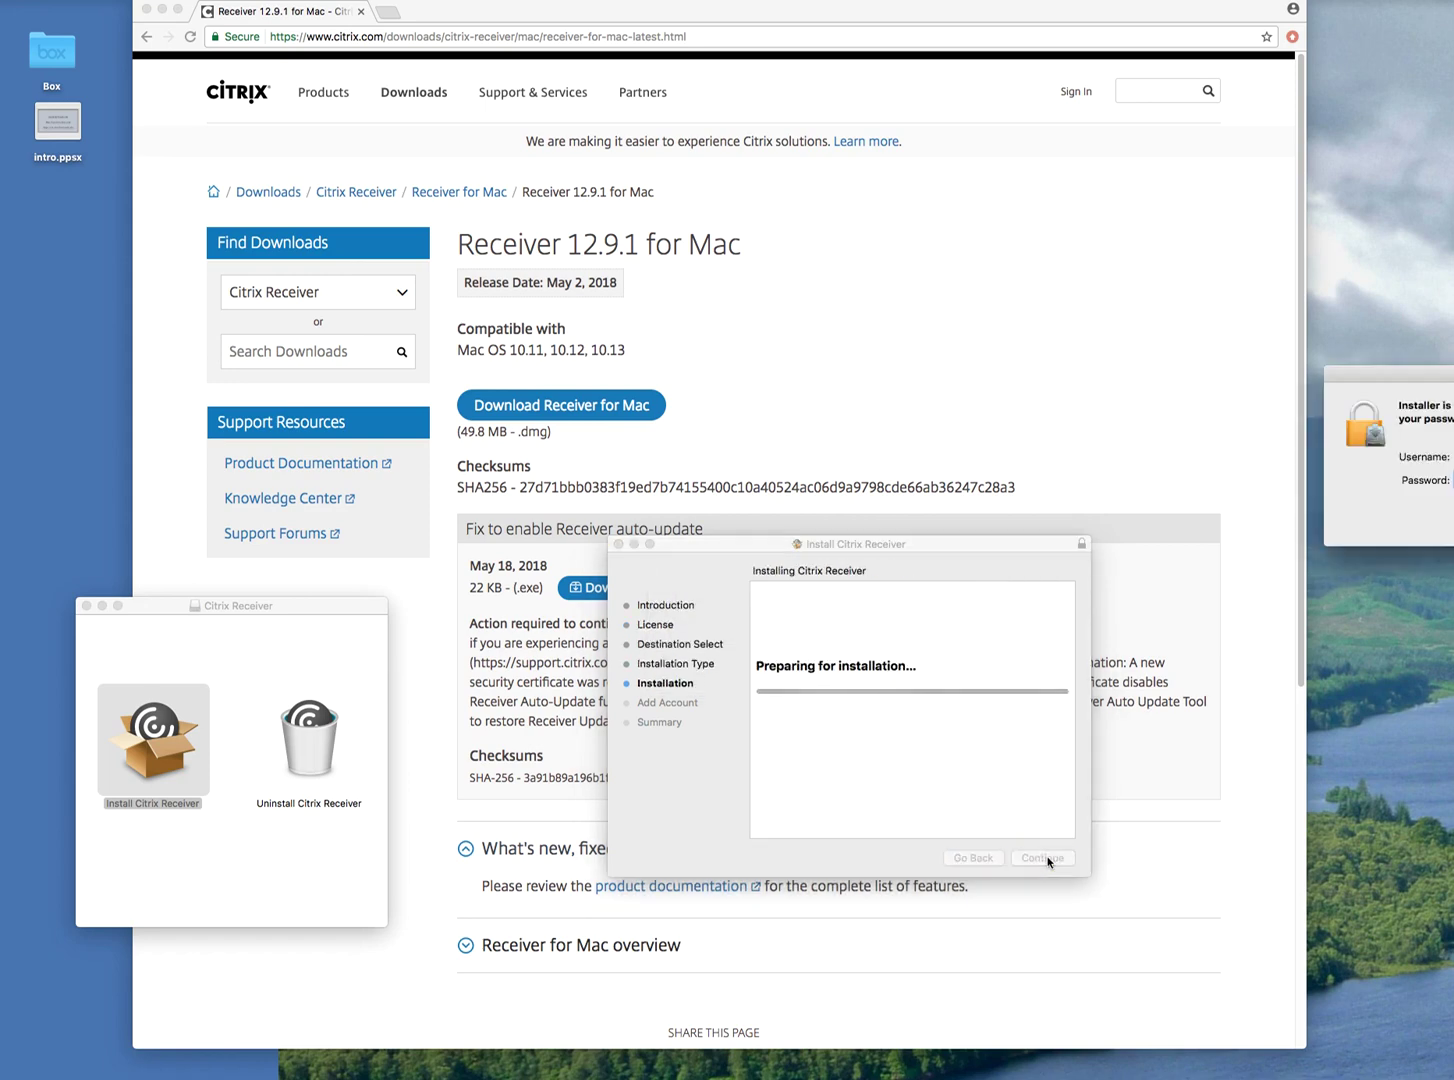
Authorise with the admin password, finish the installation and close the installer and disk image.
drag(1450, 378, 765, 537)
click(763, 638)
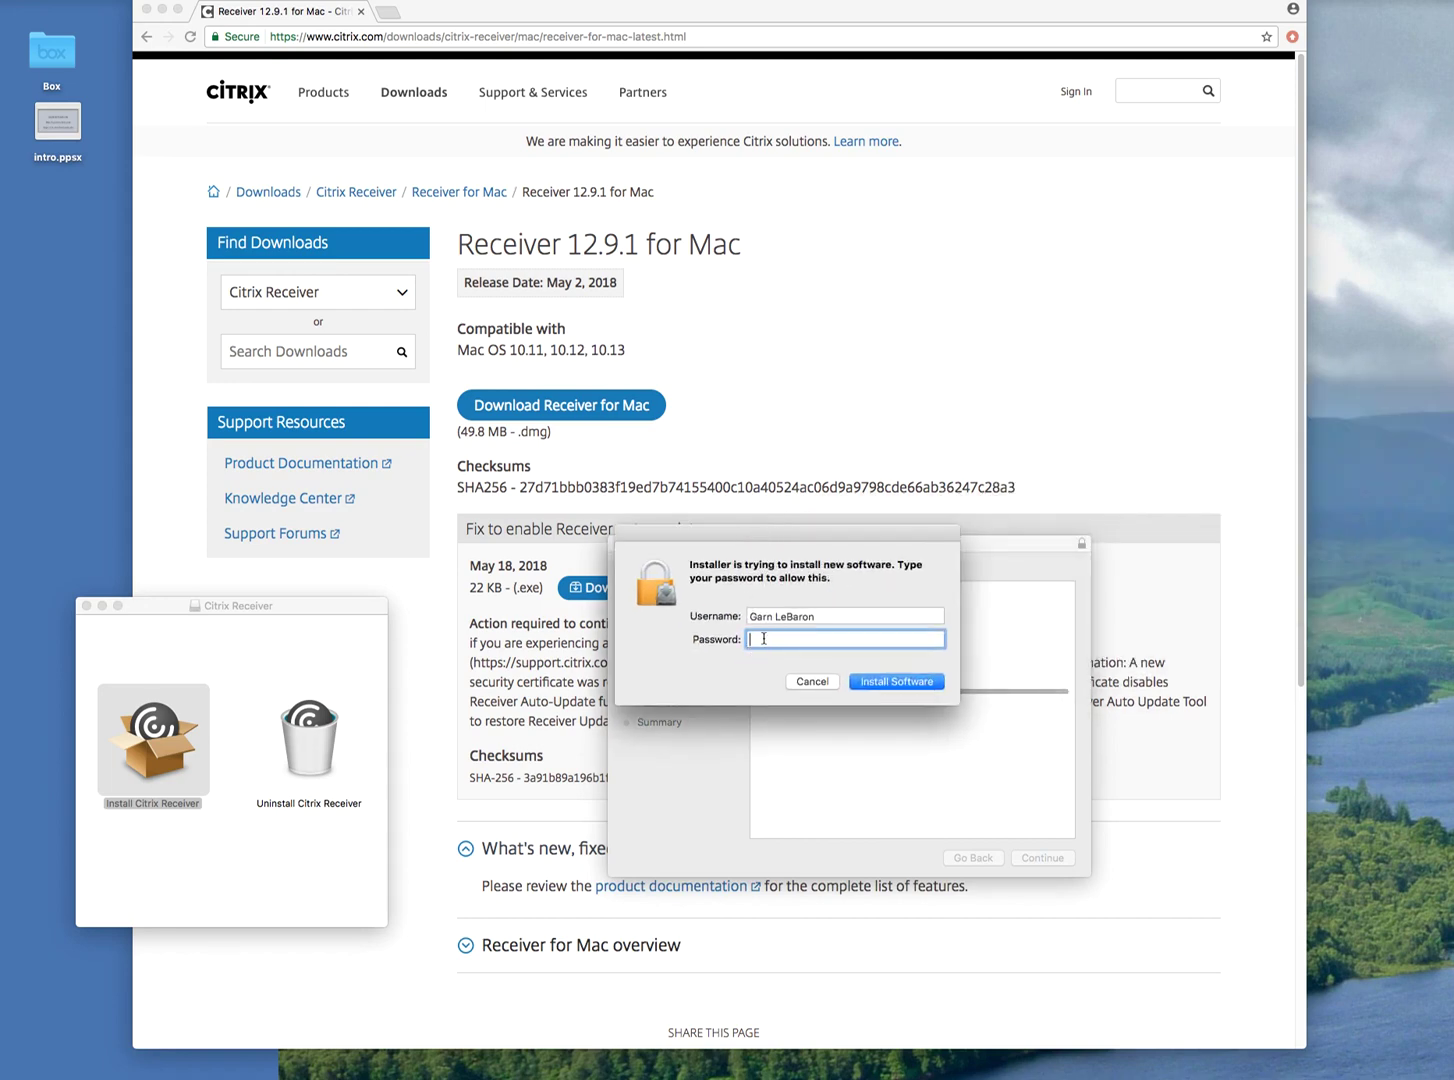
text(••••••••••••••)
key(Return)
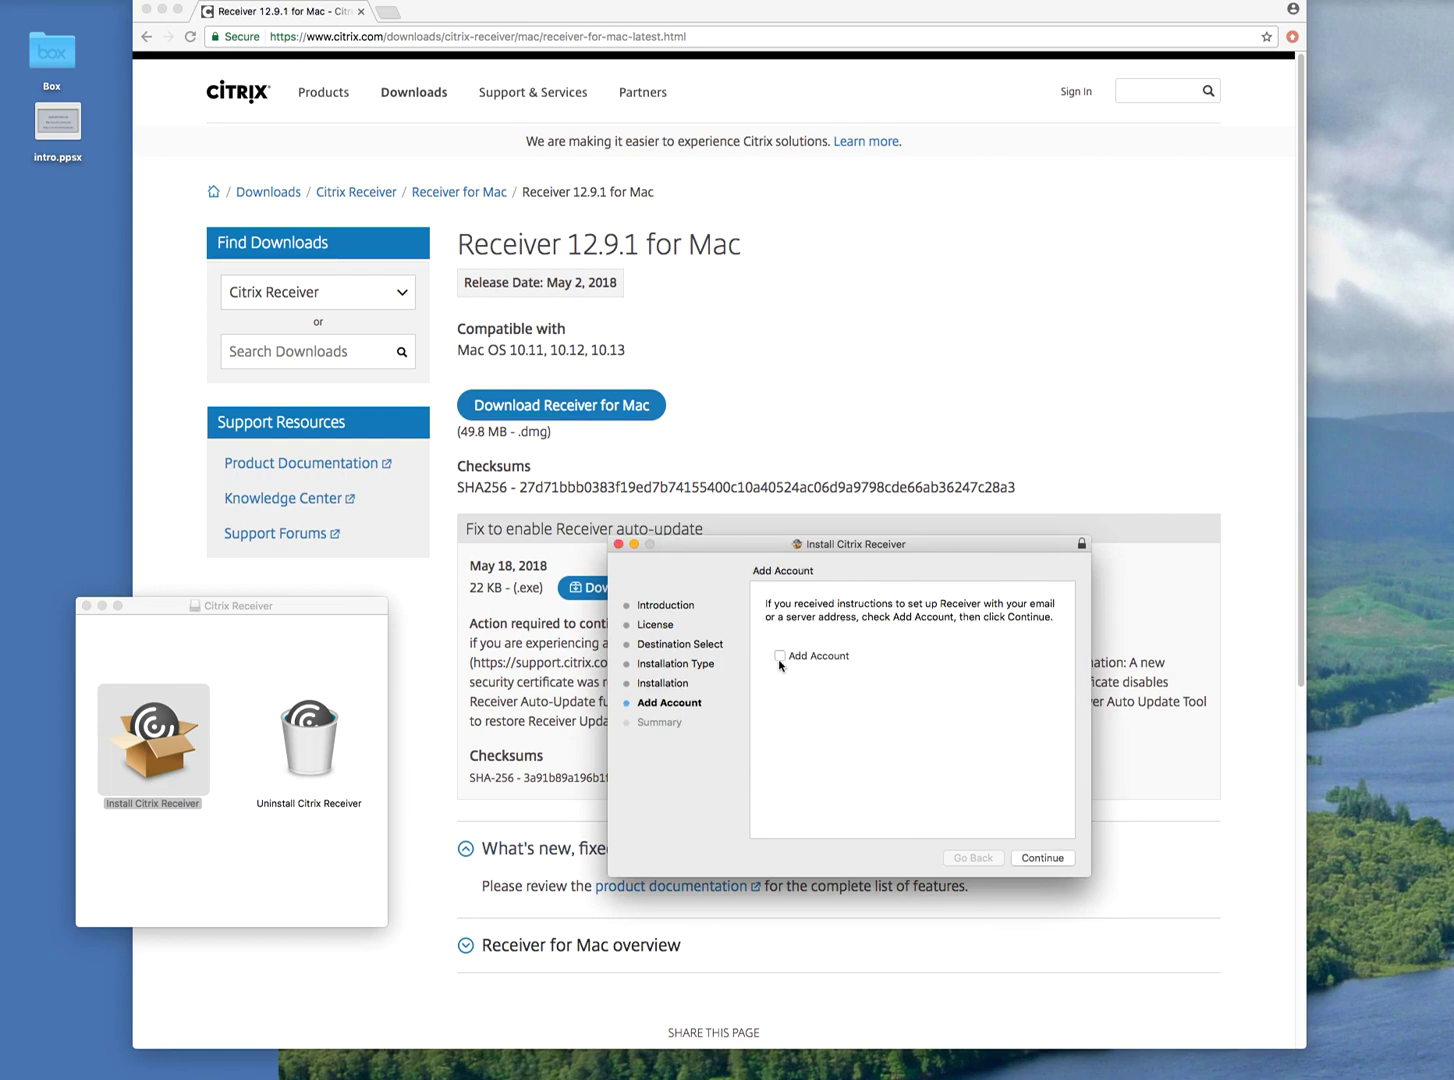
click(1057, 867)
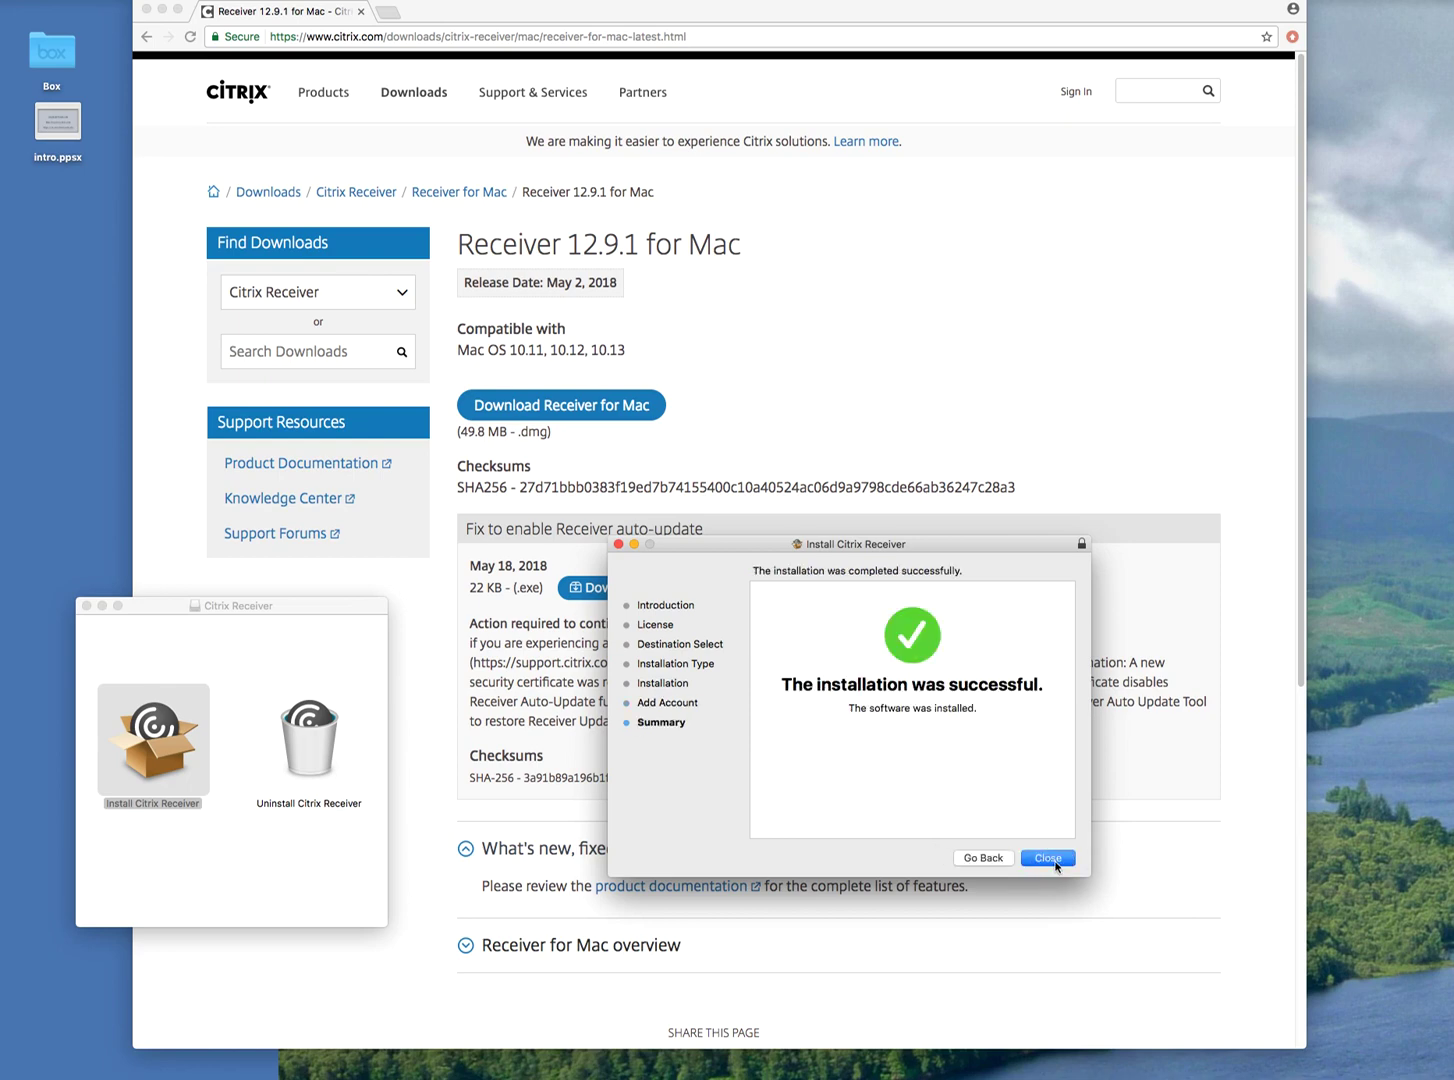
click(1049, 858)
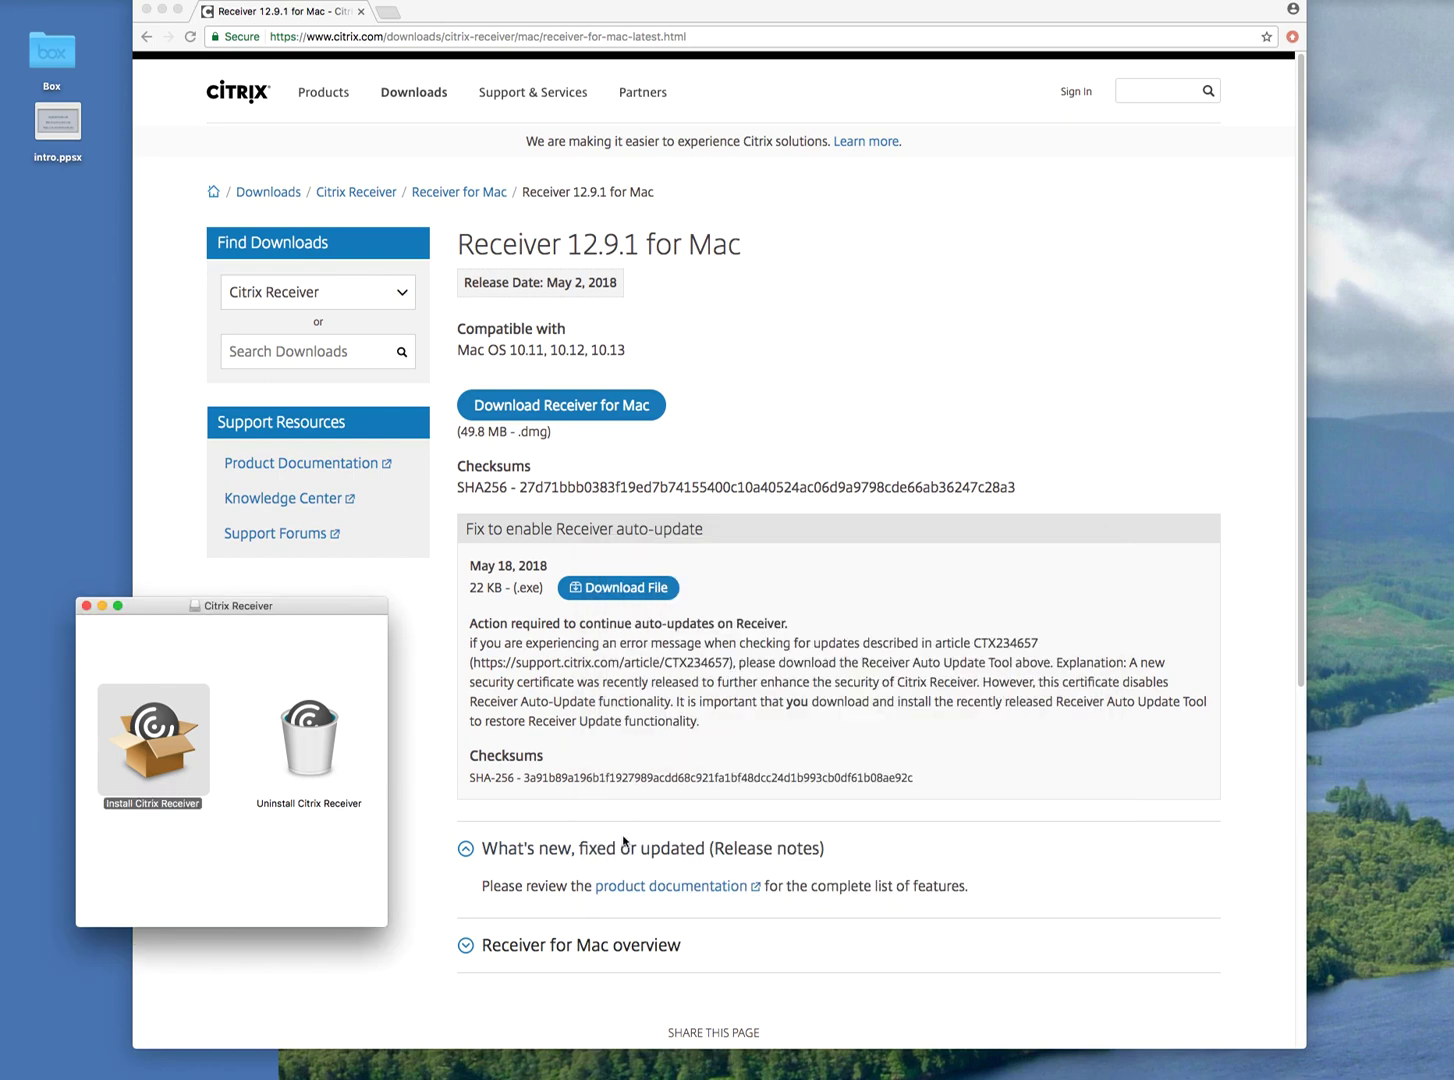
click(85, 607)
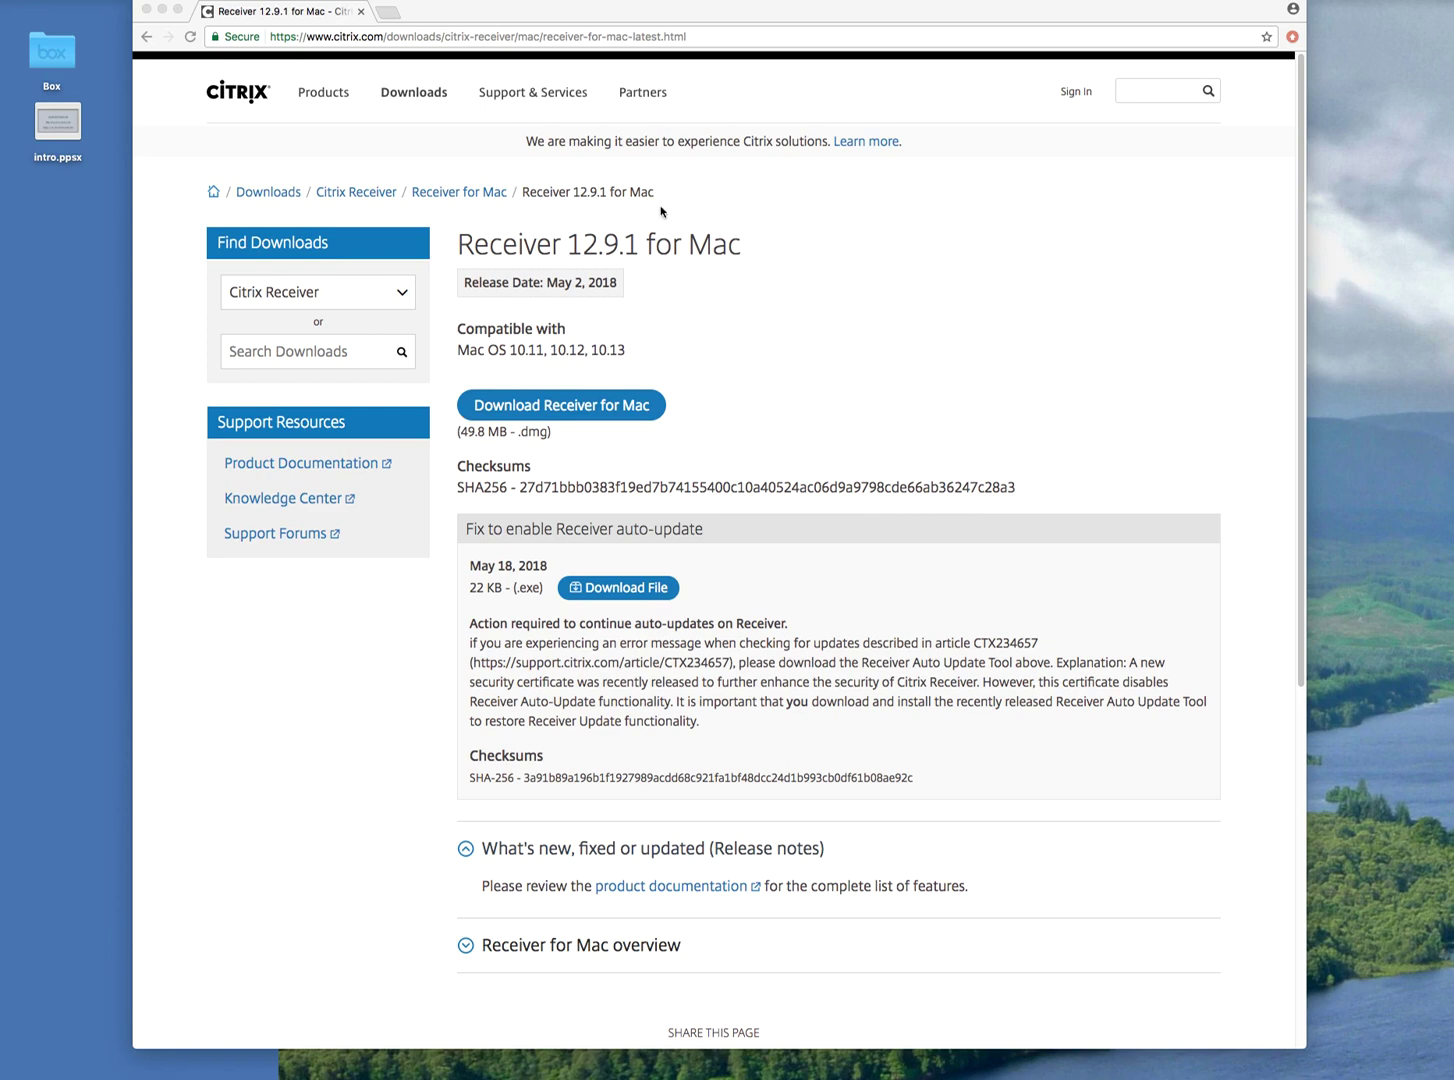
click(716, 40)
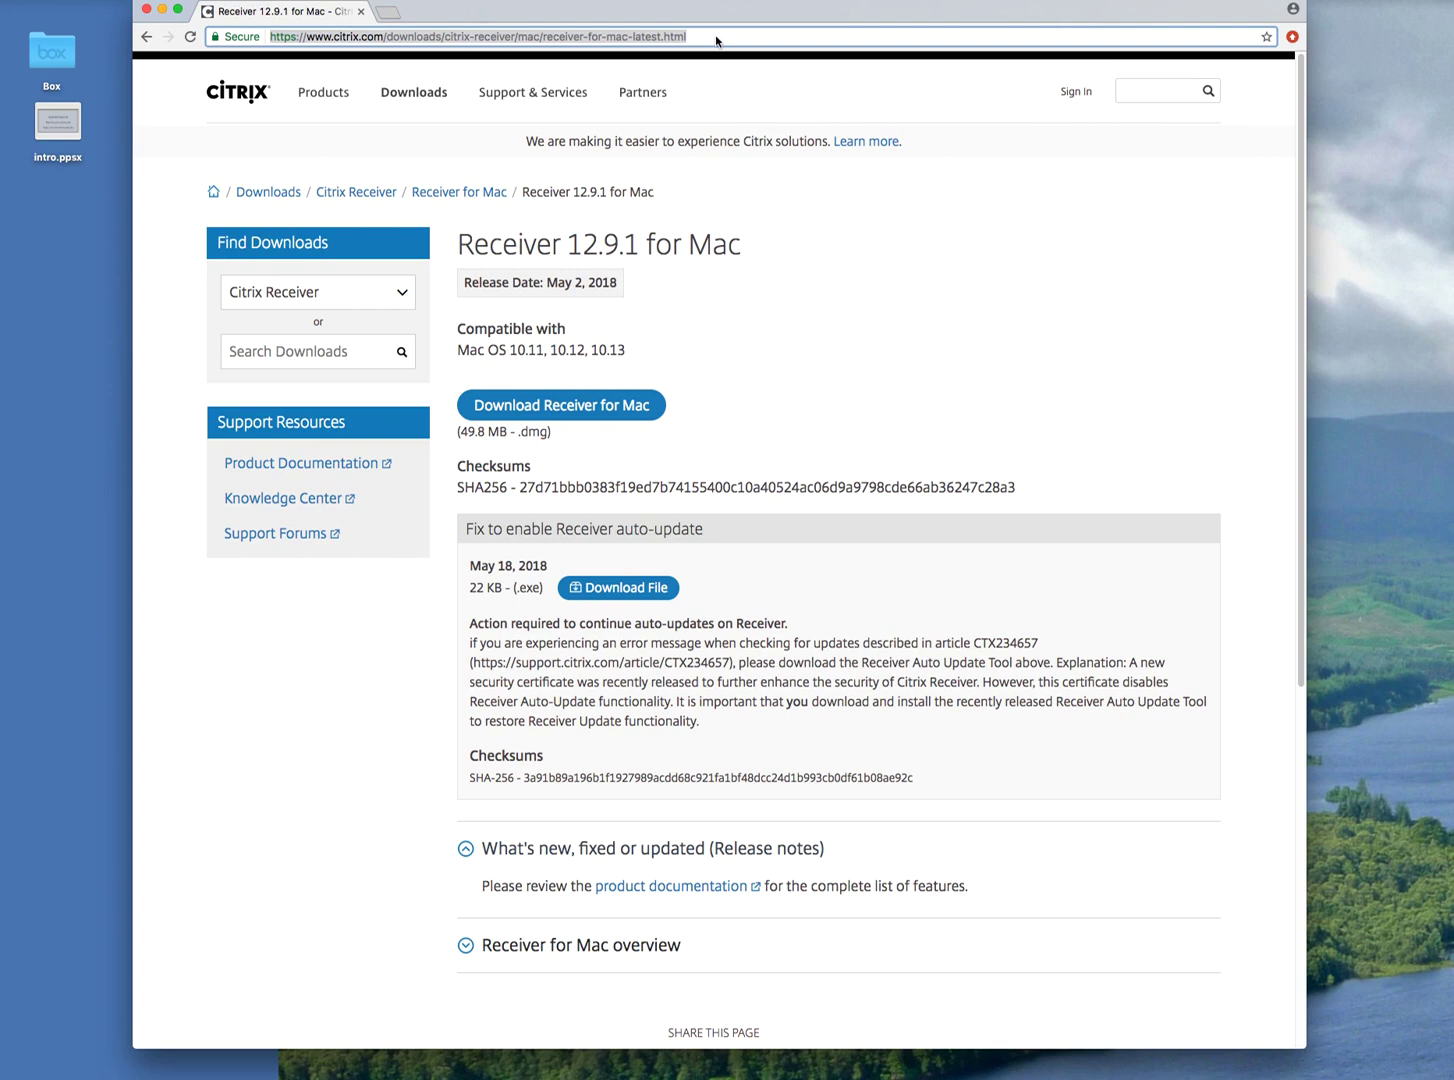
text(https:)
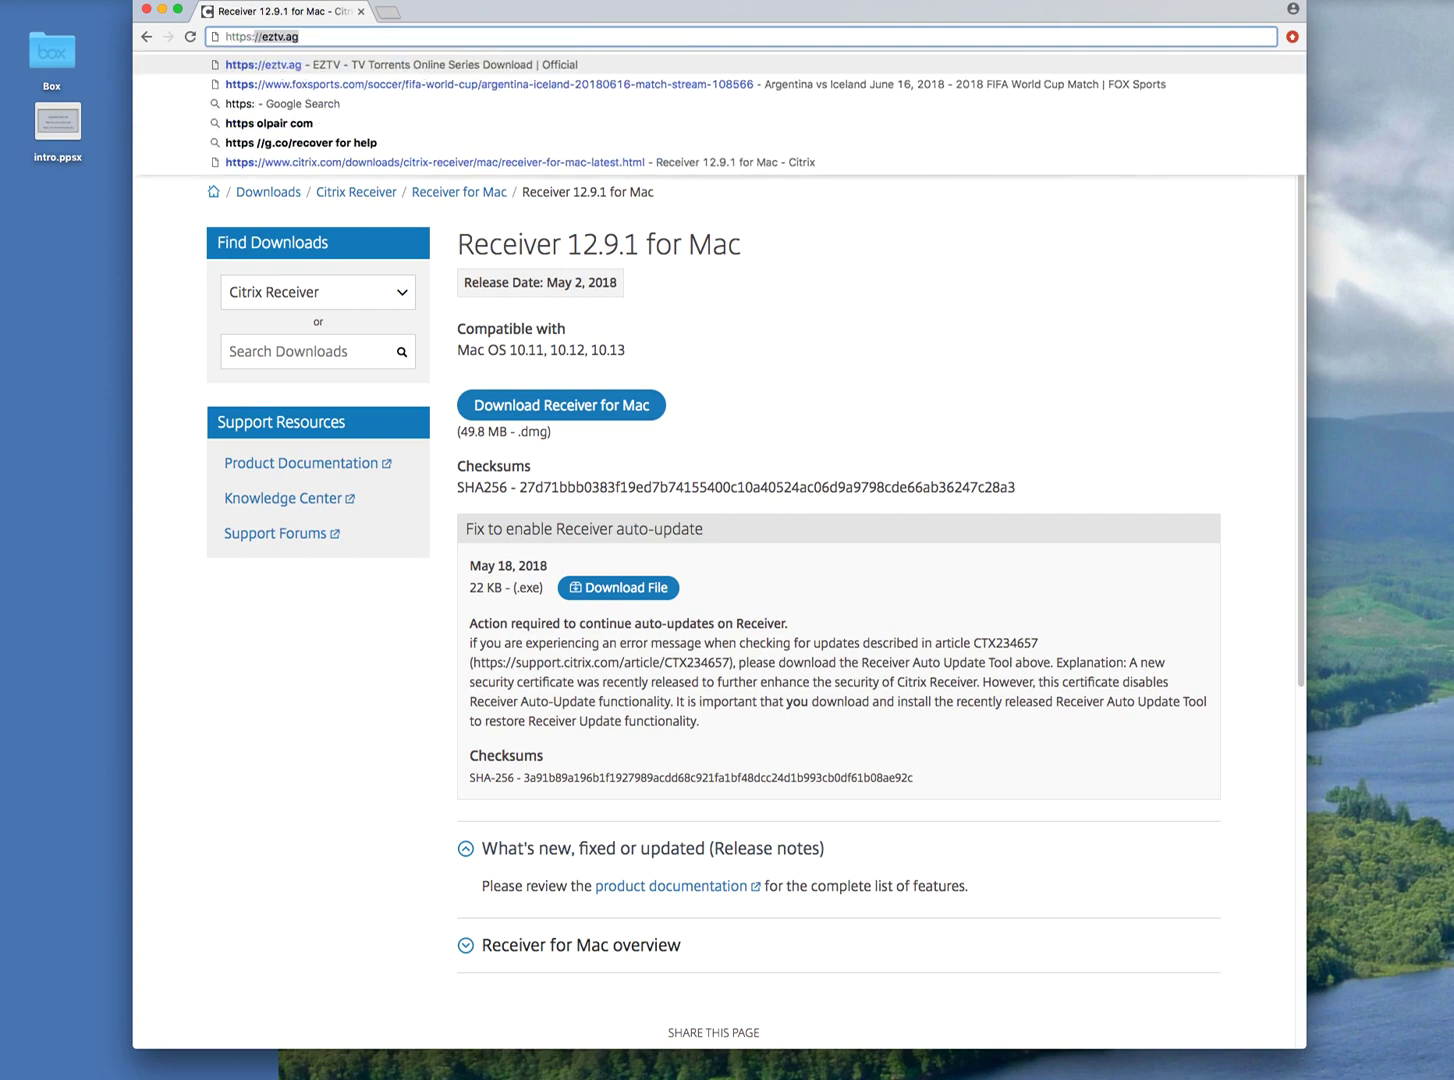
text(//ct)
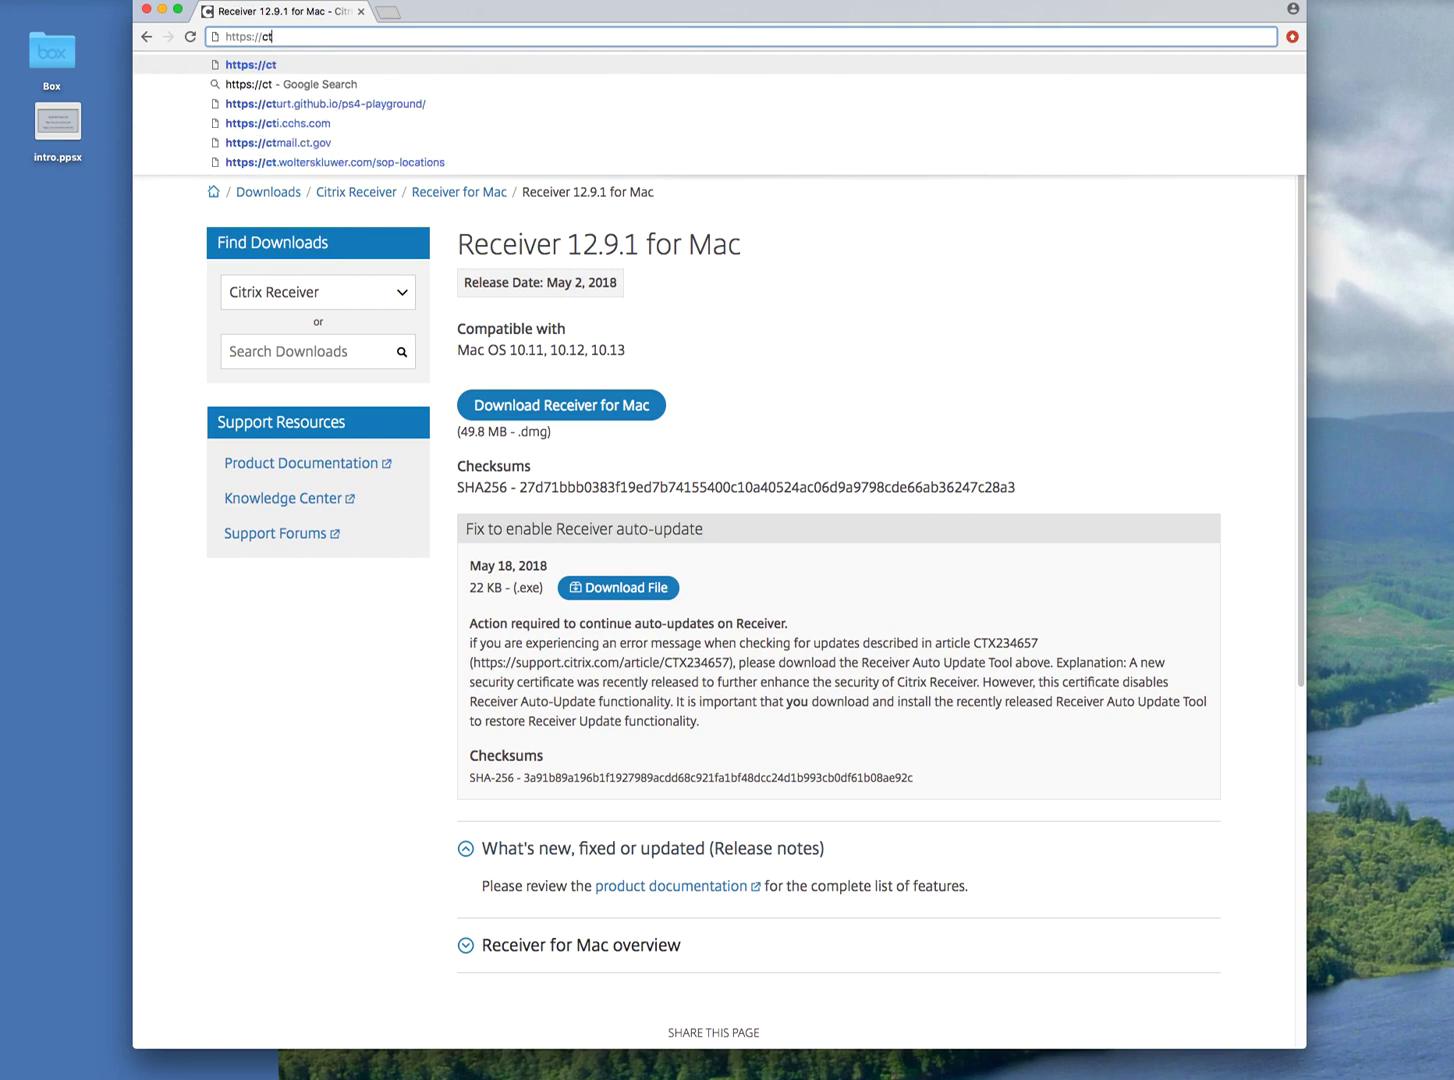
text(x-st)
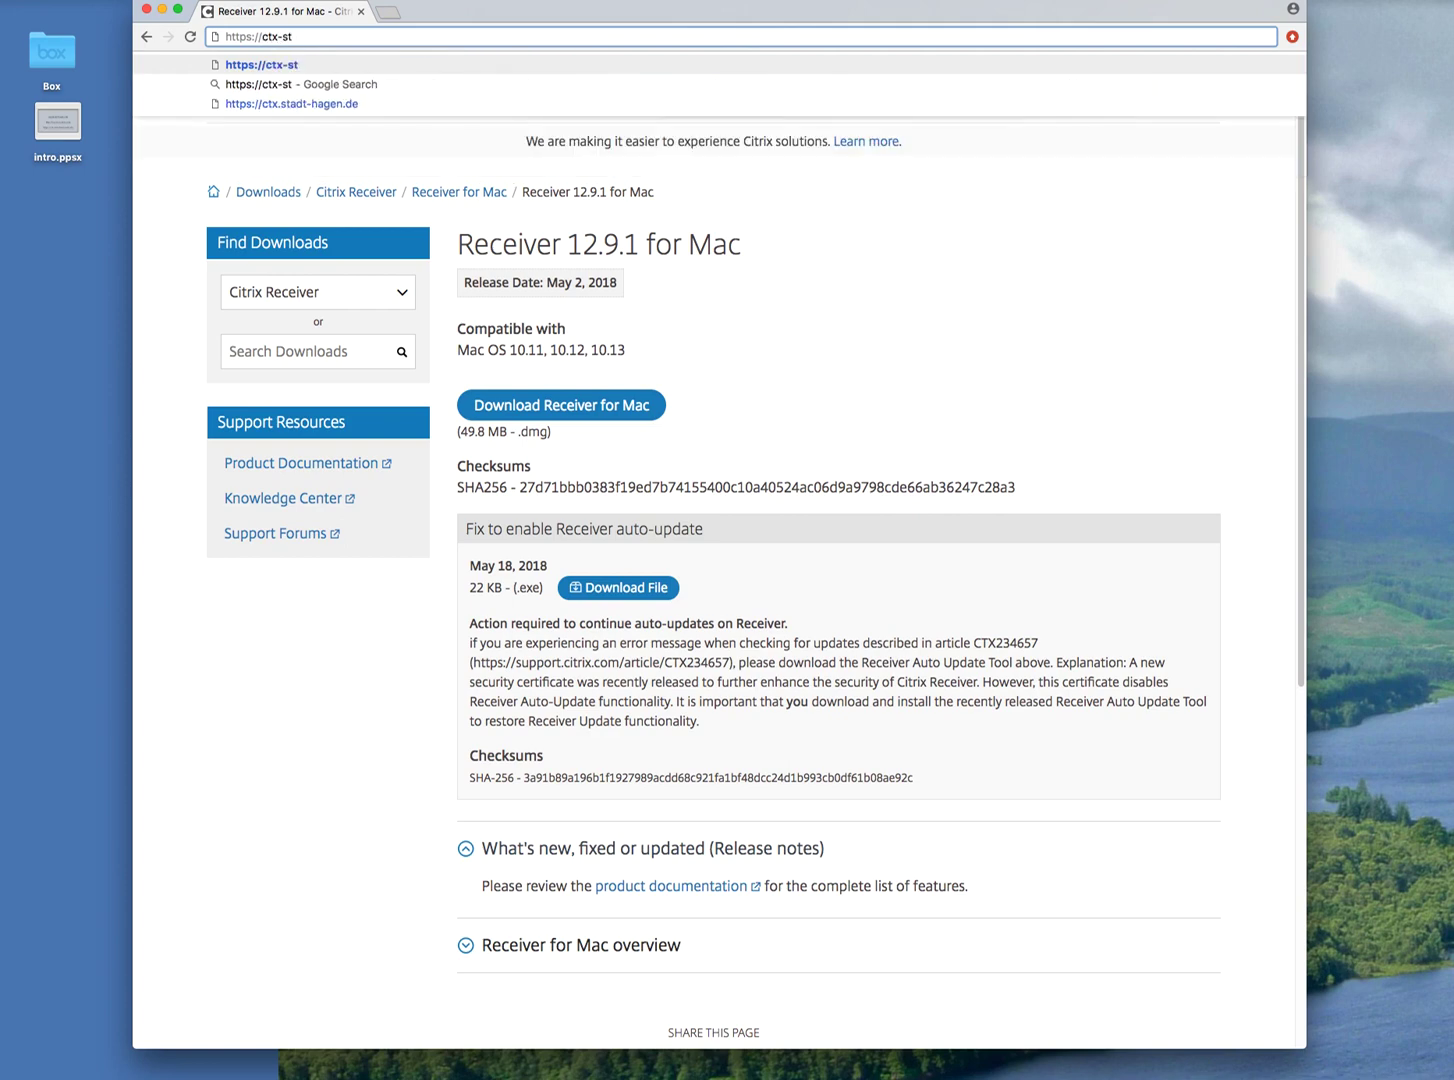
text(orefront.u)
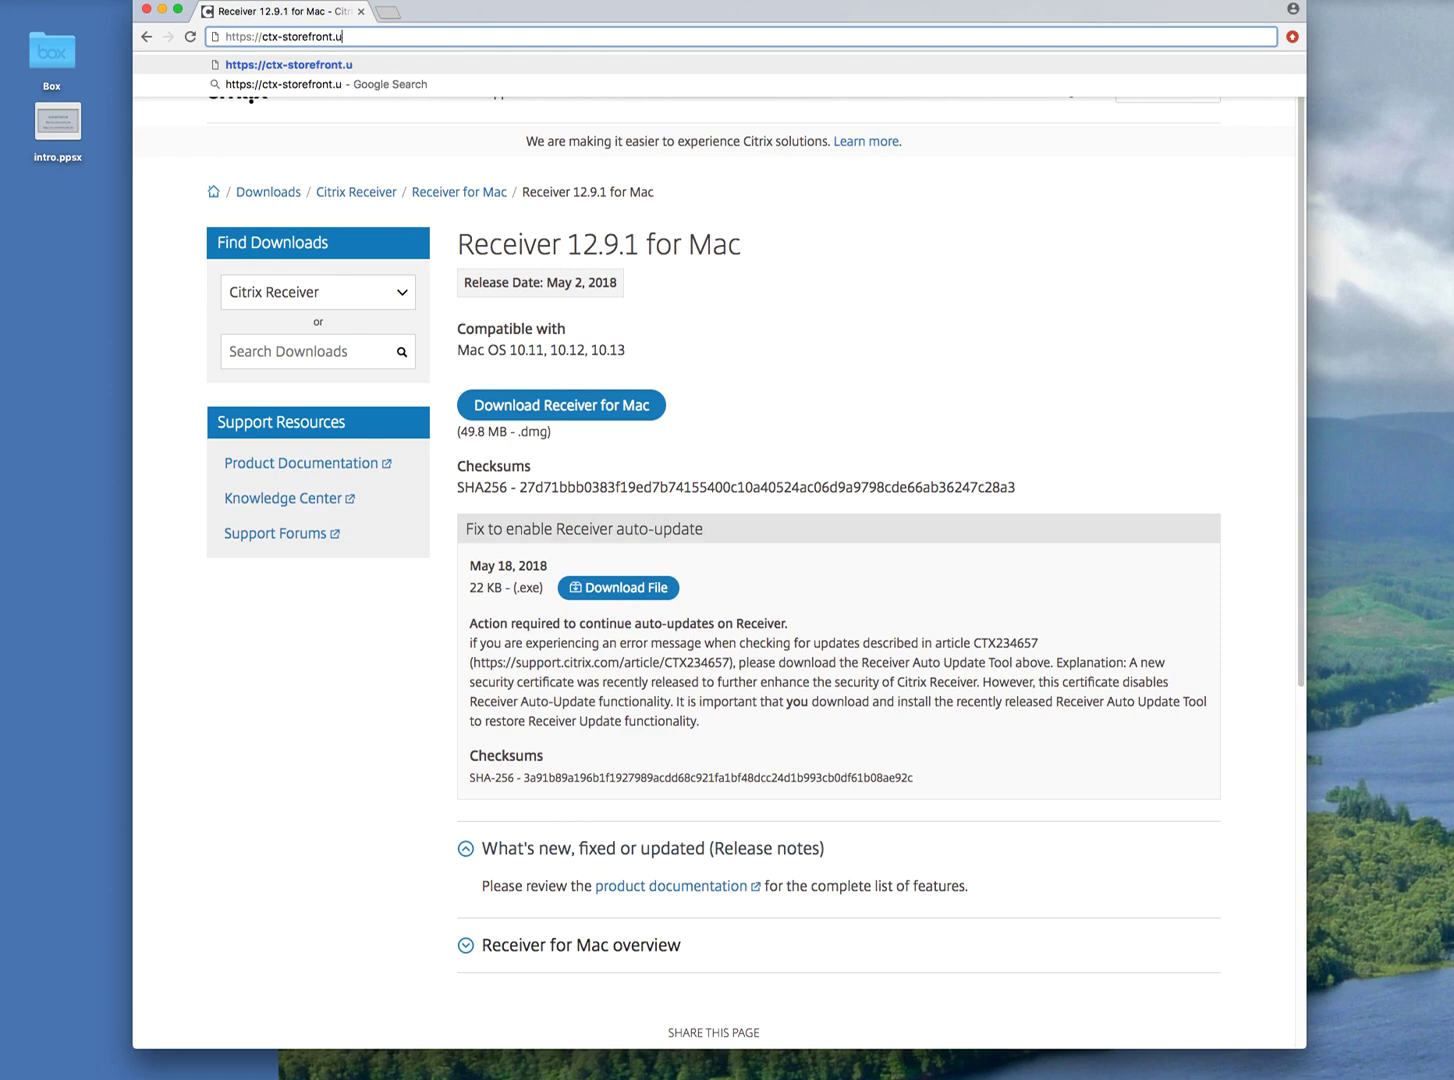
text(ark.edu)
key(Return)
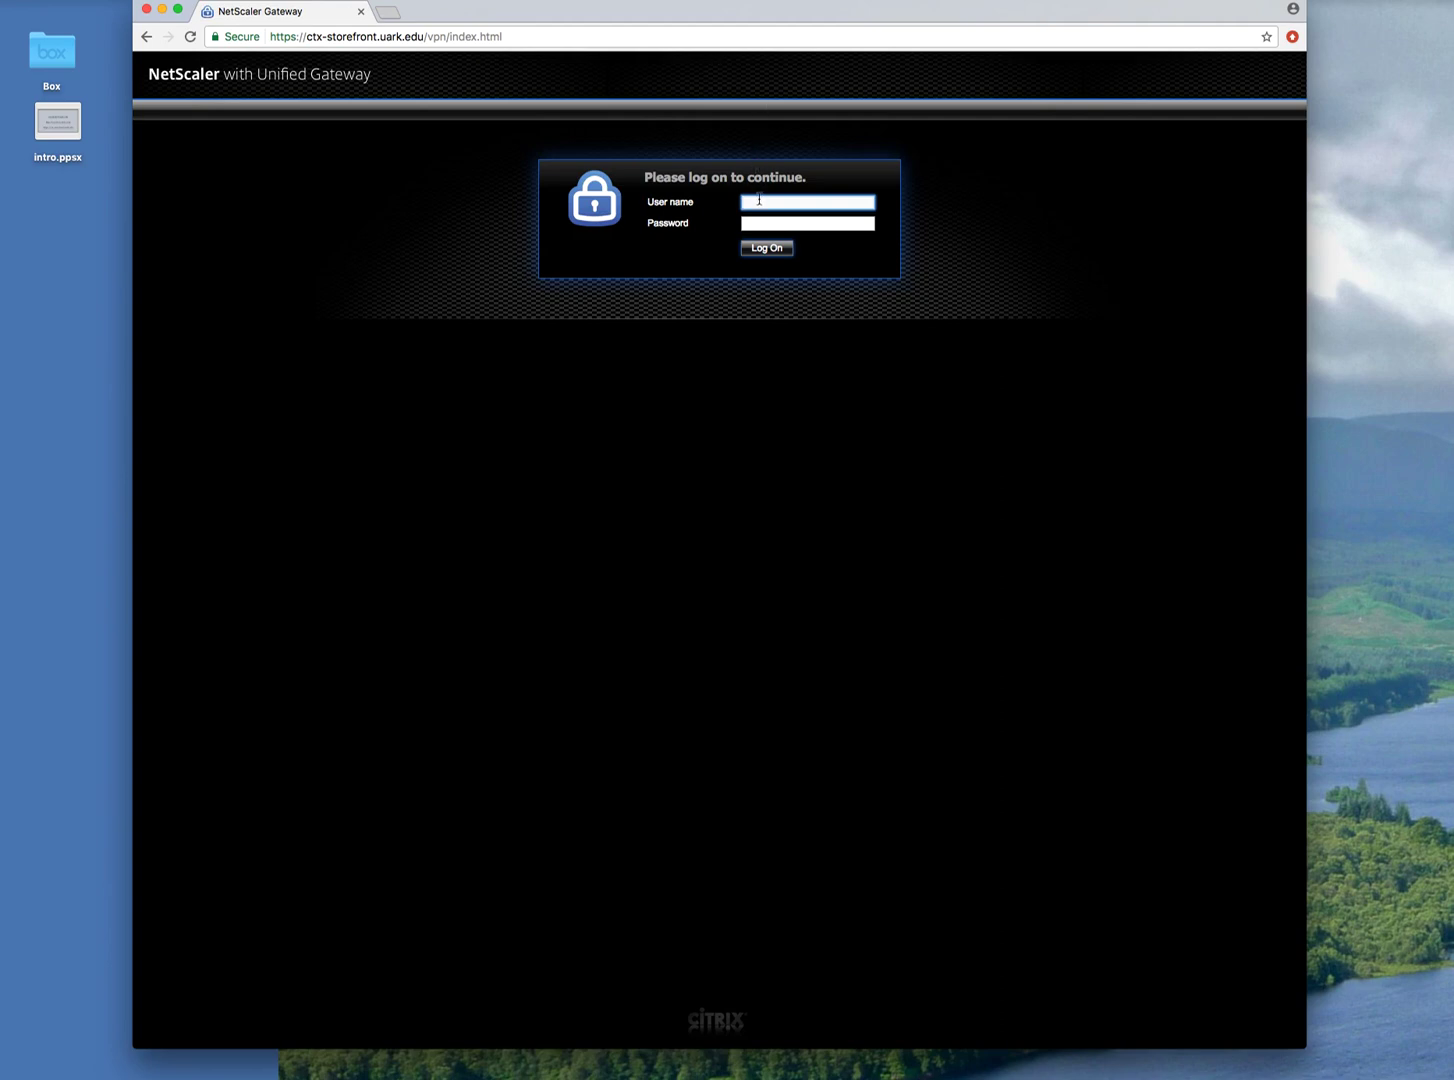
Log on to the NetScaler Gateway with the university user name and password.
text(g)
text(neg)
key(Tab)
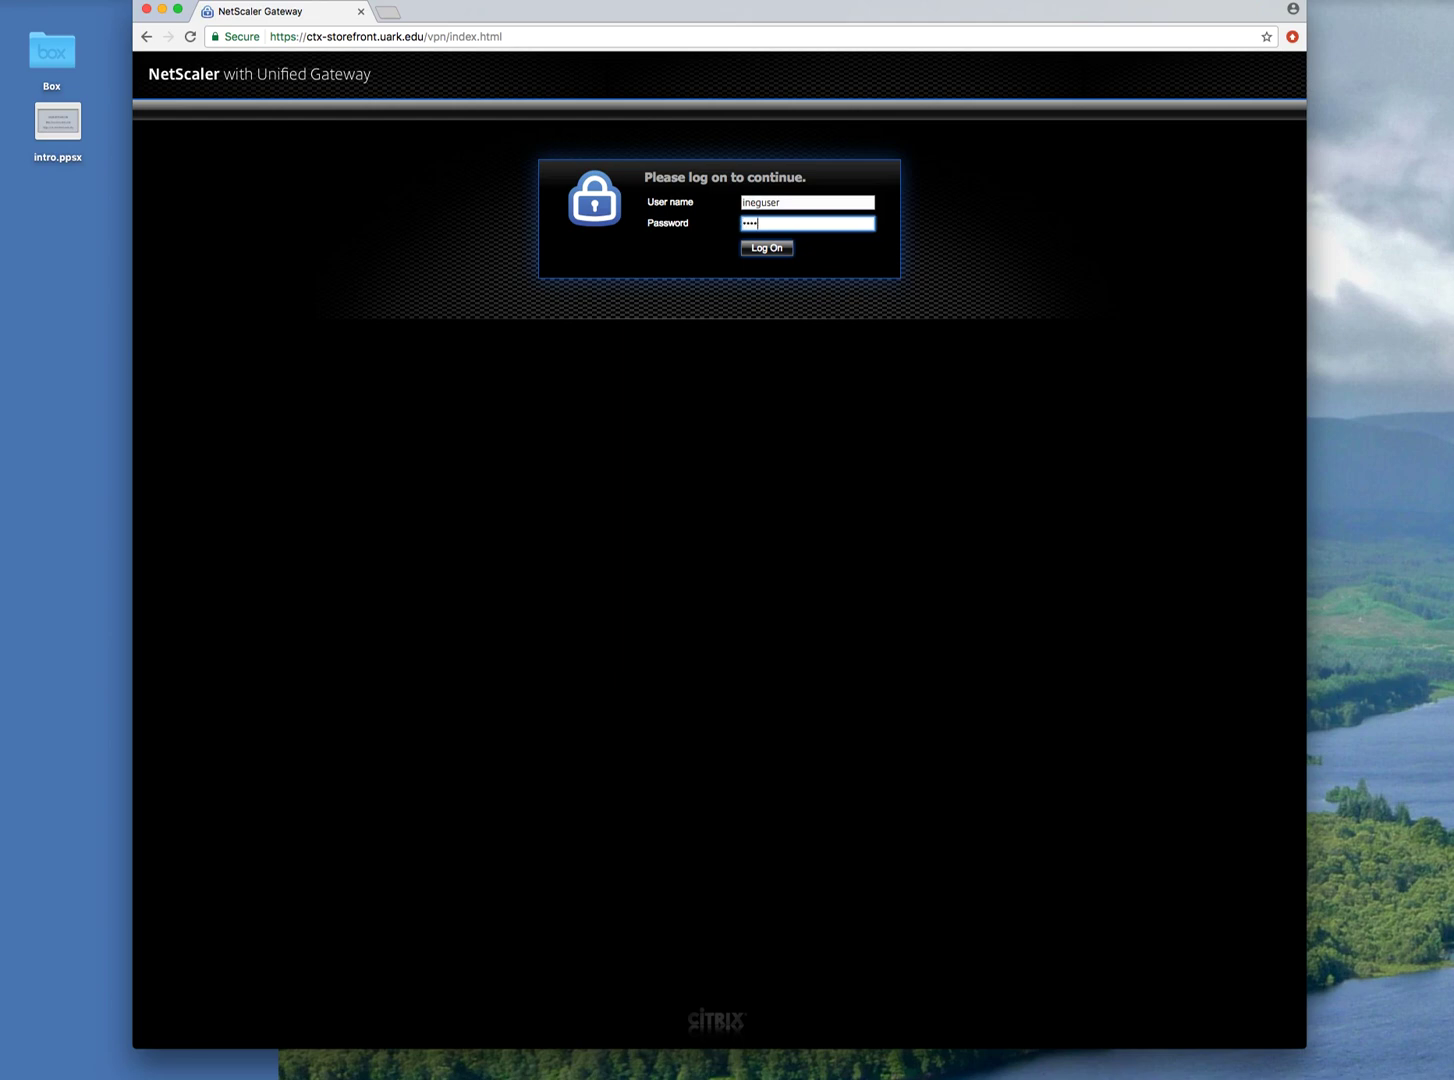
key(Return)
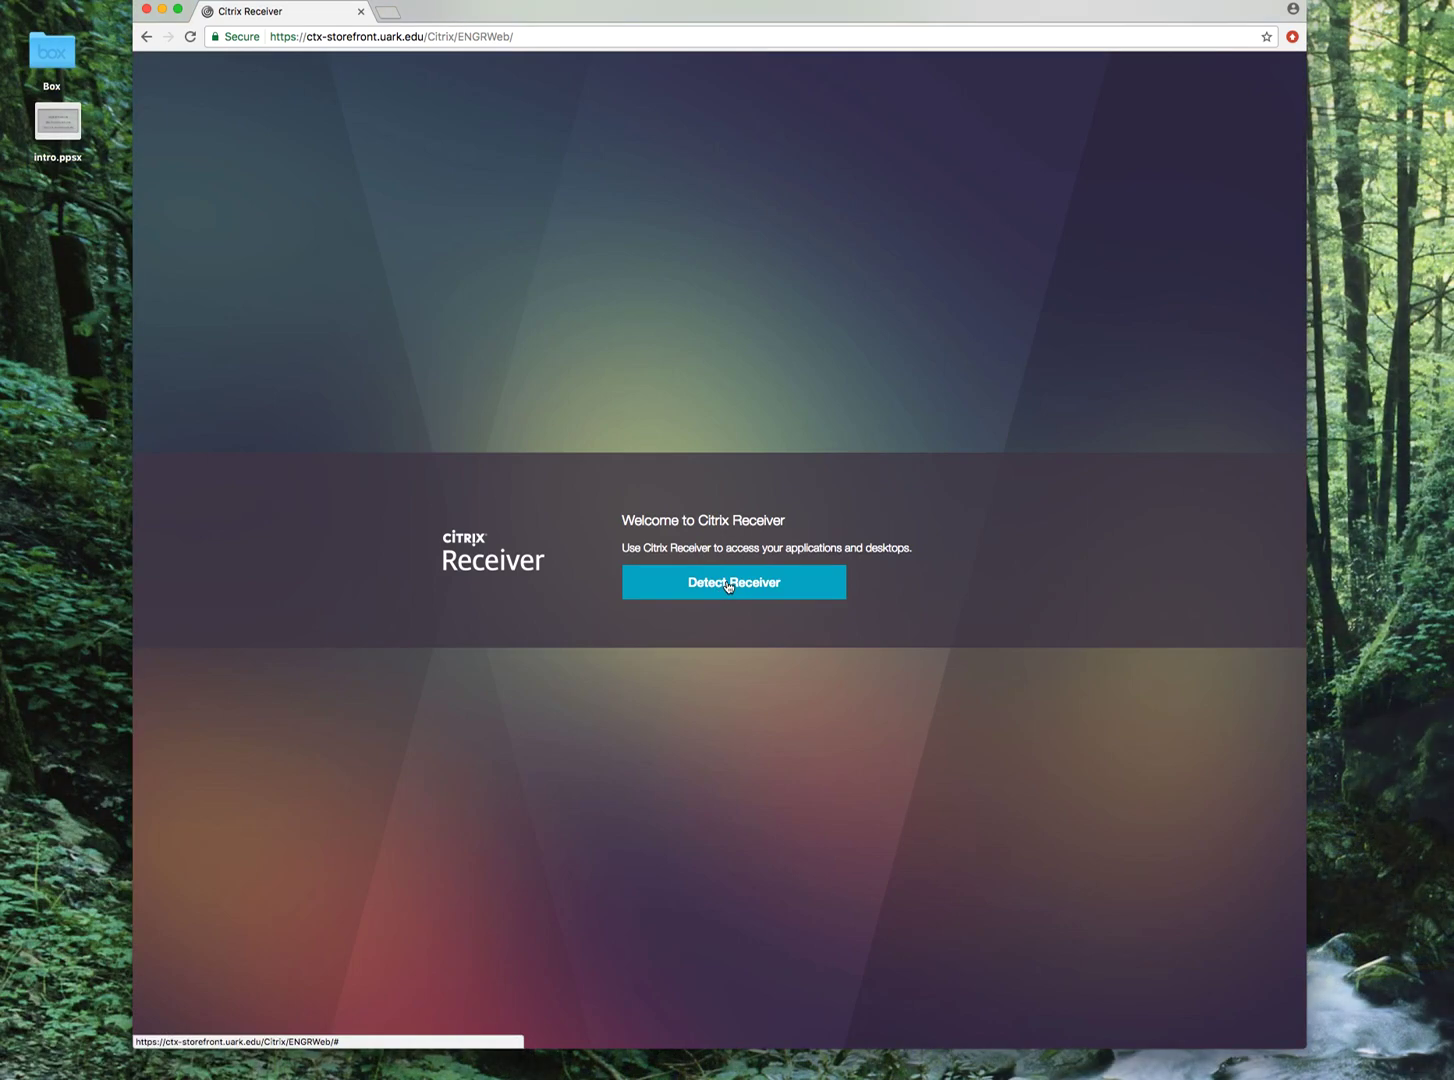
Detect Citrix Receiver and allow the Citrix Receiver Launcher to open.
click(728, 586)
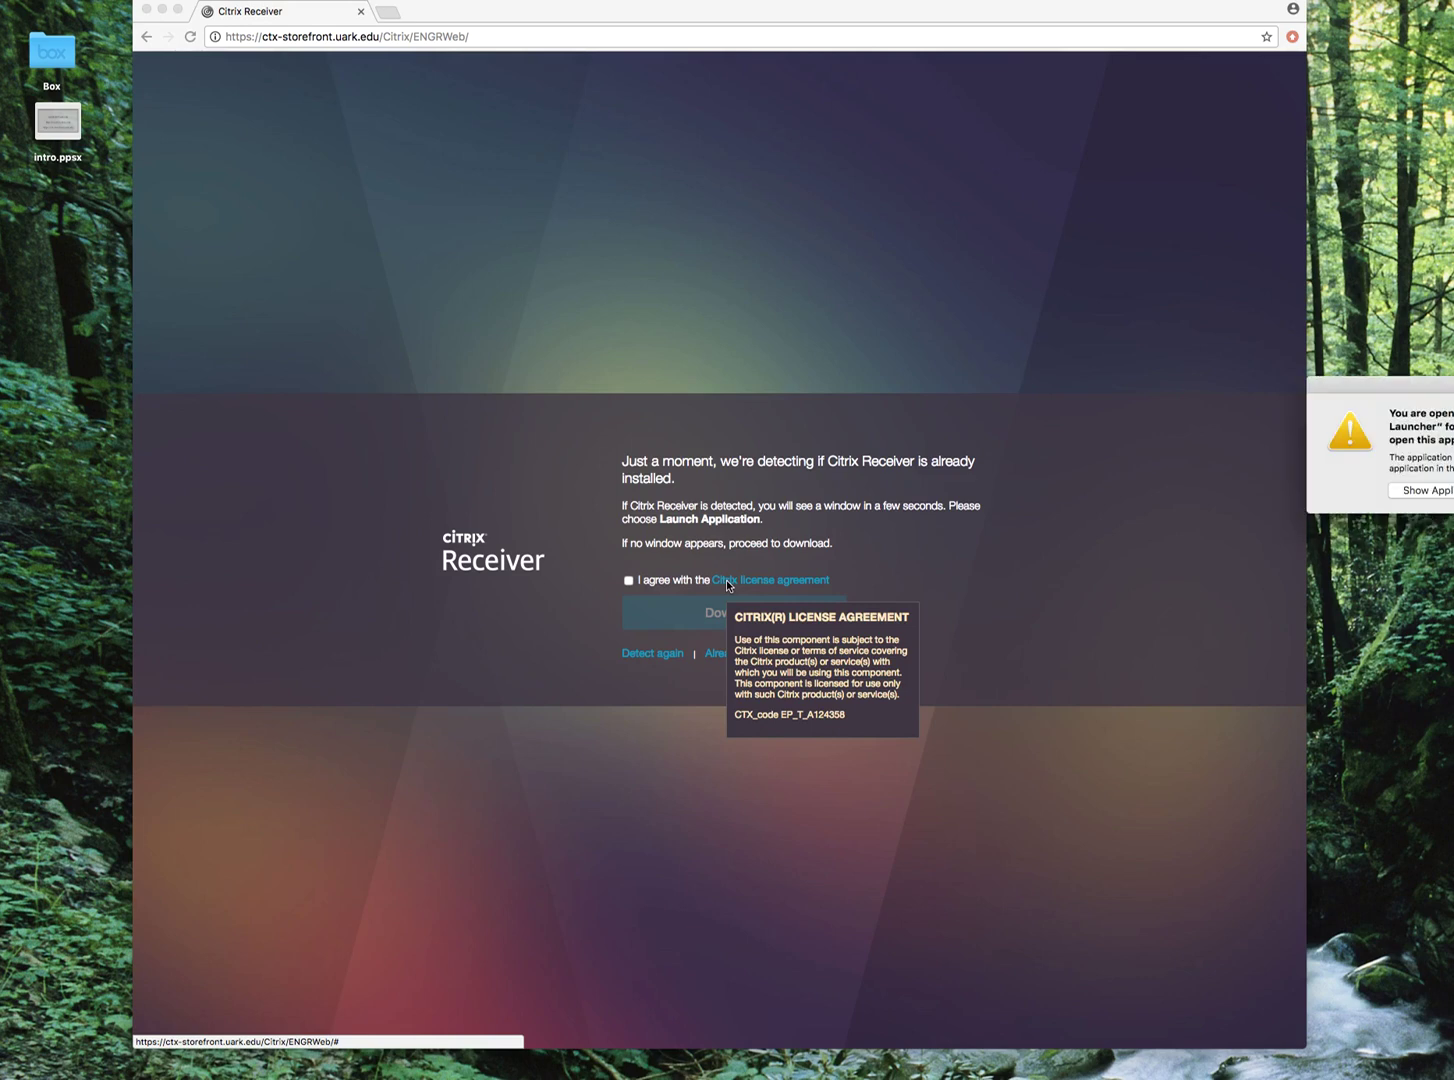
click(981, 552)
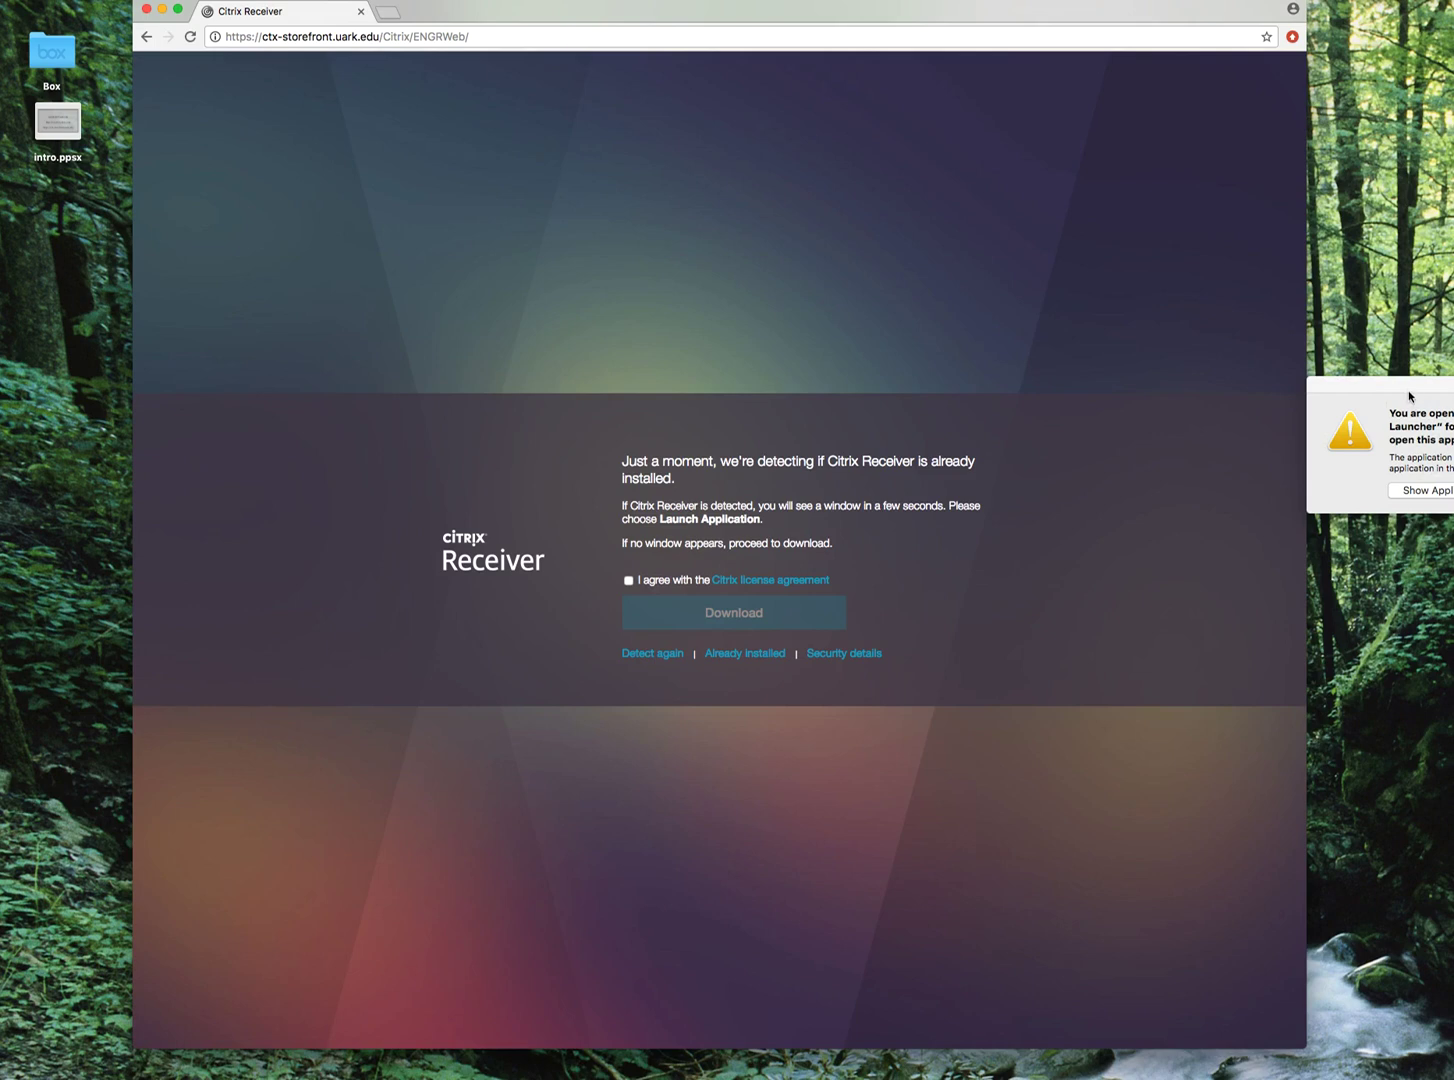
drag(1409, 397, 649, 396)
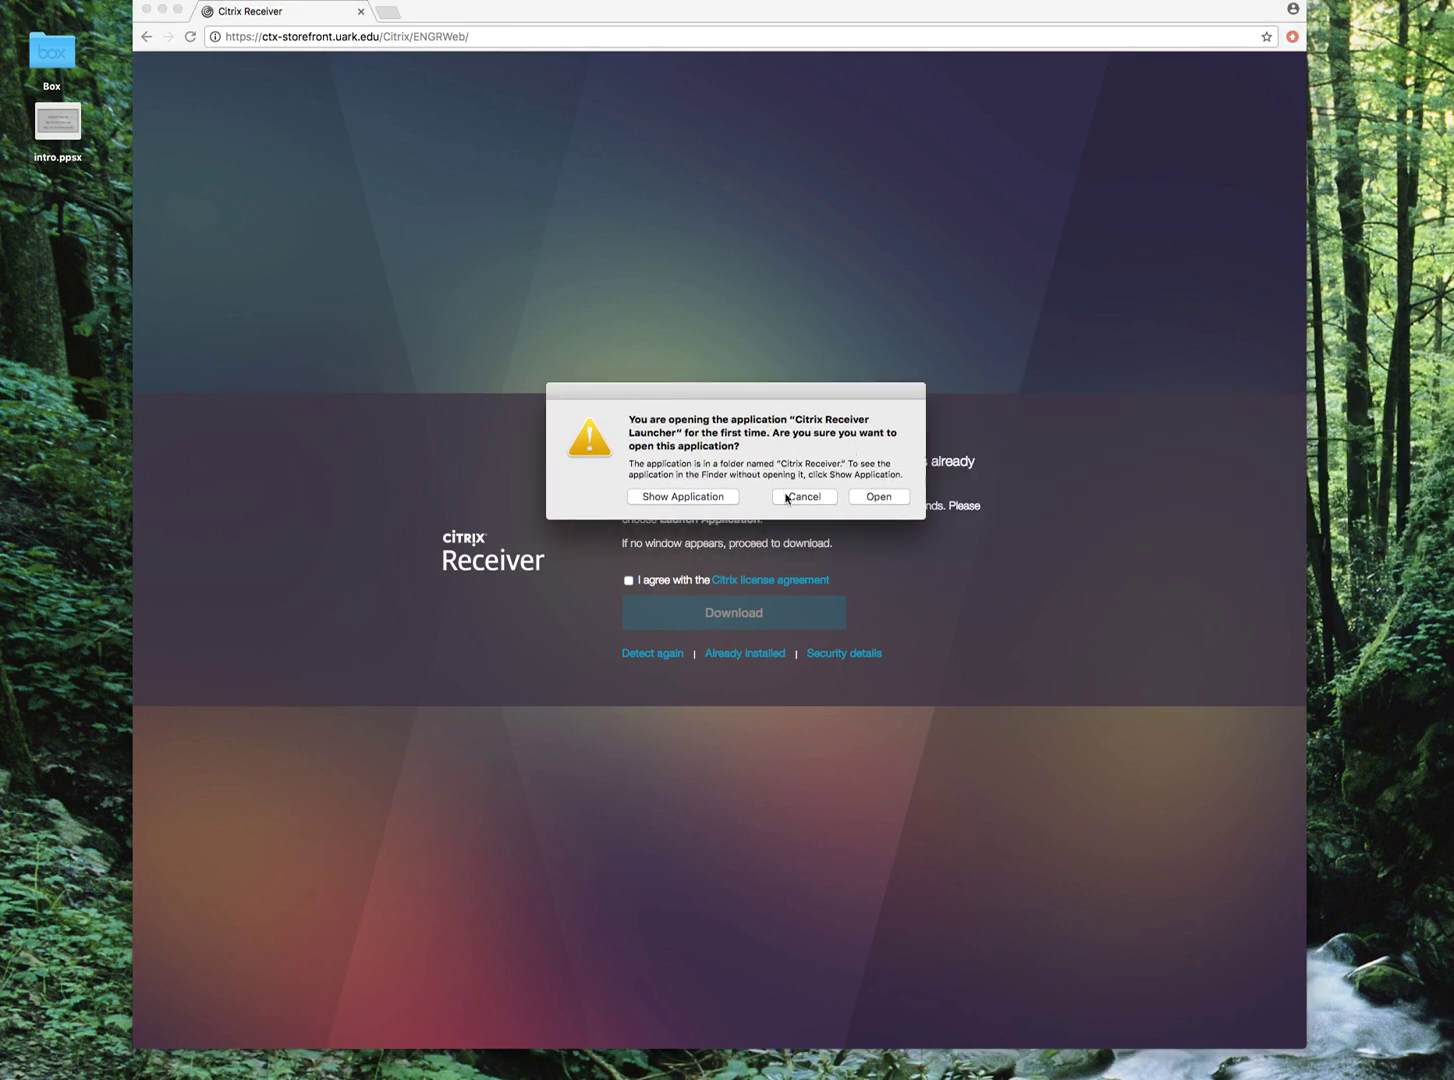
click(895, 497)
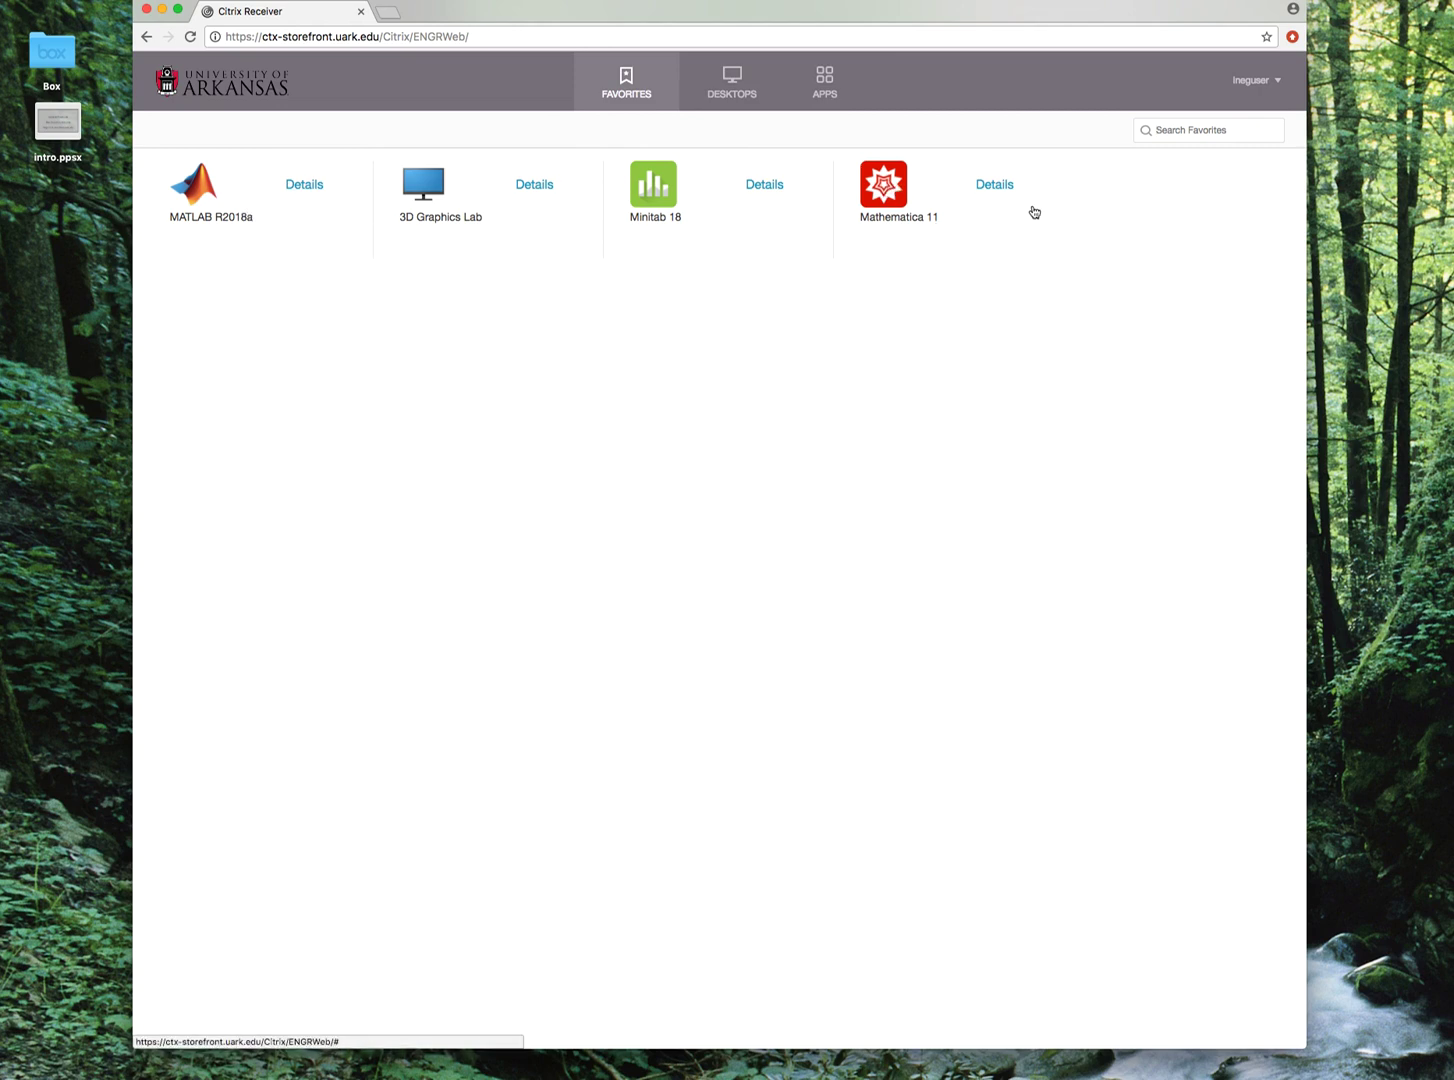
Remove Mathematica 11 from Favorites and open the MATLAB R2018a details.
click(992, 187)
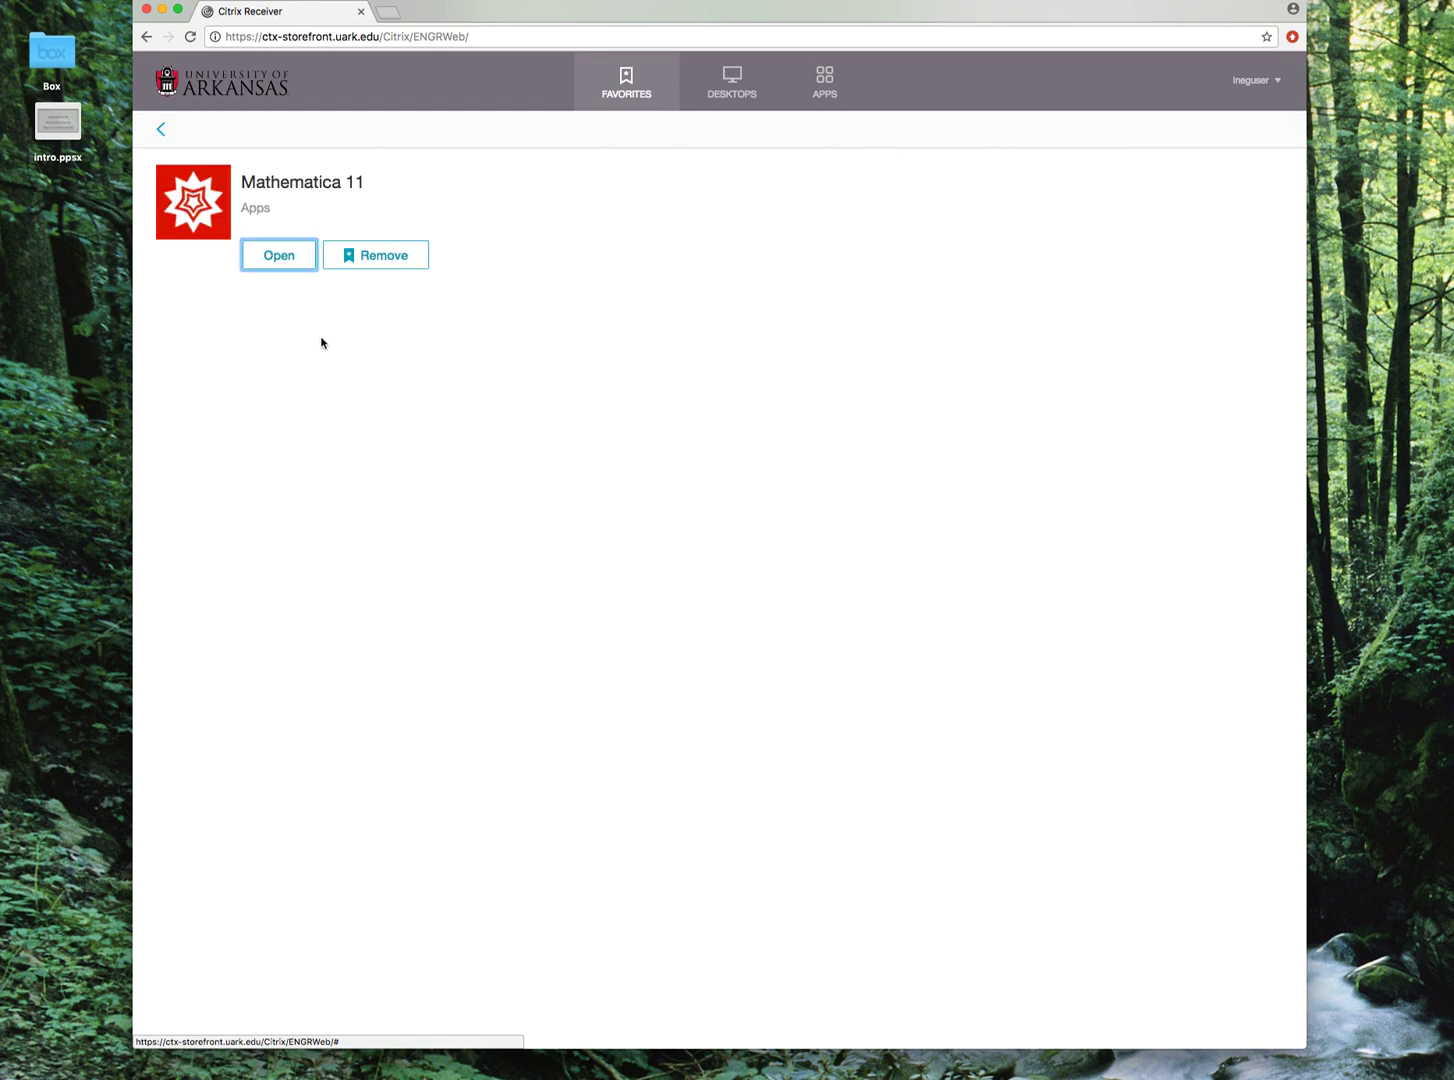
click(367, 253)
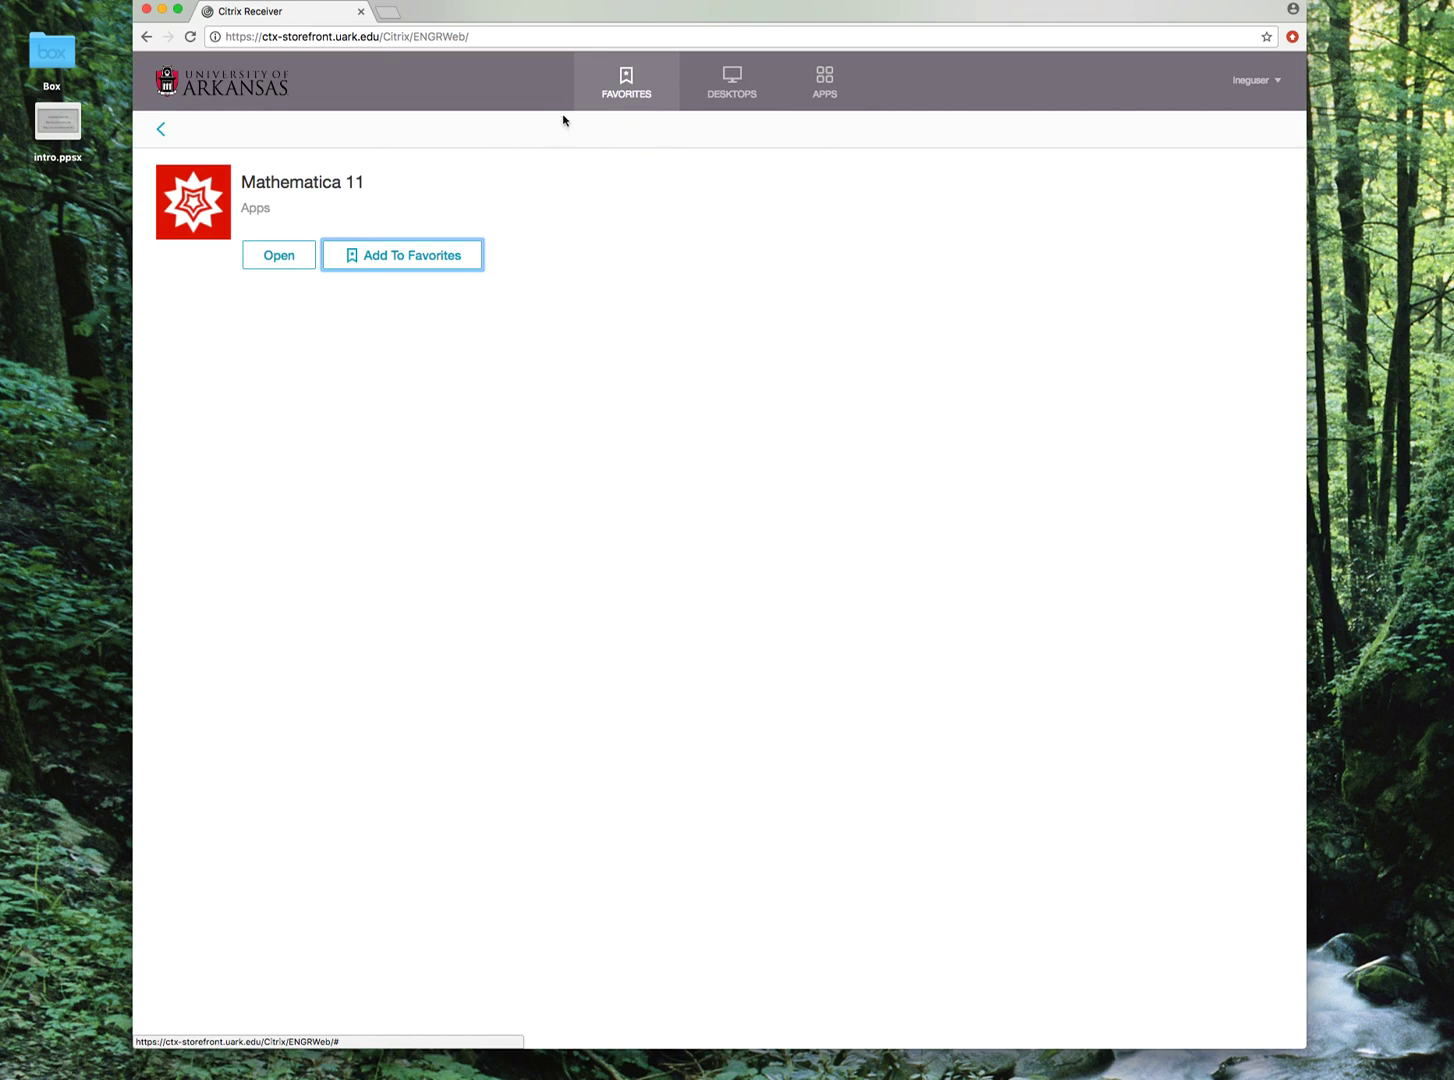
click(594, 89)
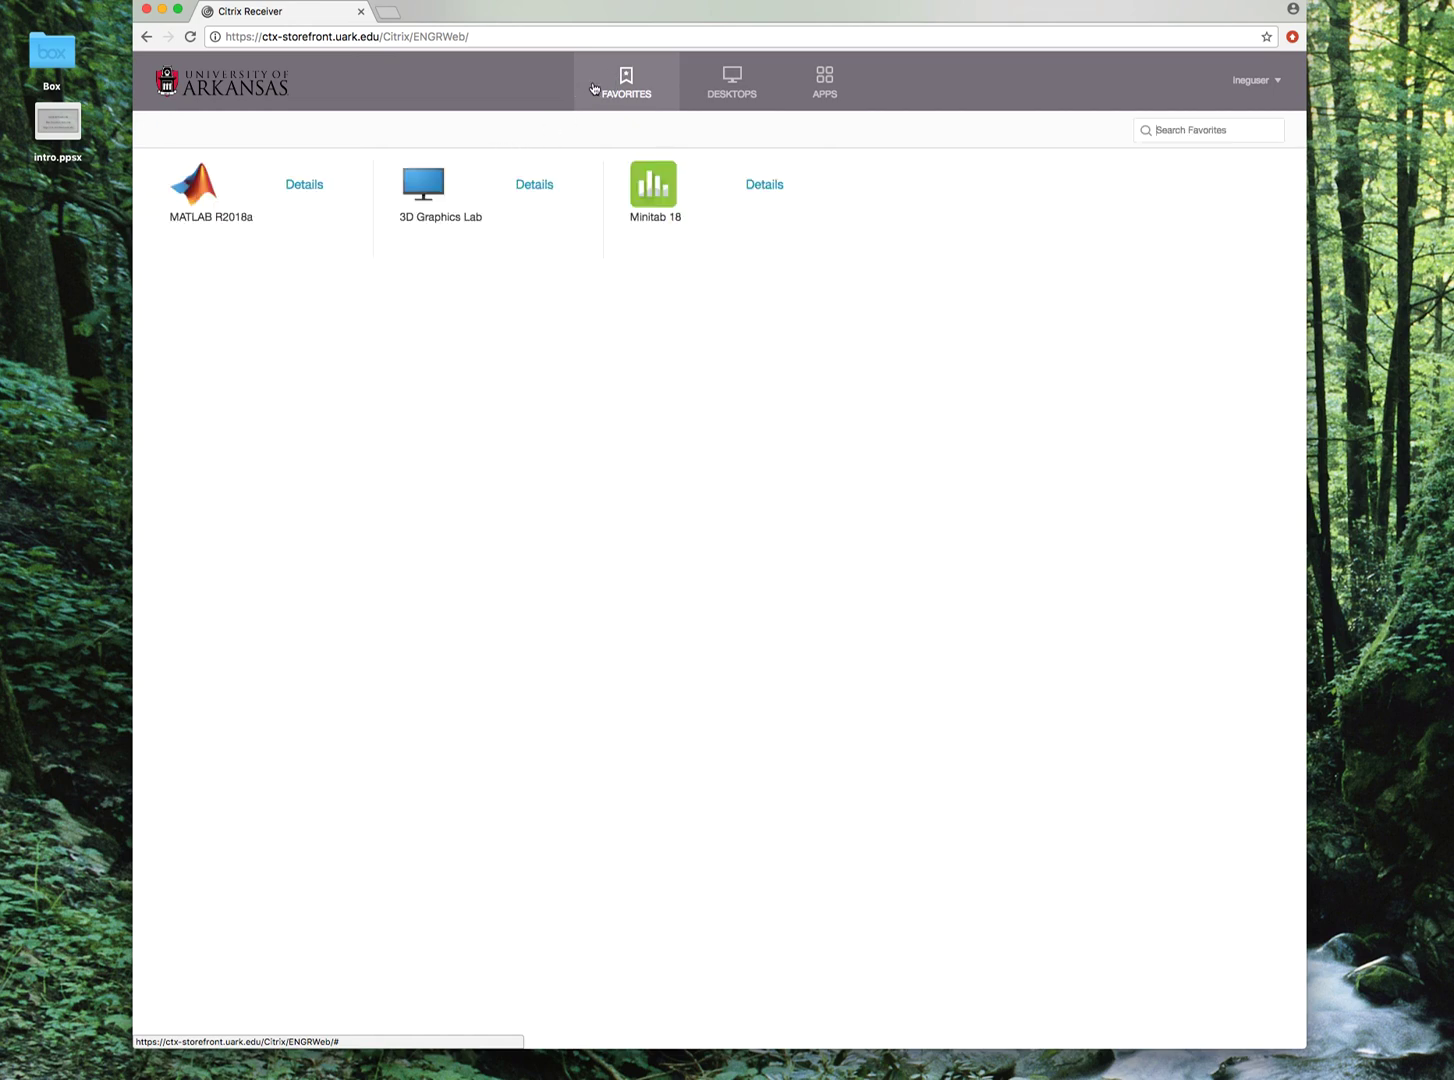
click(304, 188)
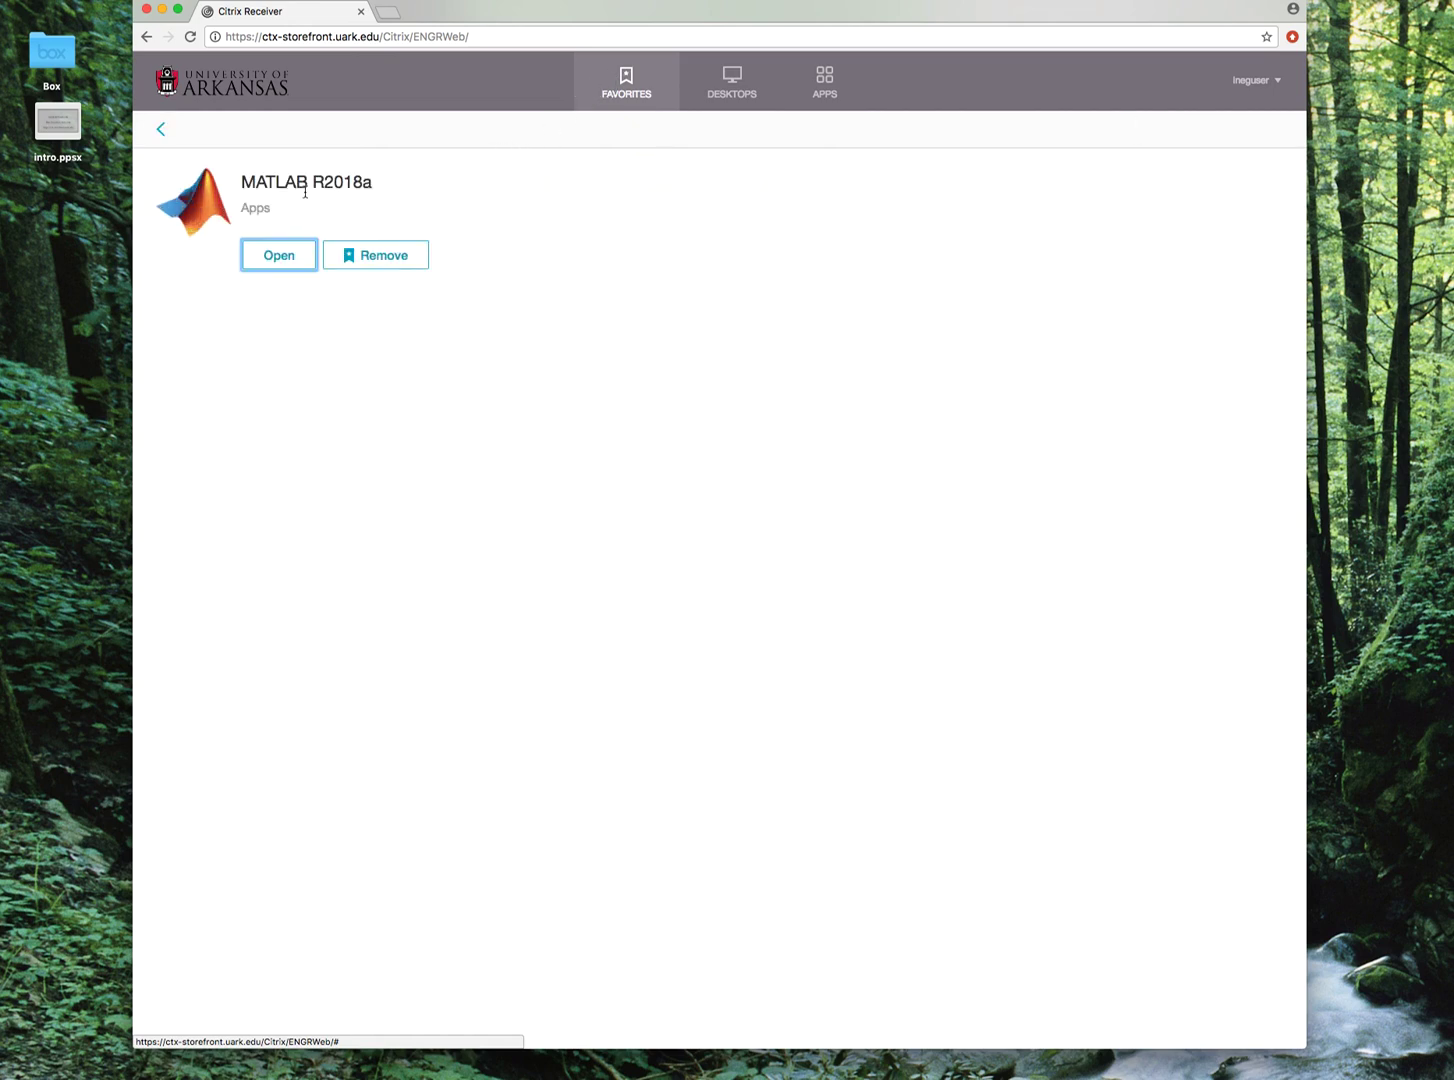
Remove MATLAB R2018a from Favorites and browse to the full apps list.
click(378, 265)
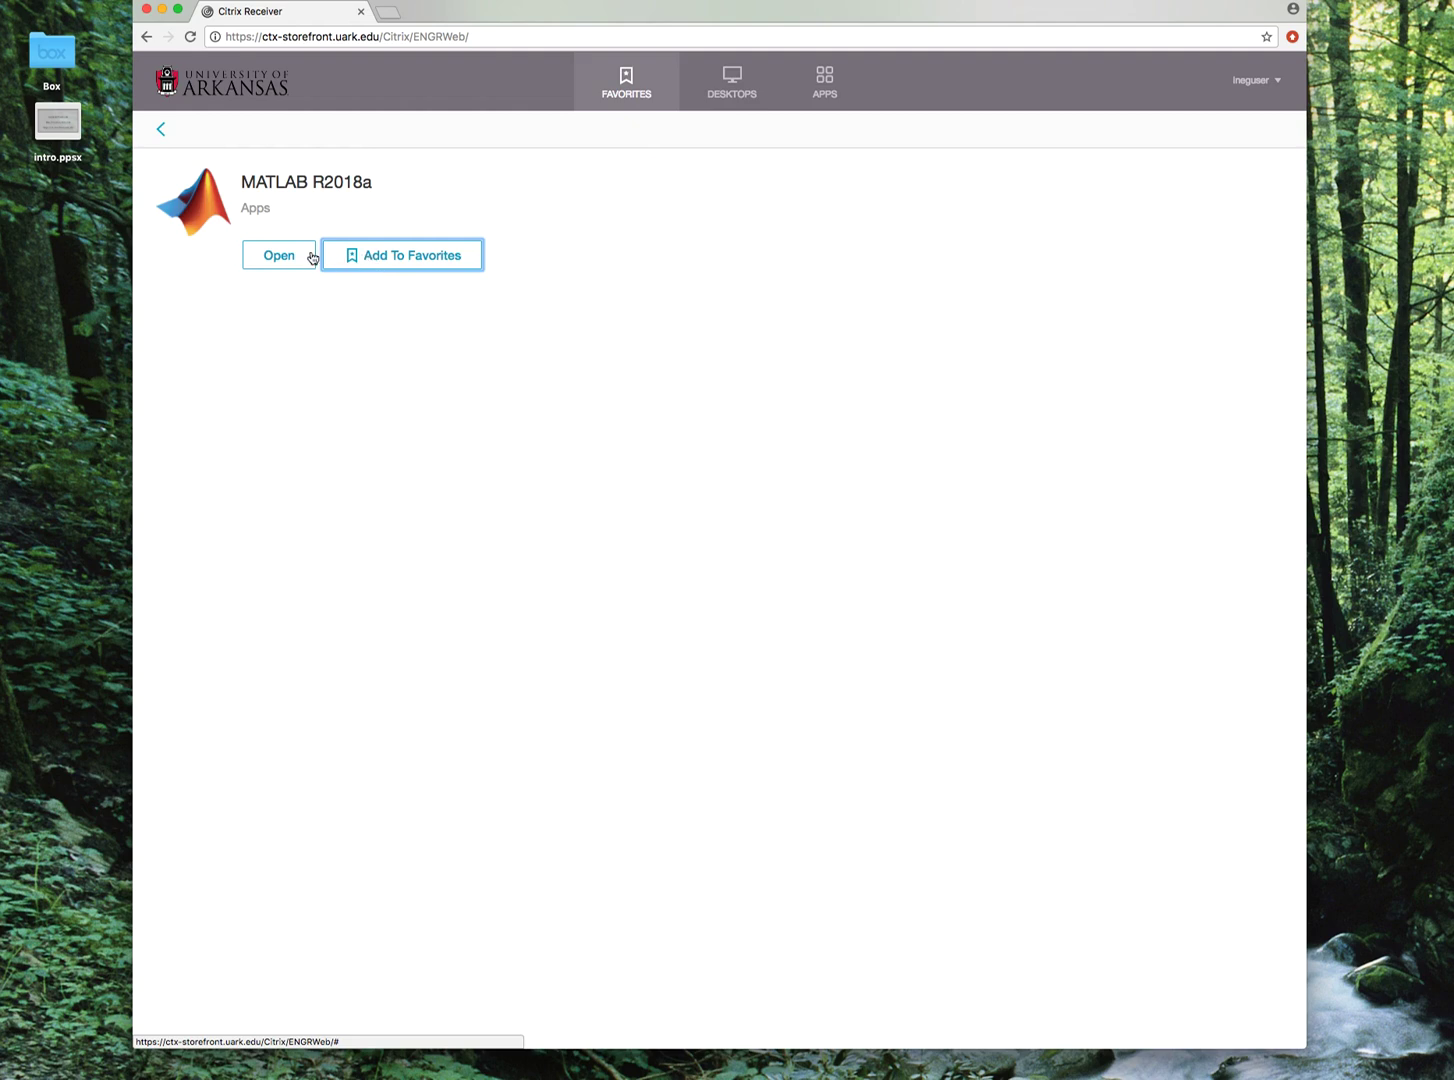
click(610, 92)
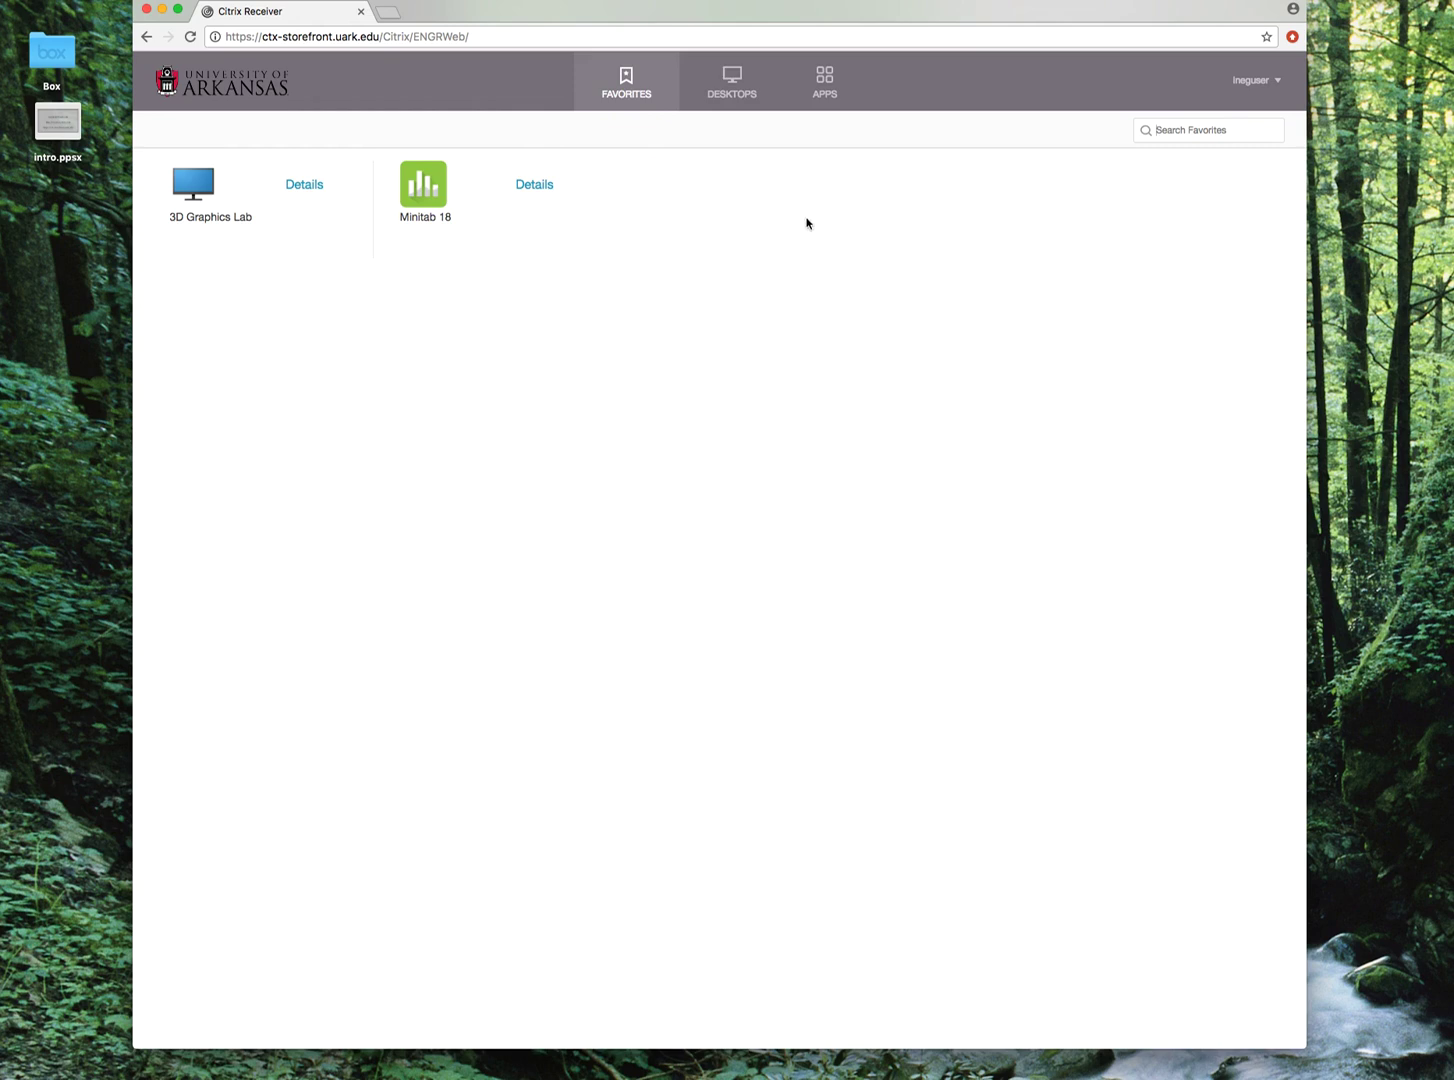
click(743, 98)
click(826, 80)
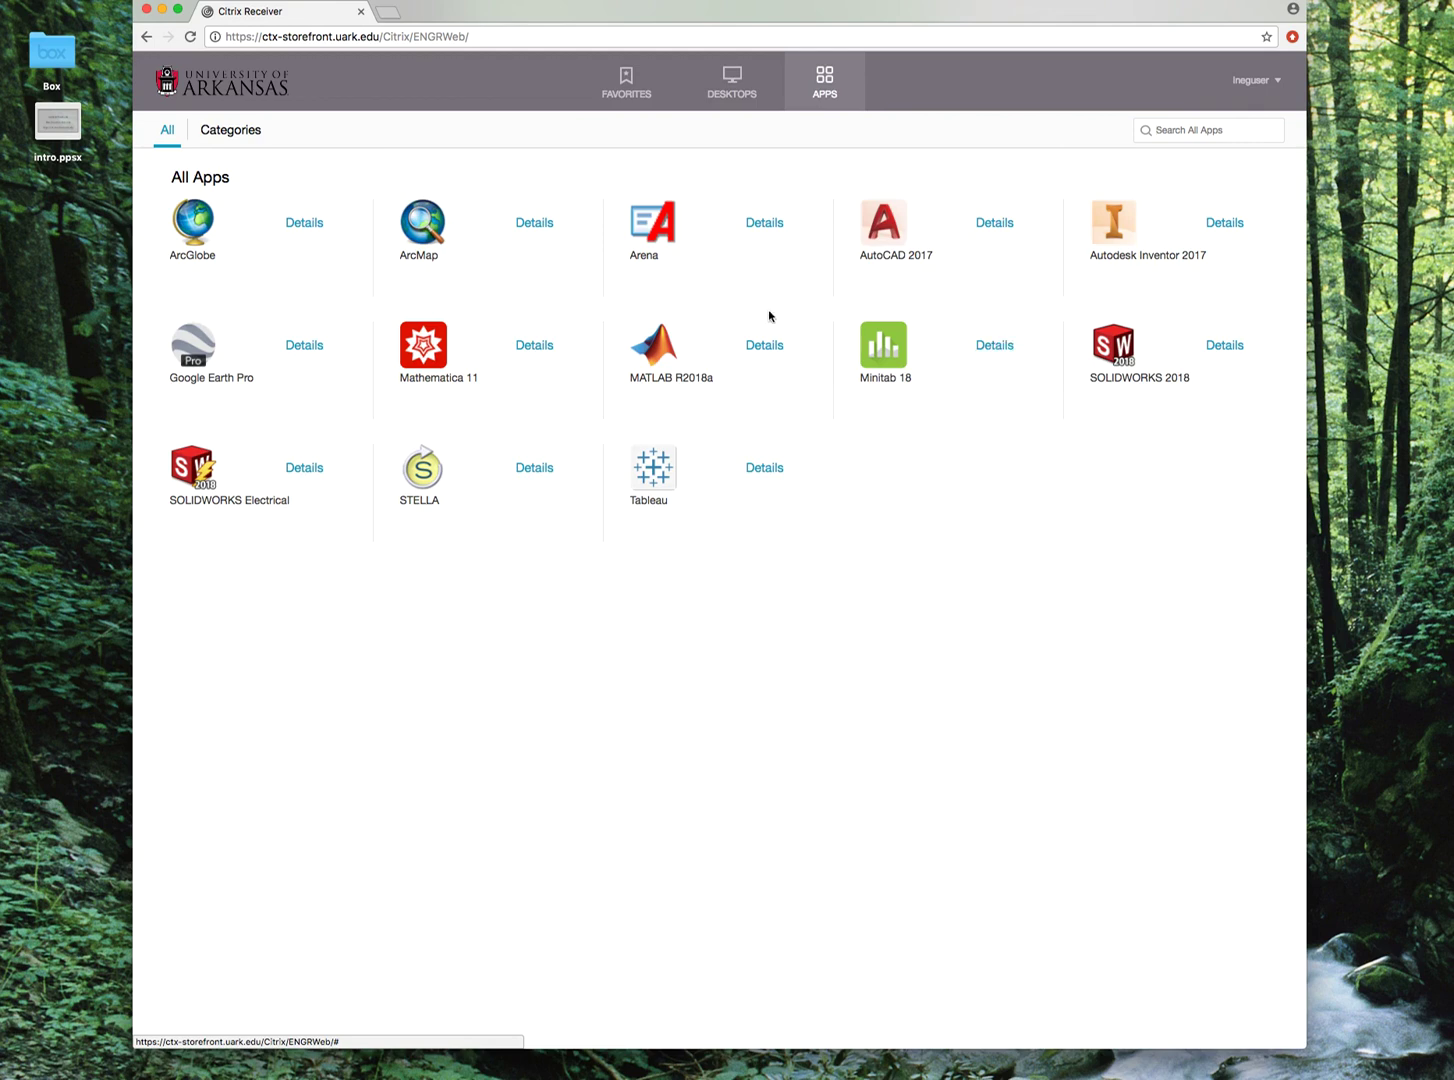
click(618, 79)
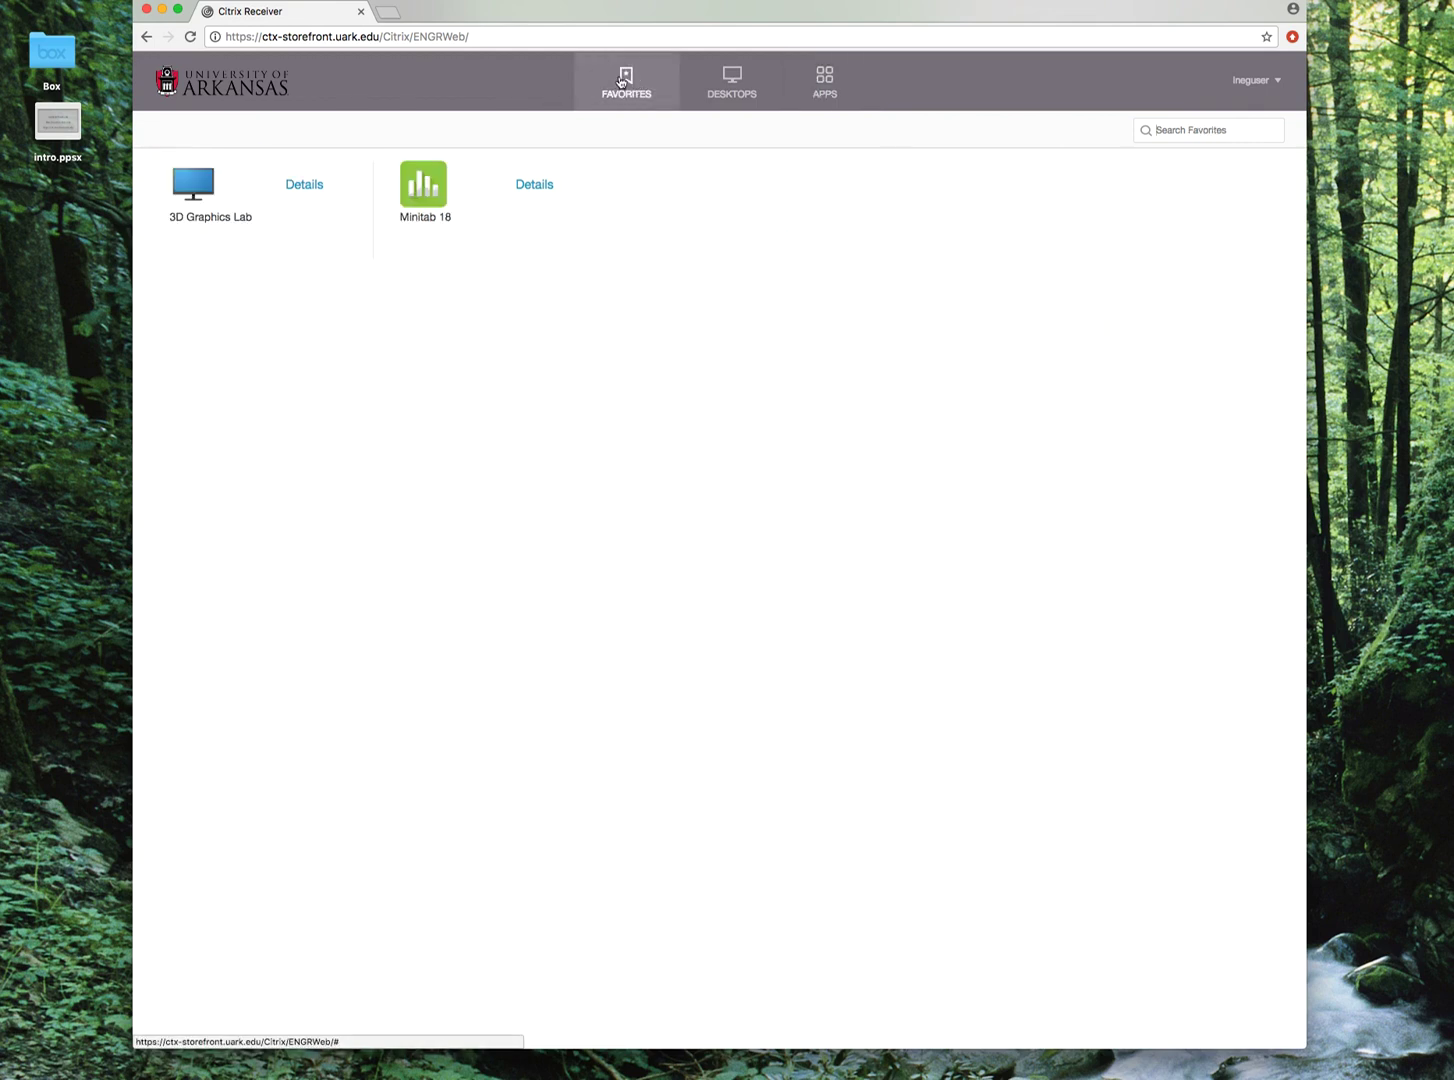
click(808, 79)
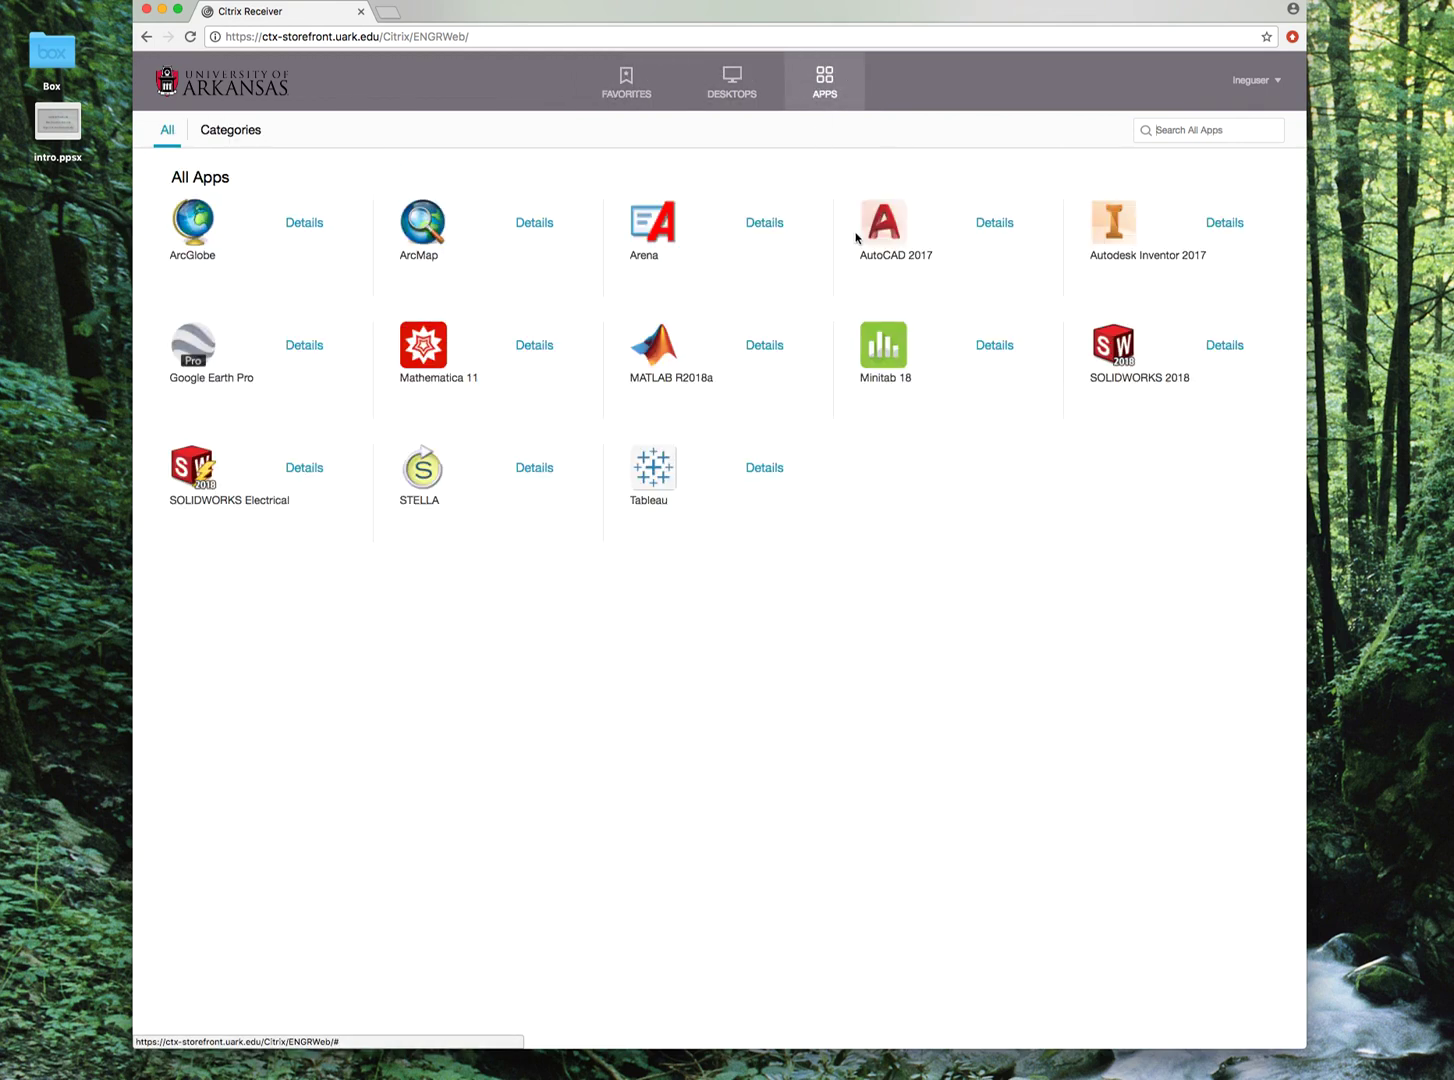
Add Mathematica 11 back to Favorites, then launch Minitab 18 from All Apps.
click(538, 349)
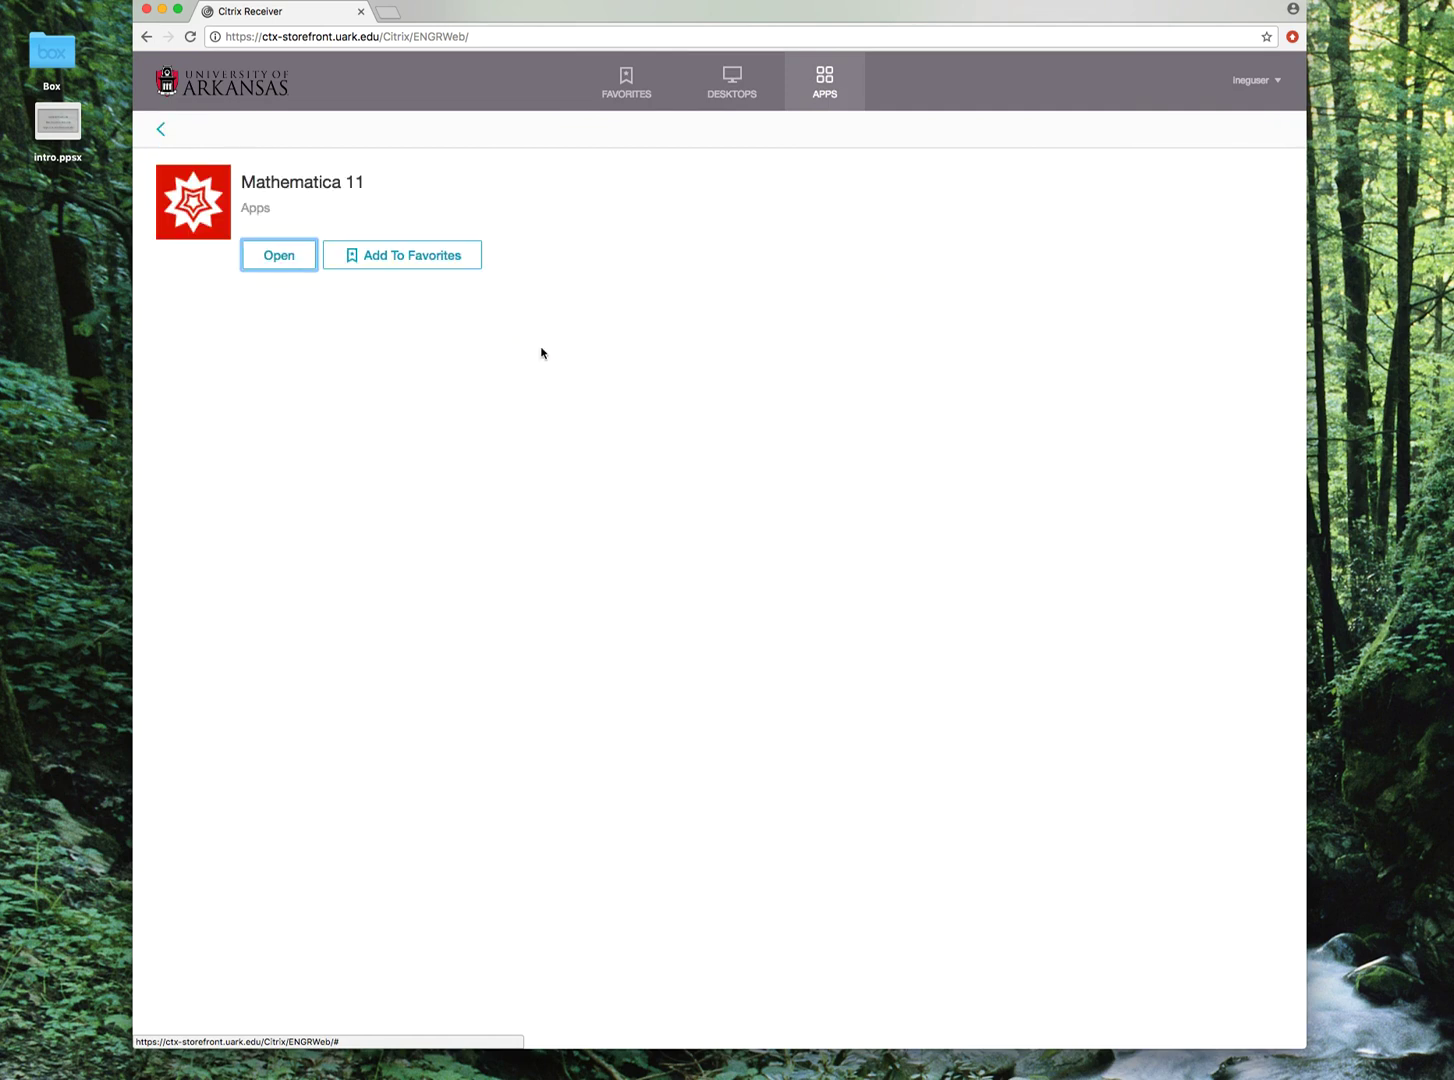
click(400, 259)
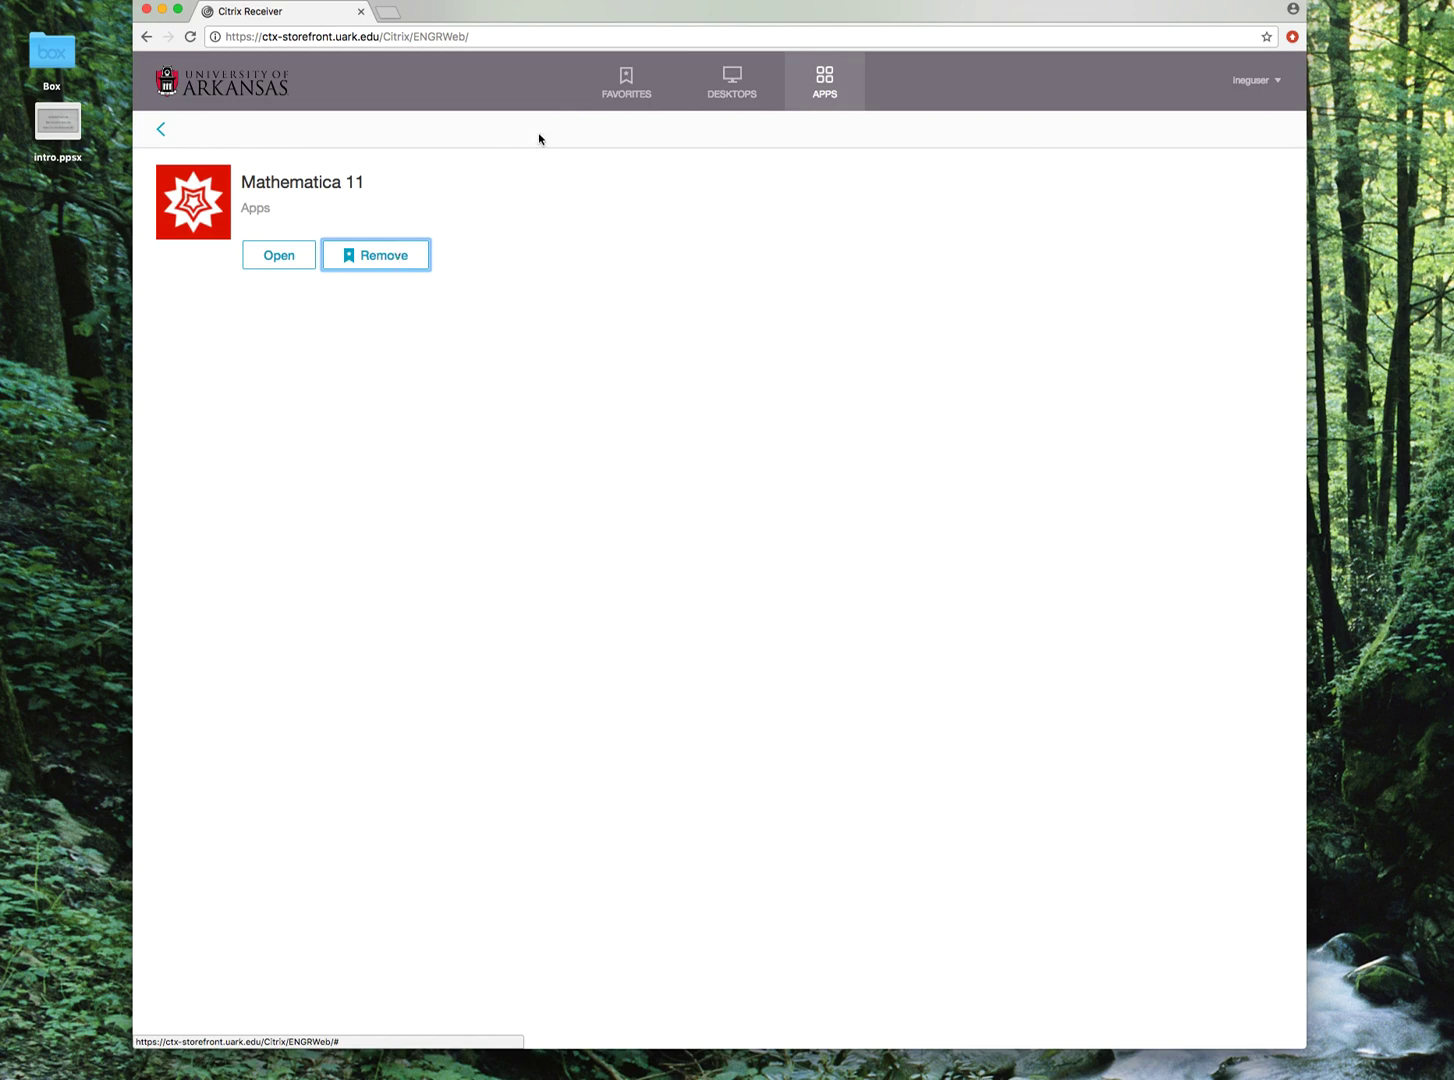
click(626, 75)
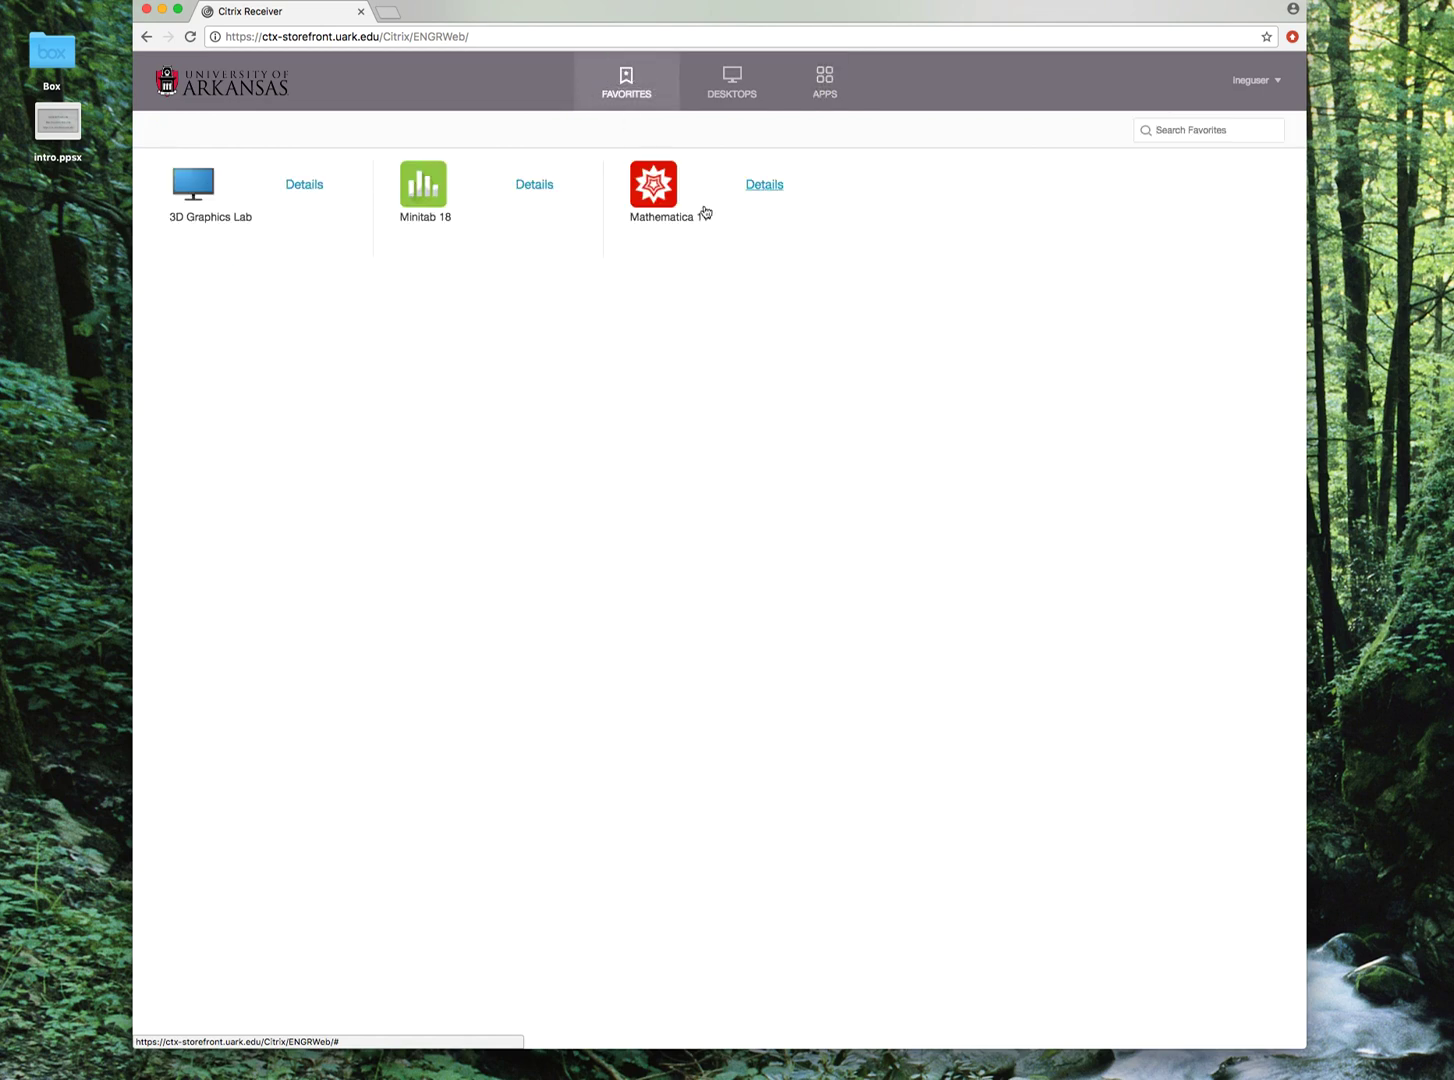
click(836, 74)
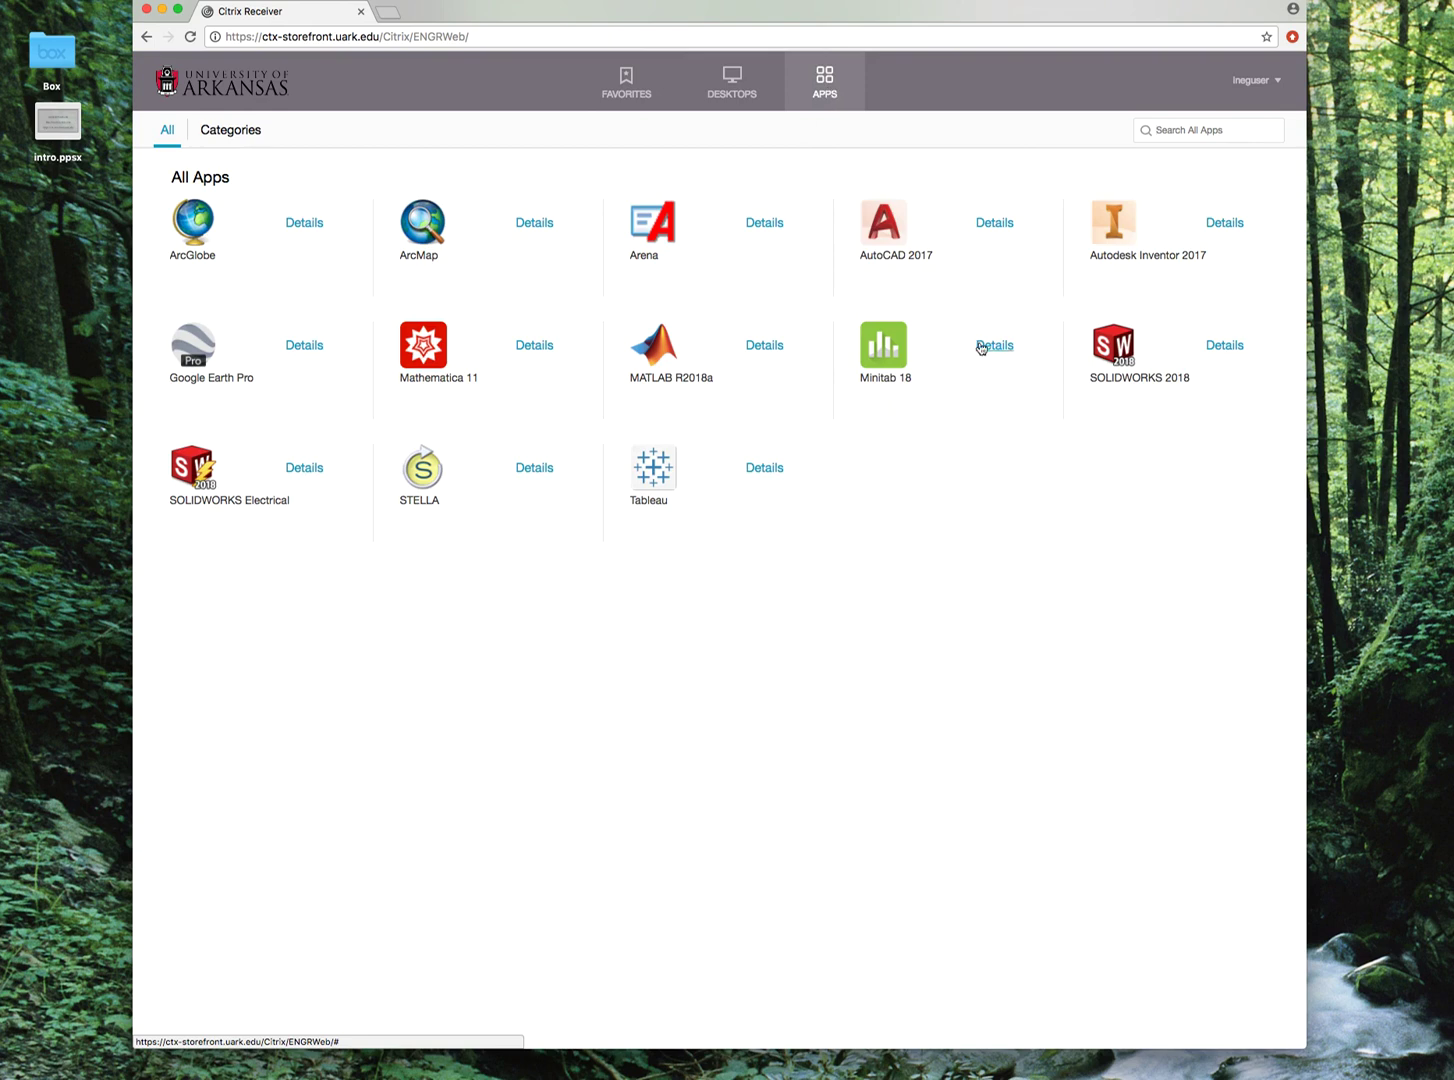
click(870, 358)
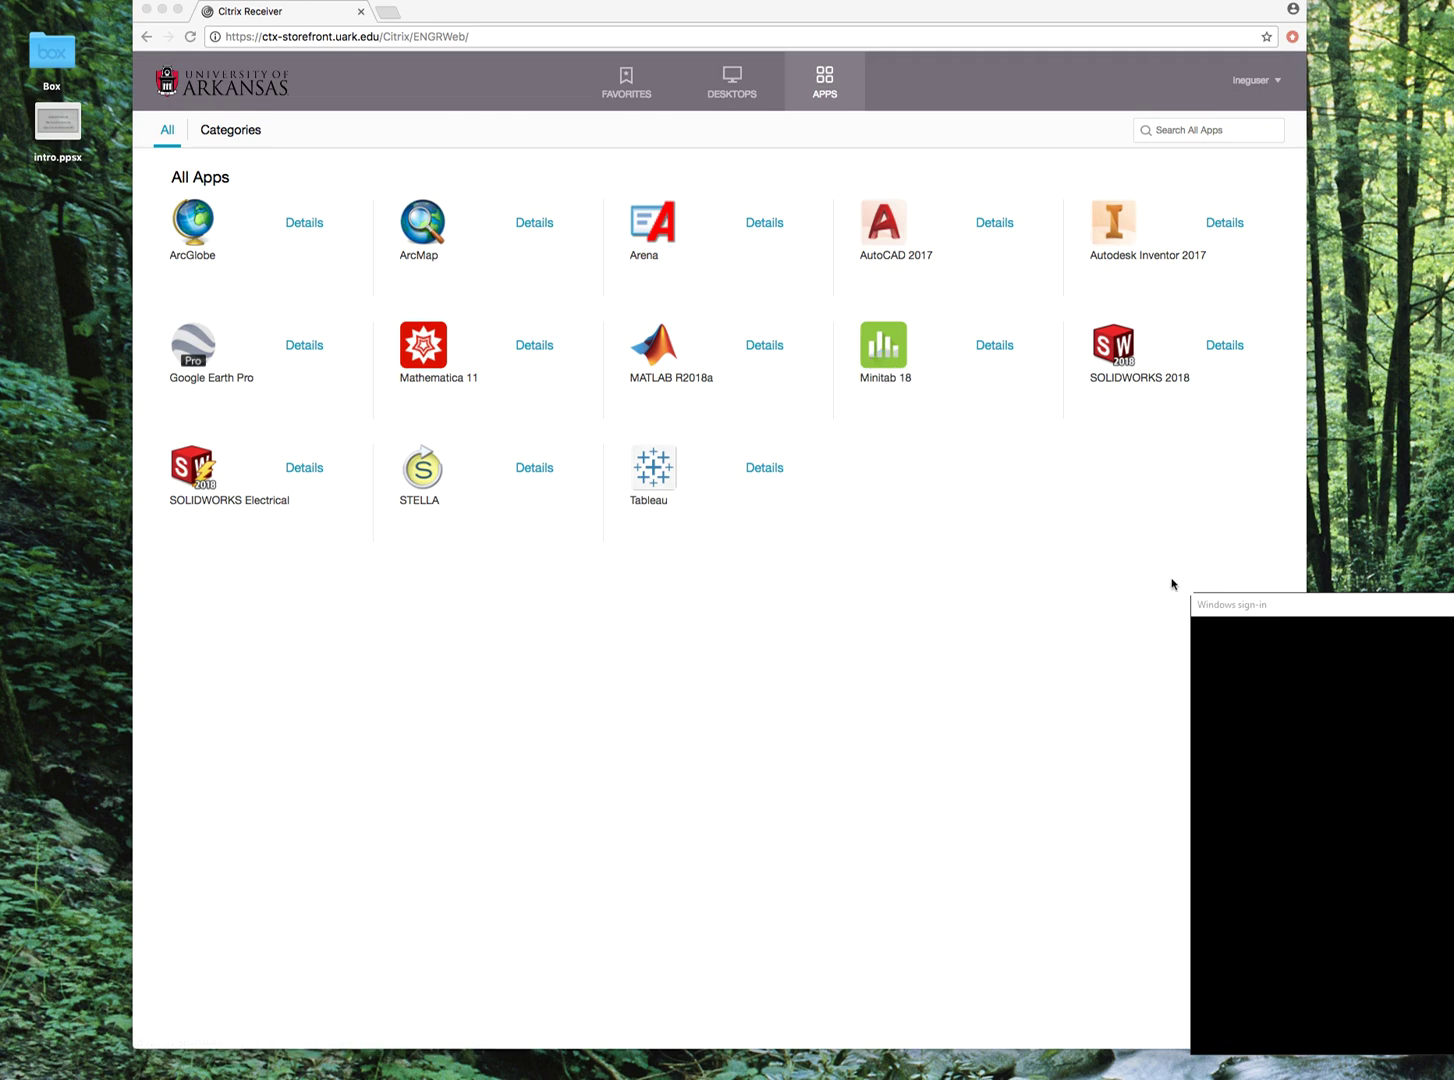
Bring the Windows sign-in window into view while Minitab 18 opens.
drag(1356, 611, 509, 337)
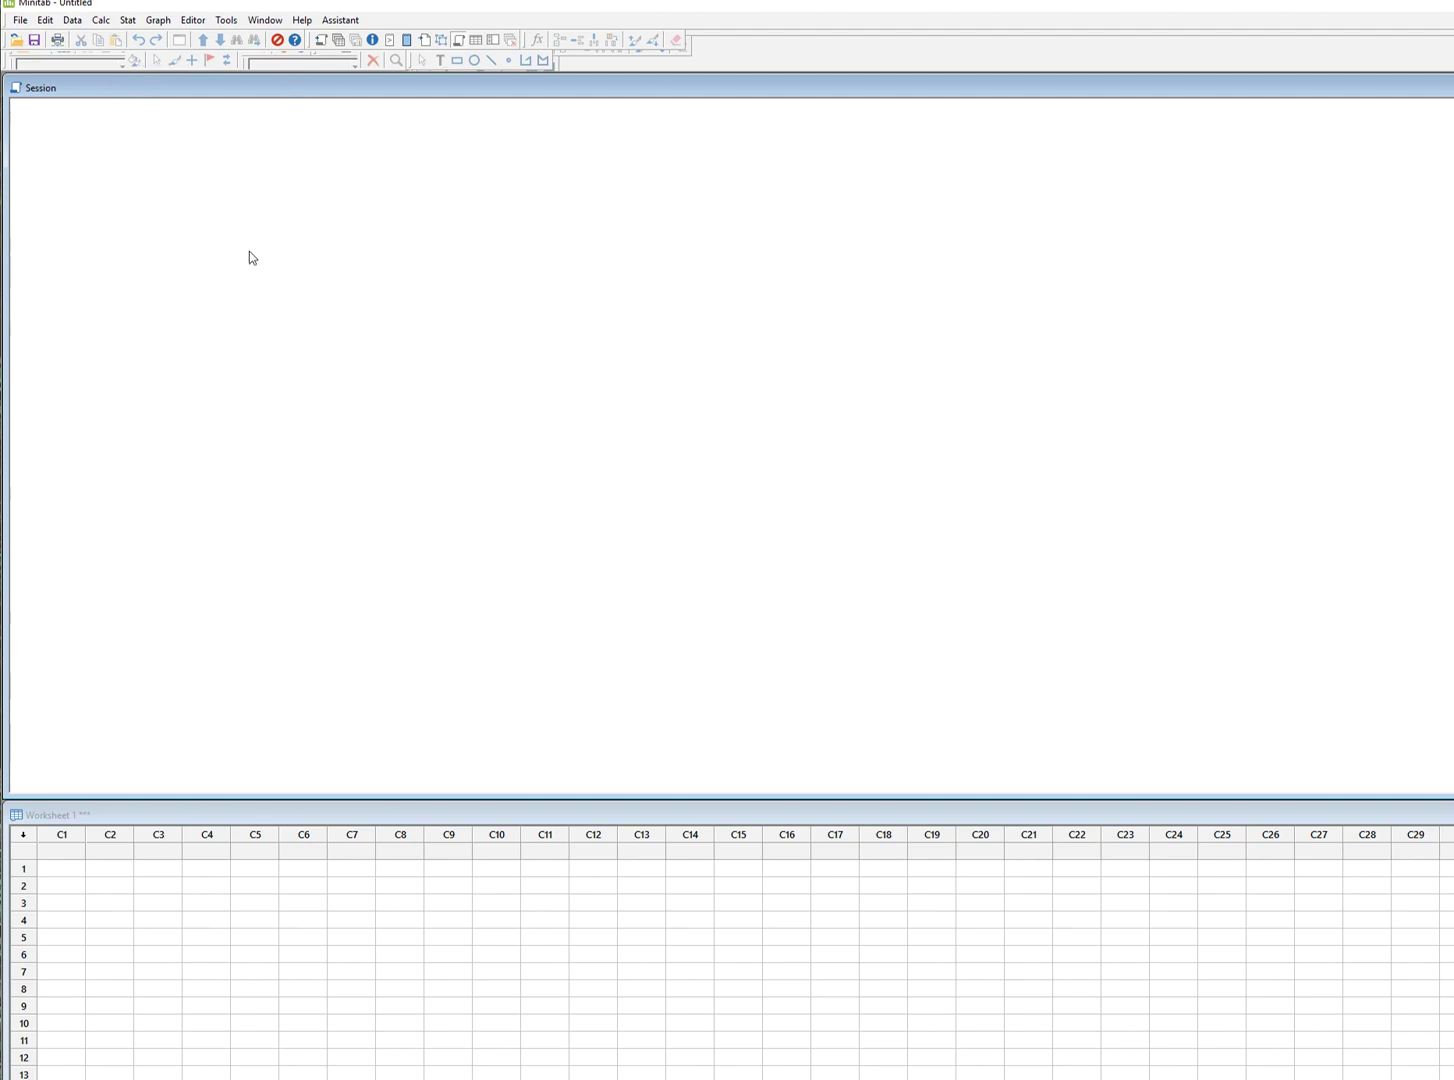
Enter 12, 7, 4, 15 down column C1.
click(75, 872)
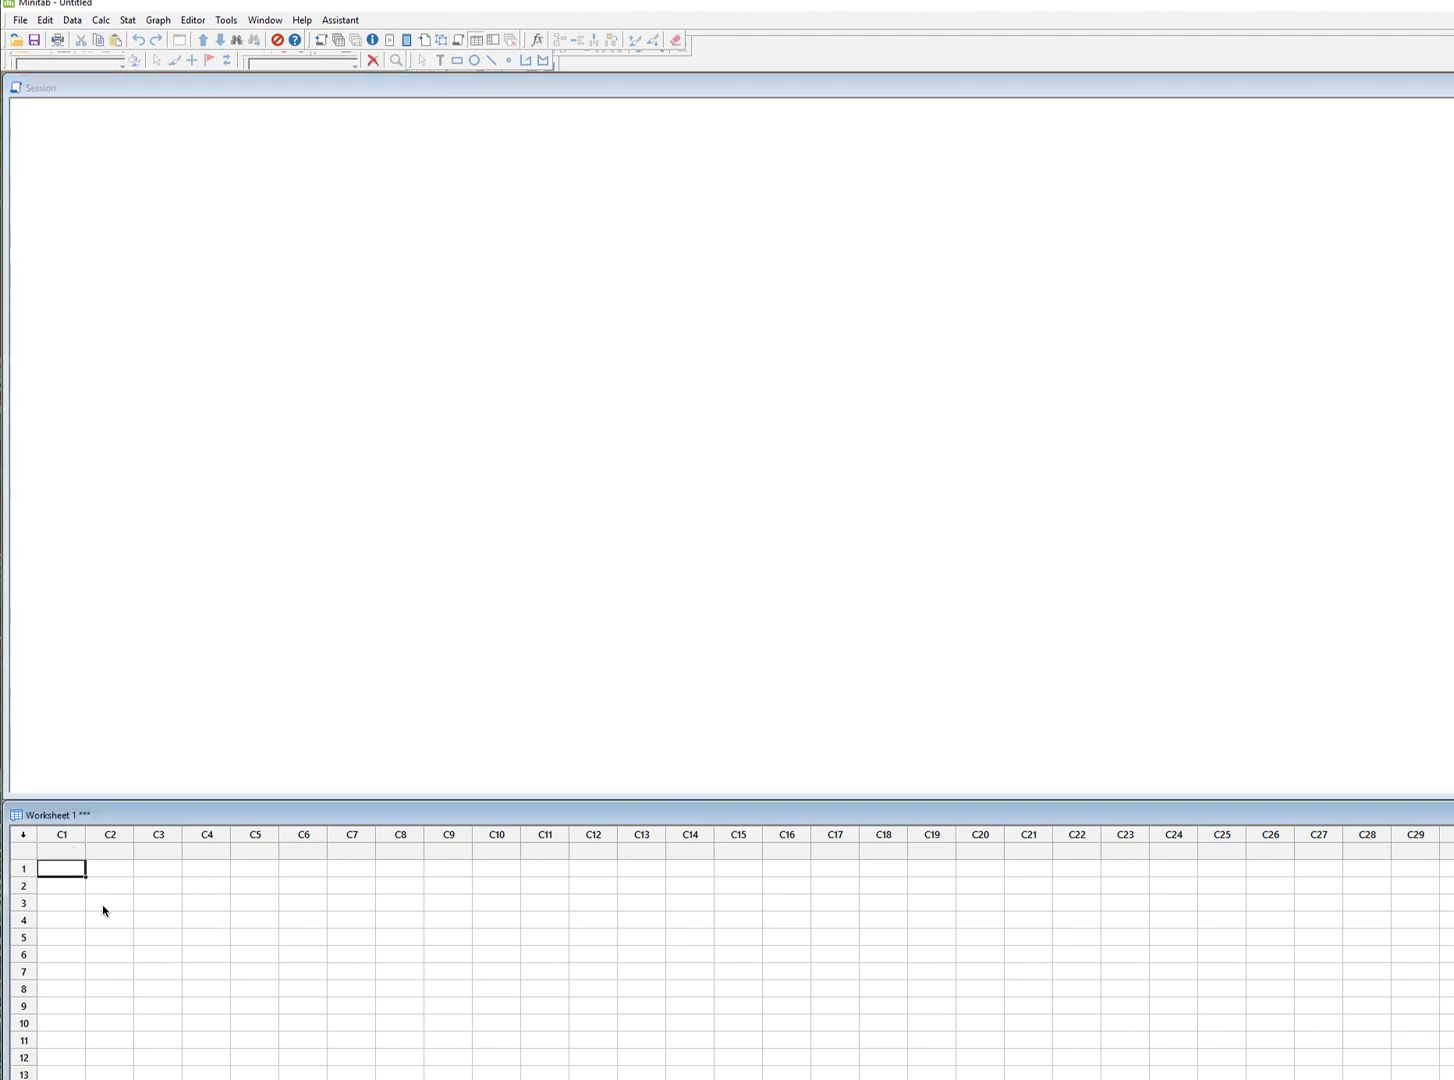
text(12)
key(Return)
text(7)
key(Return)
text(4)
key(Return)
text(15)
key(Tab)
Enter 13, 45, 2, 78 down column C2.
click(102, 904)
text(13)
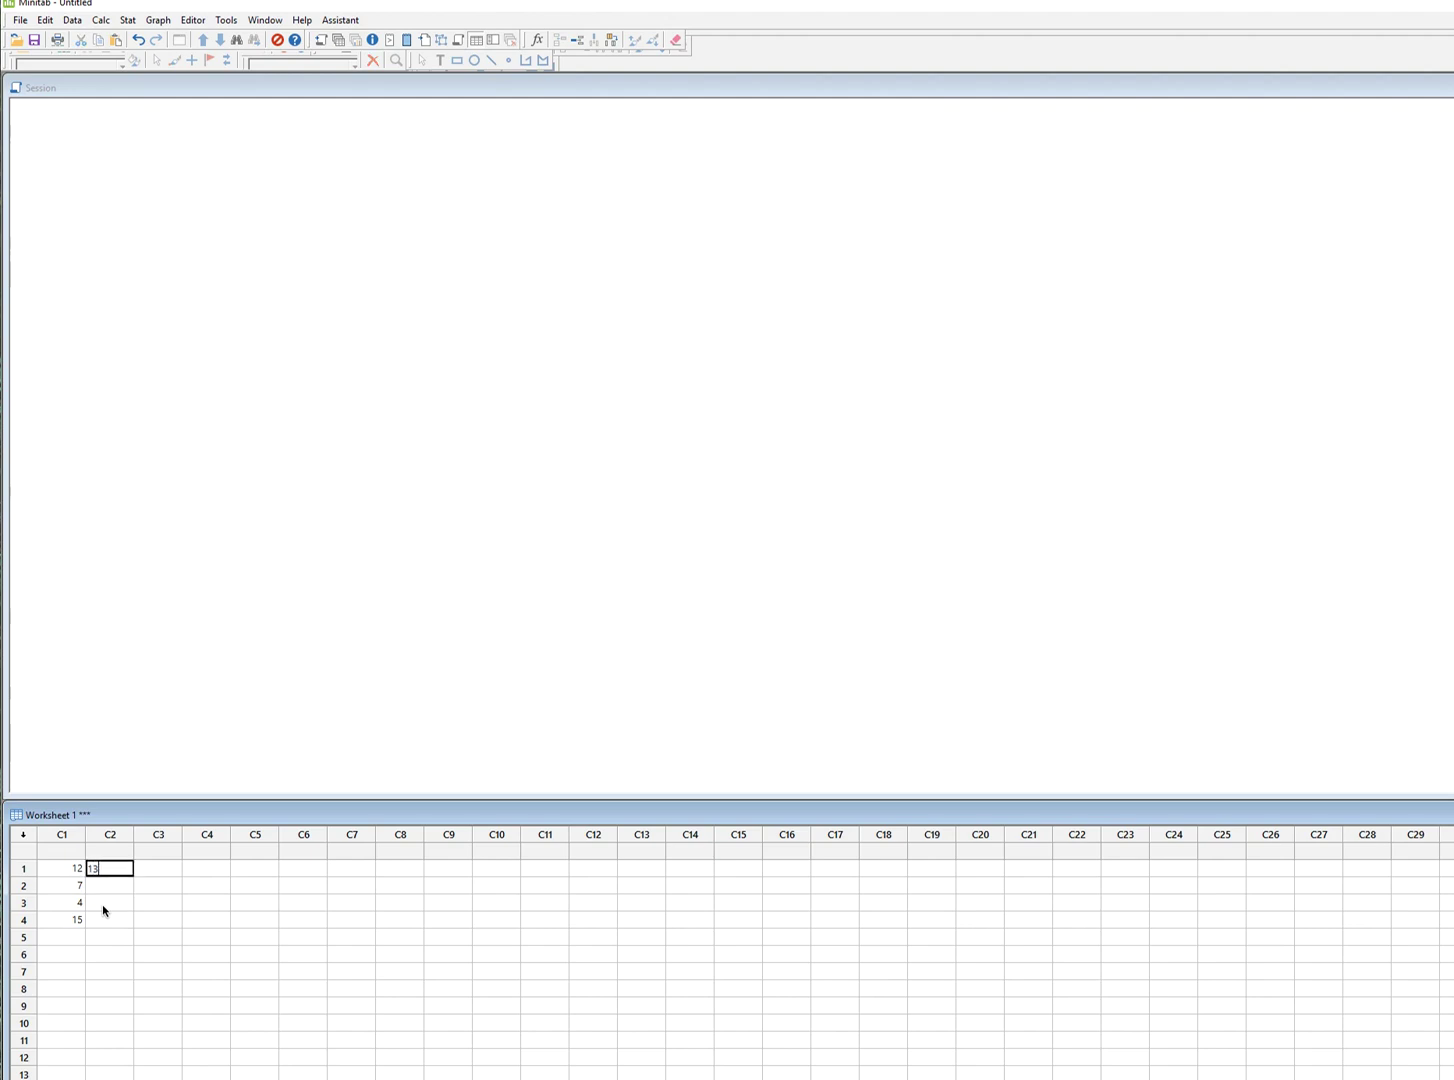
key(Return)
text(45)
key(Return)
text(2)
key(Return)
text(78)
key(Return)
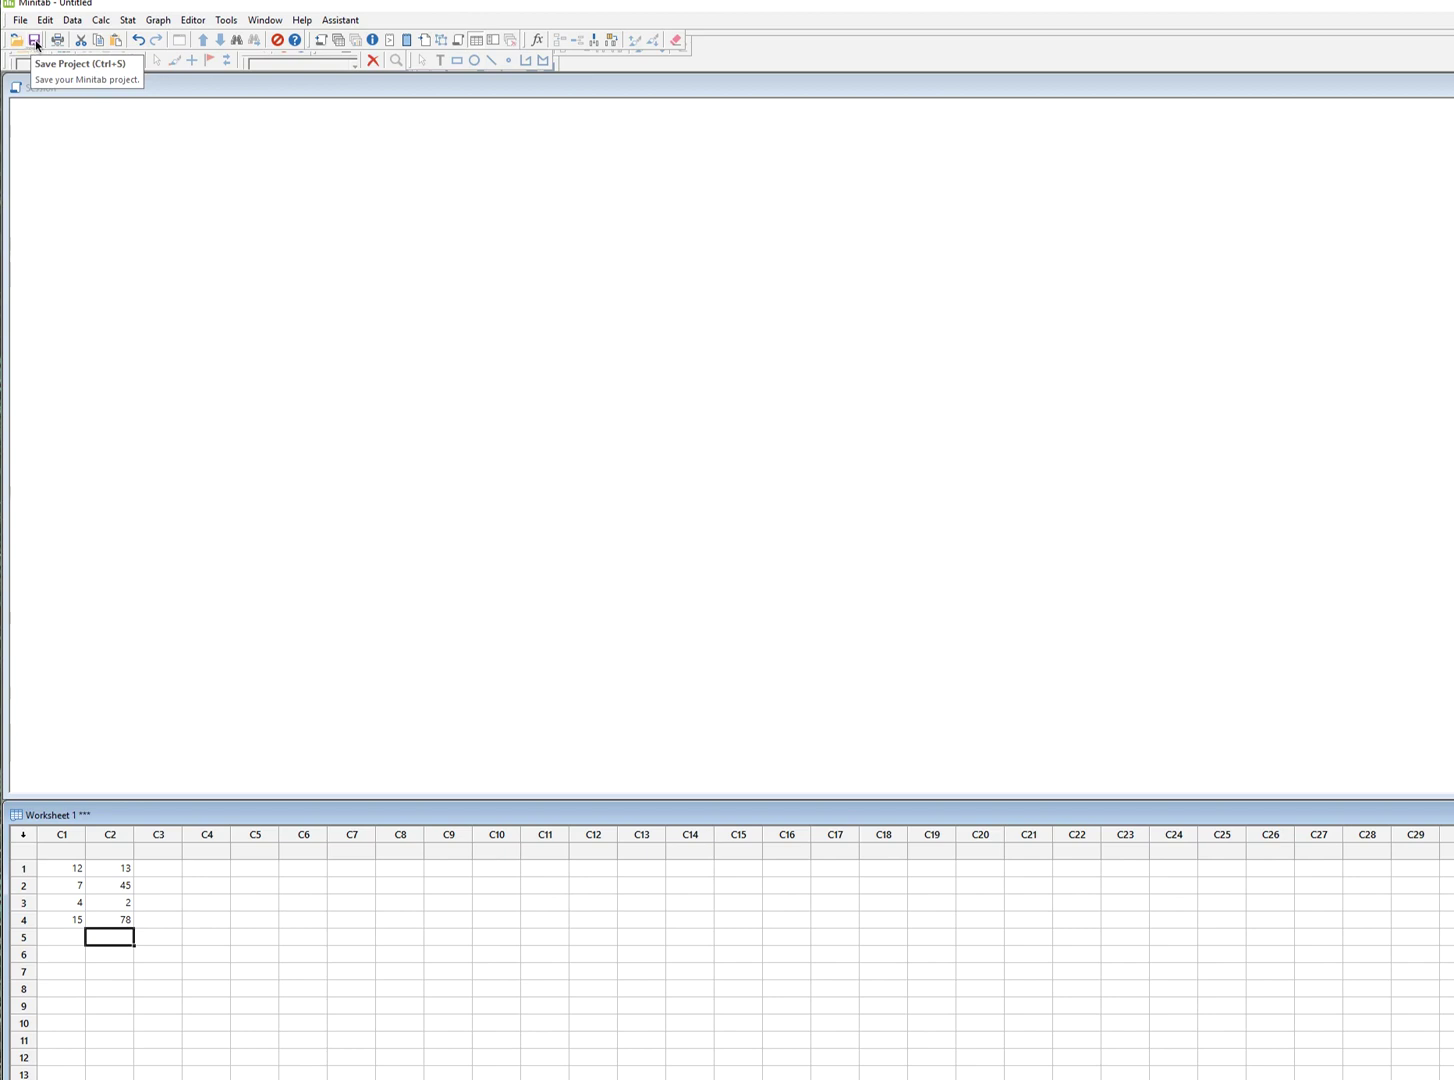
Save the project into Documents, replacing the default name Minitab with TestMinitab.
click(36, 43)
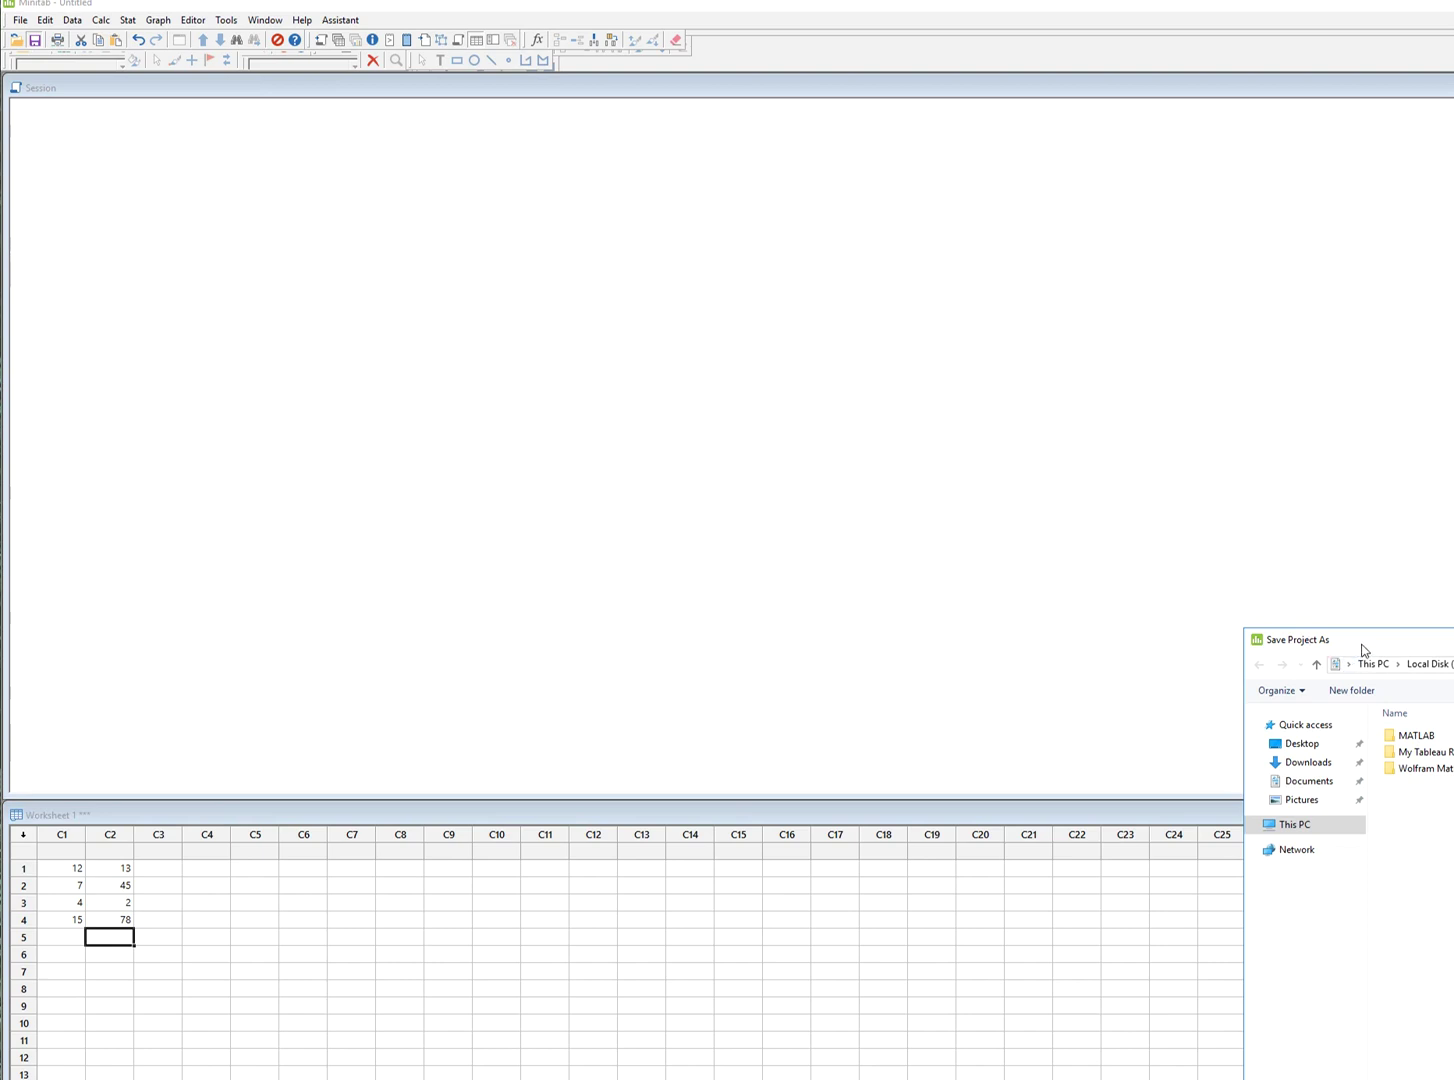
drag(1362, 648, 412, 318)
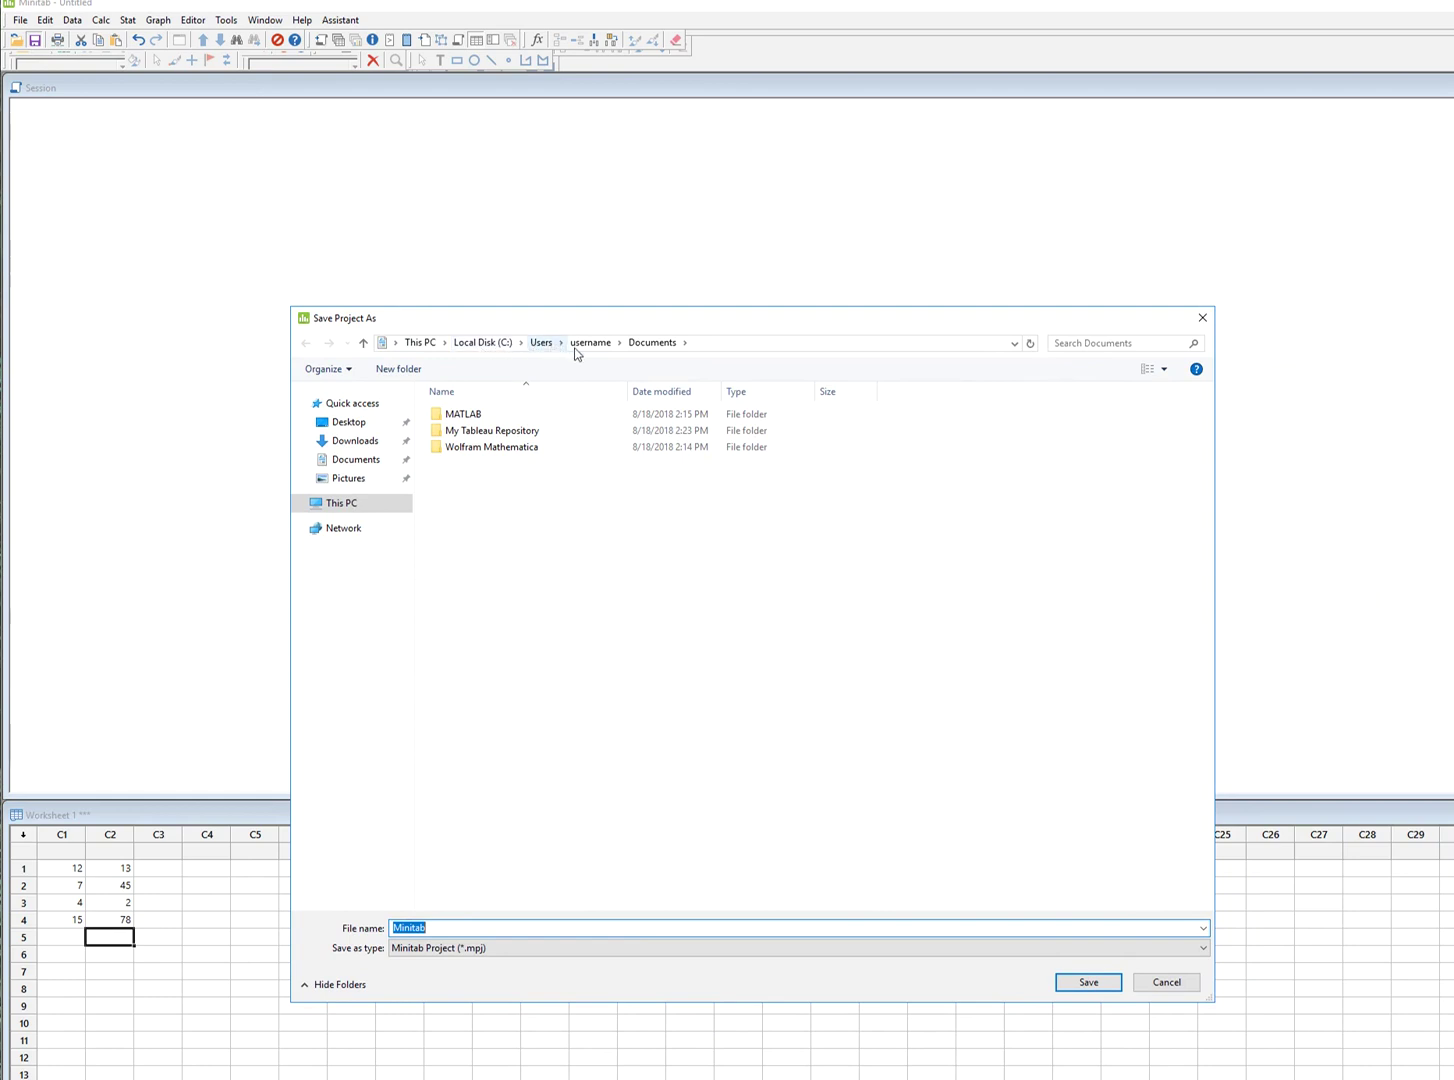
click(358, 460)
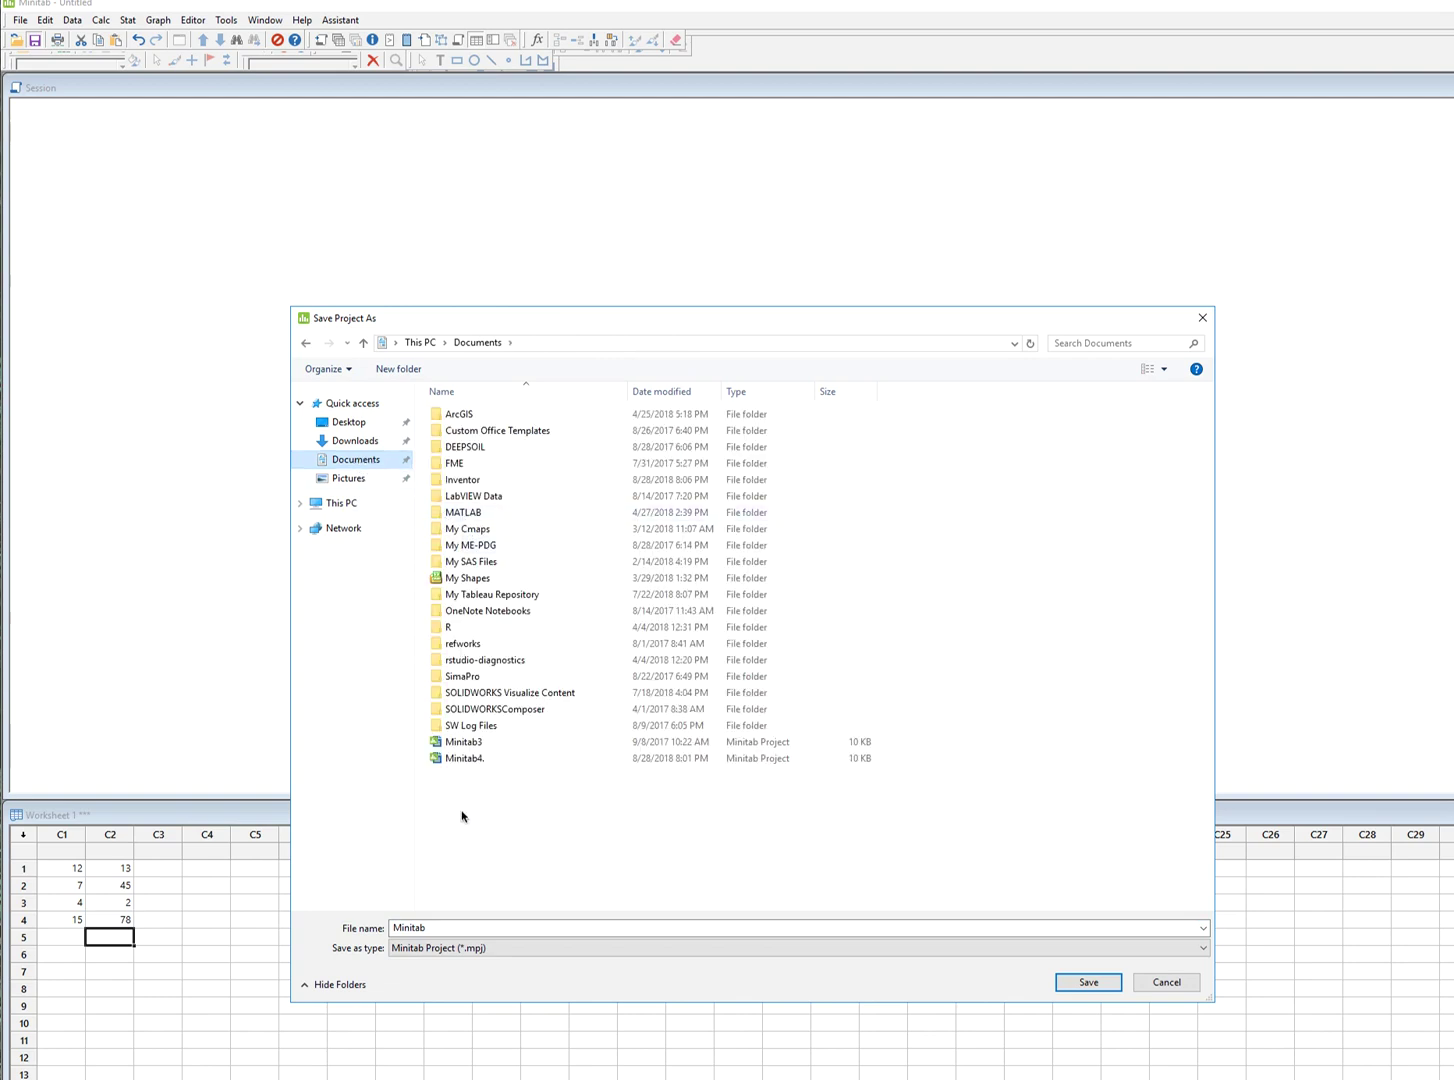
click(455, 935)
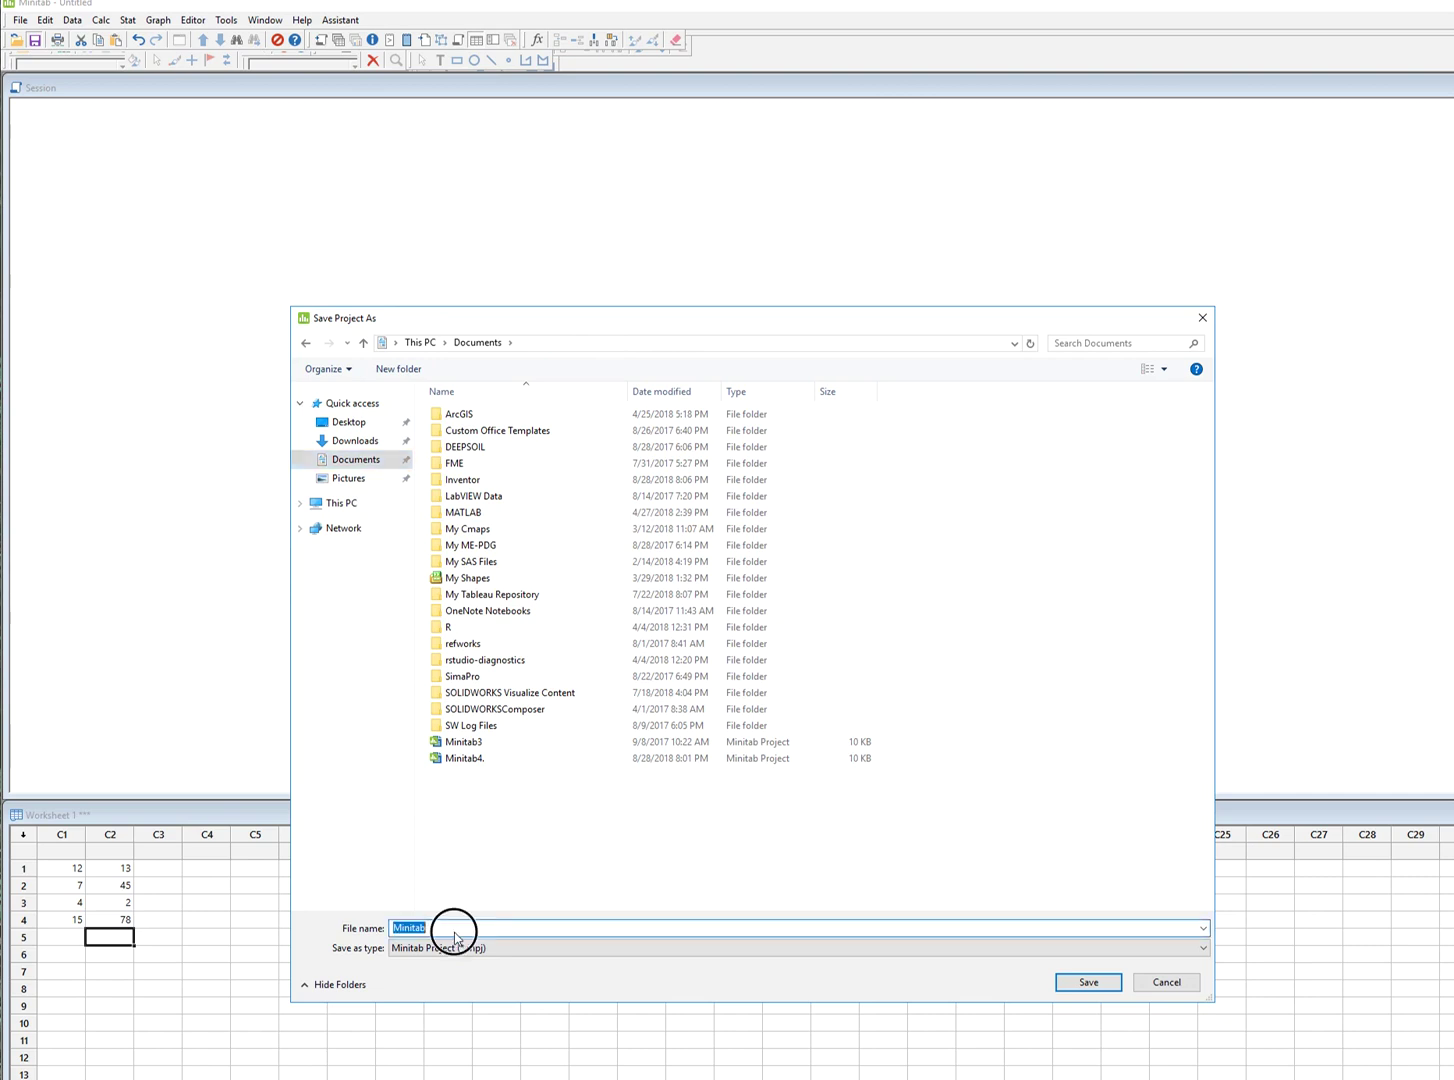
click(455, 935)
double_click(455, 930)
text(Test)
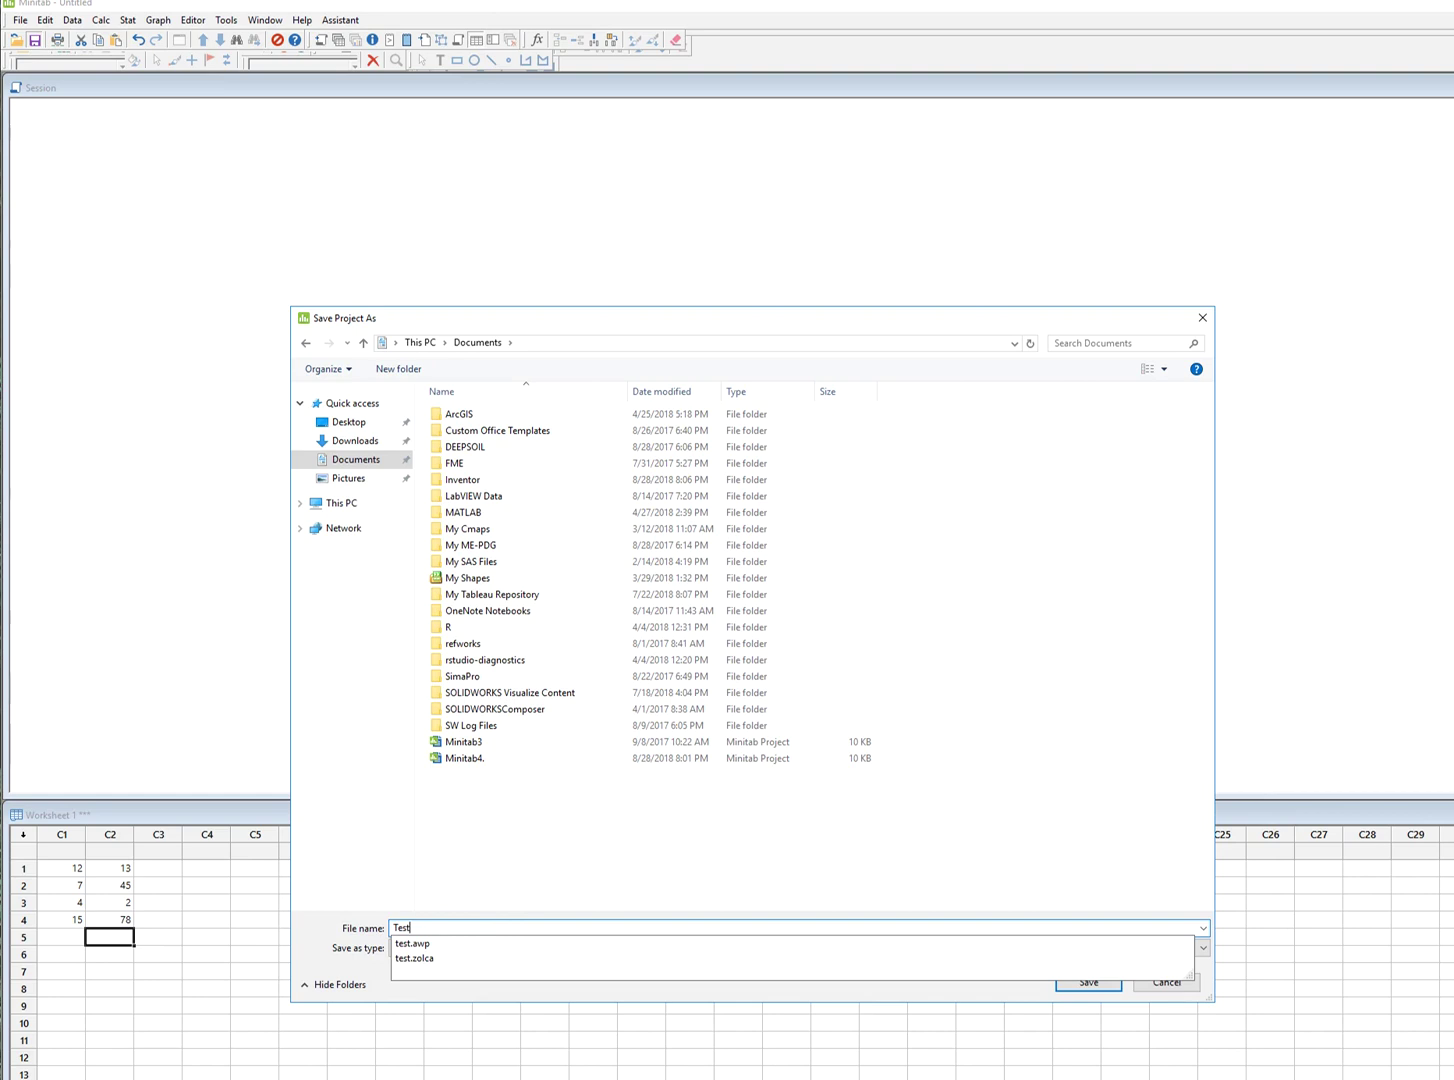
text(Minitab)
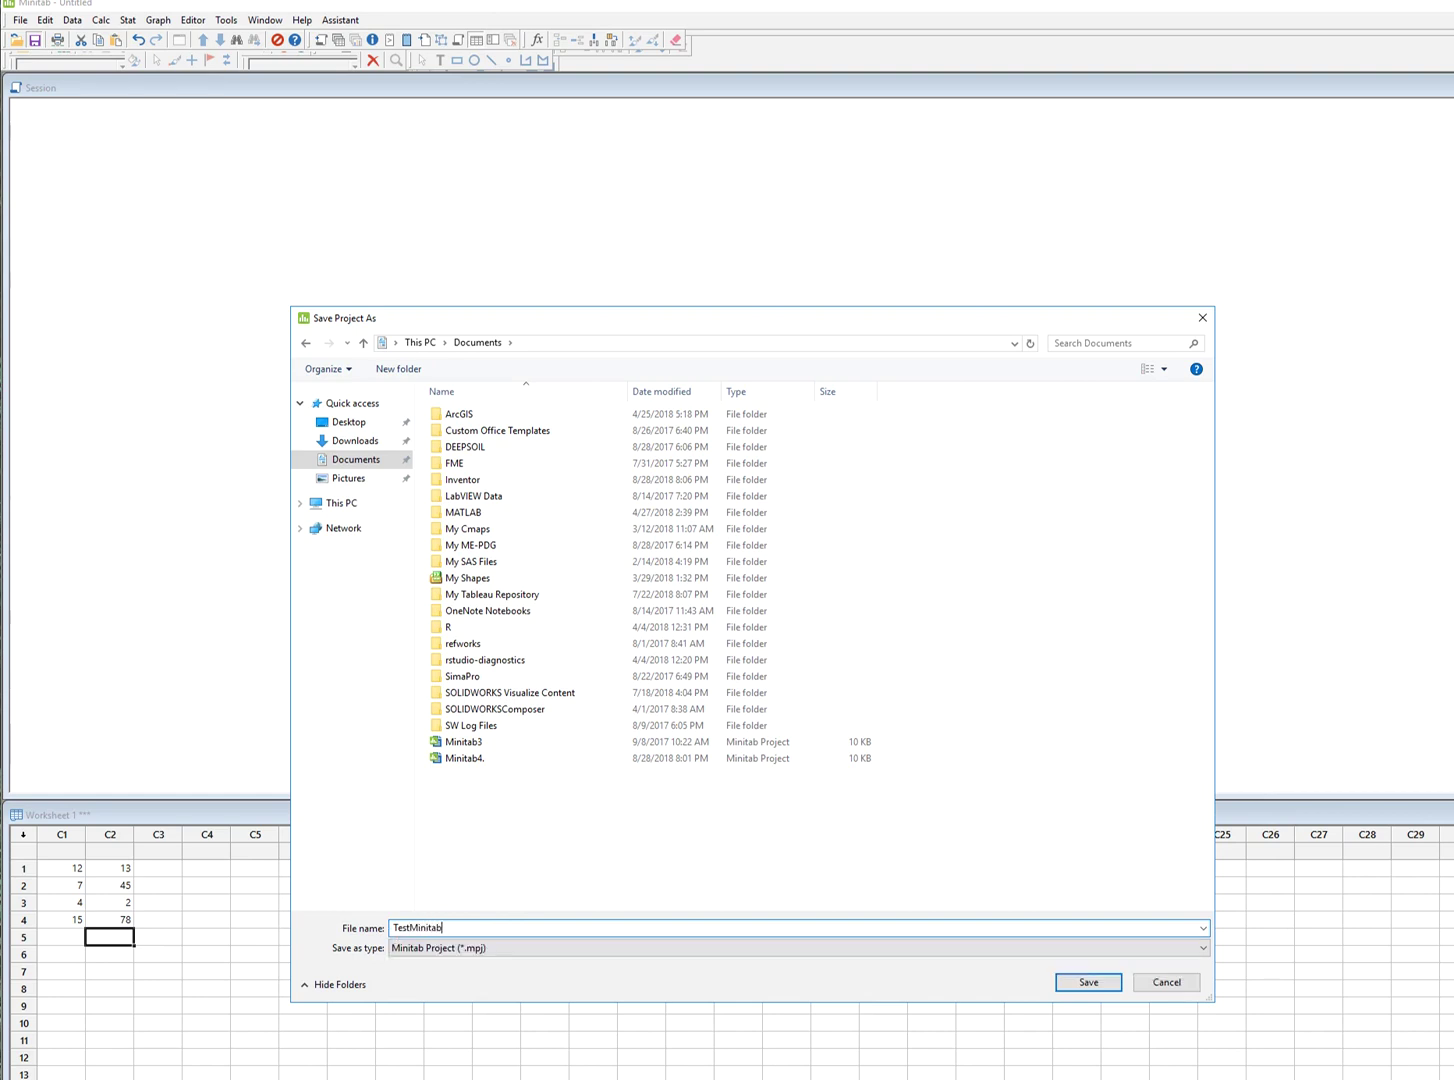
key(Return)
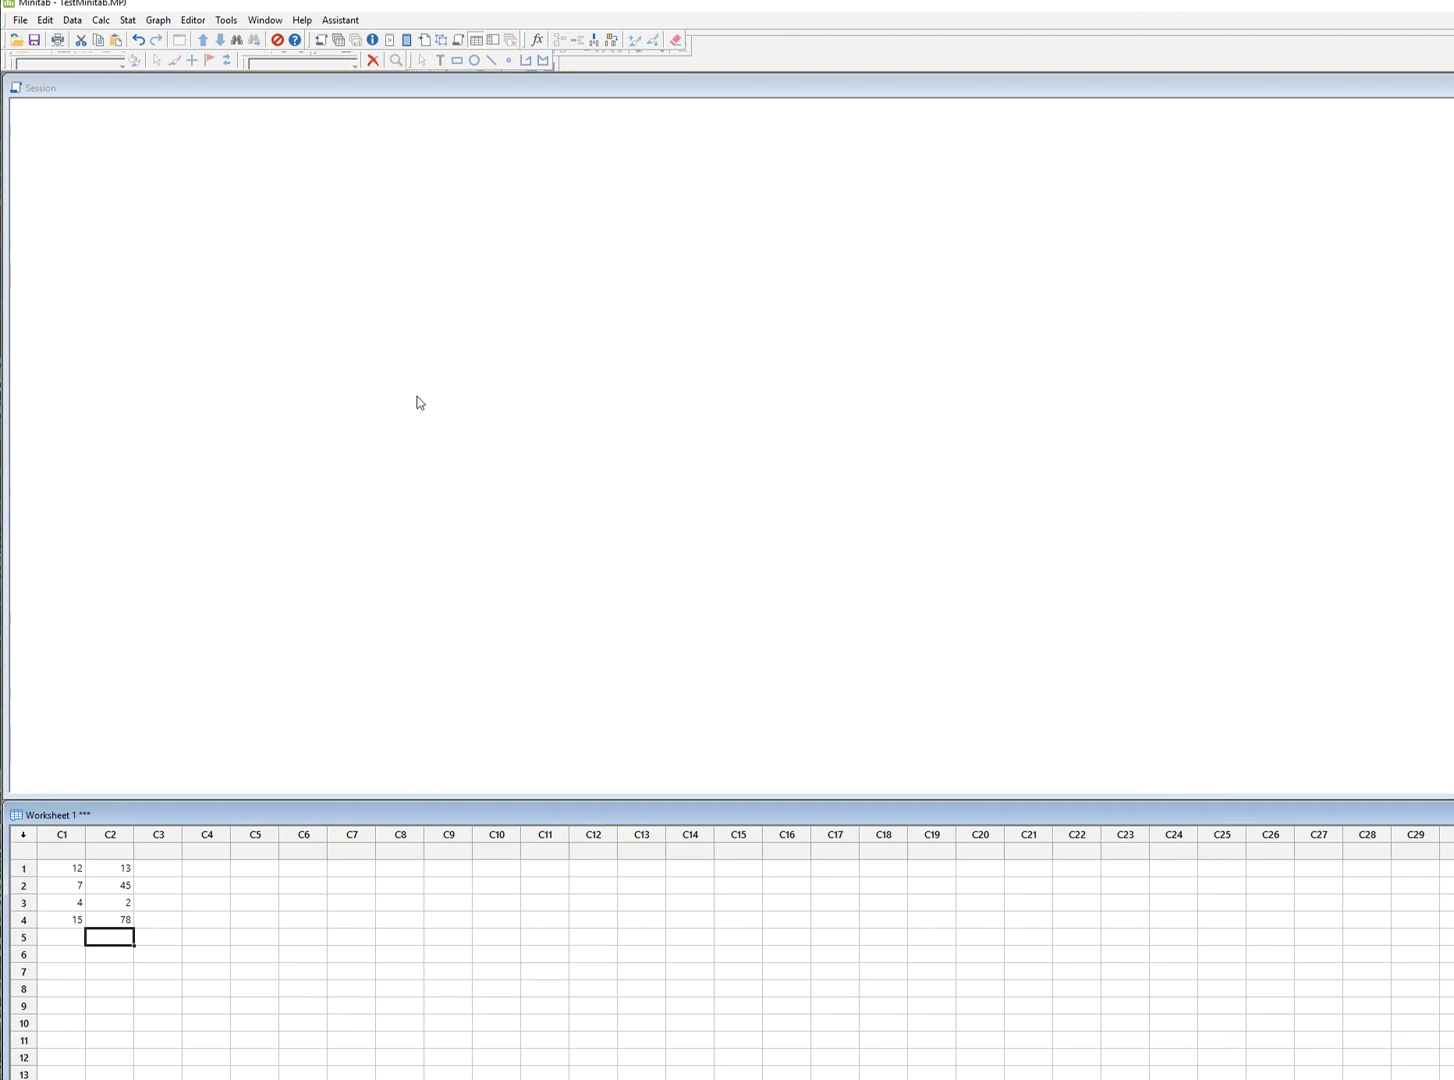
Select TestMinitab in the Open dialog but cancel, then exit Minitab via File > Exit.
click(17, 42)
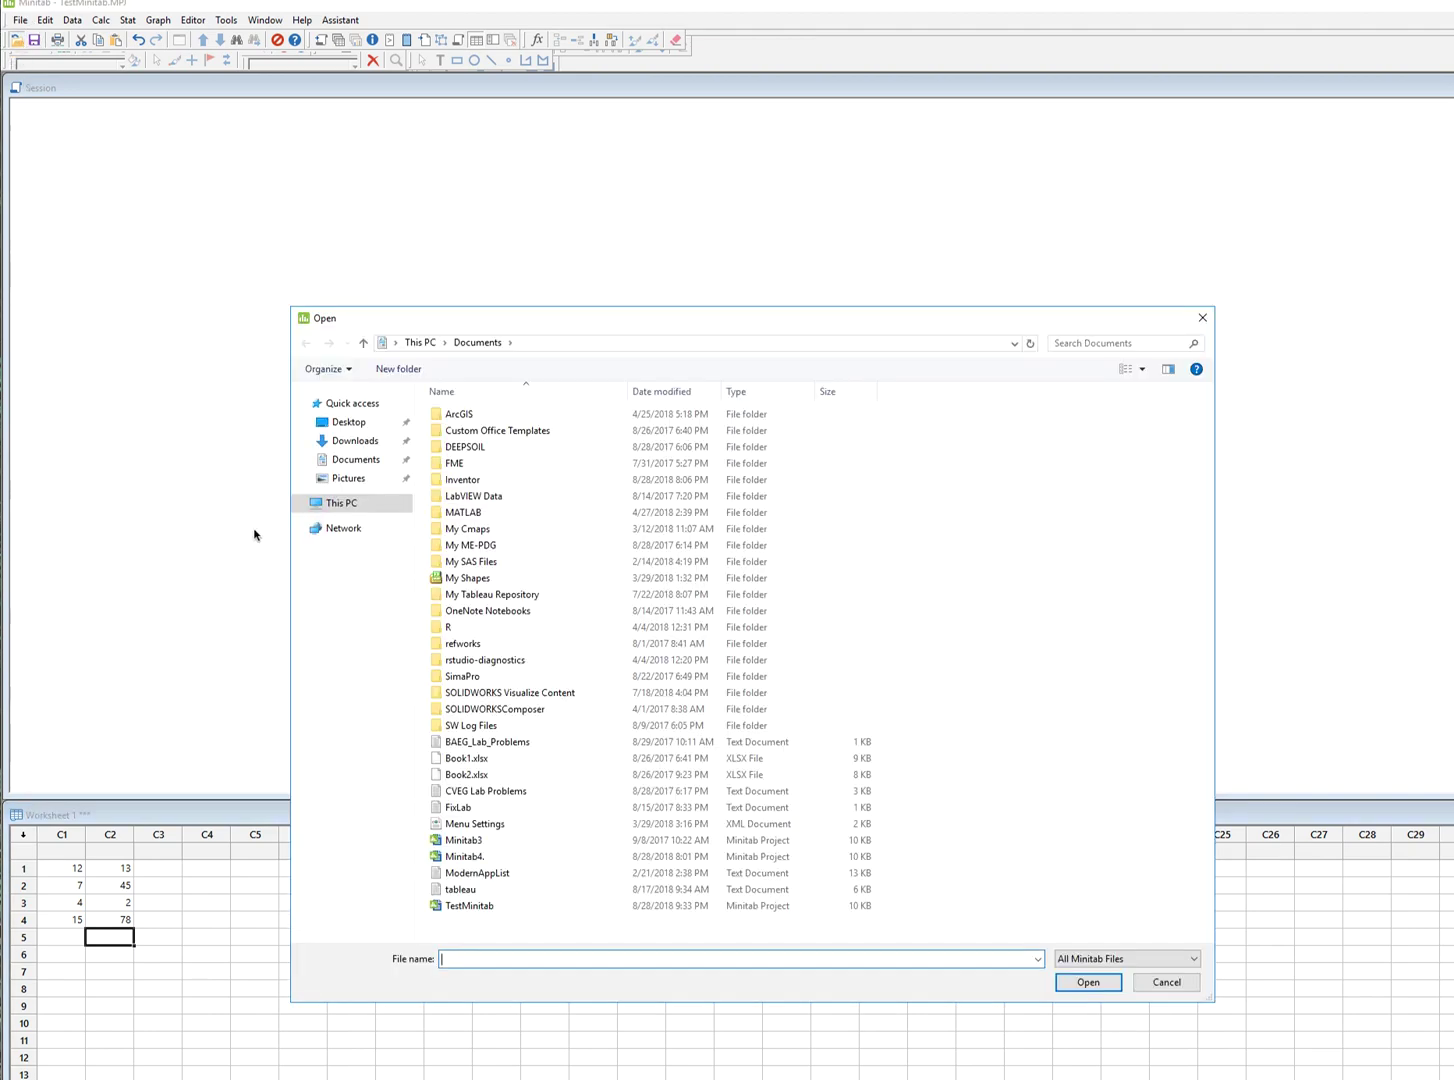
click(343, 464)
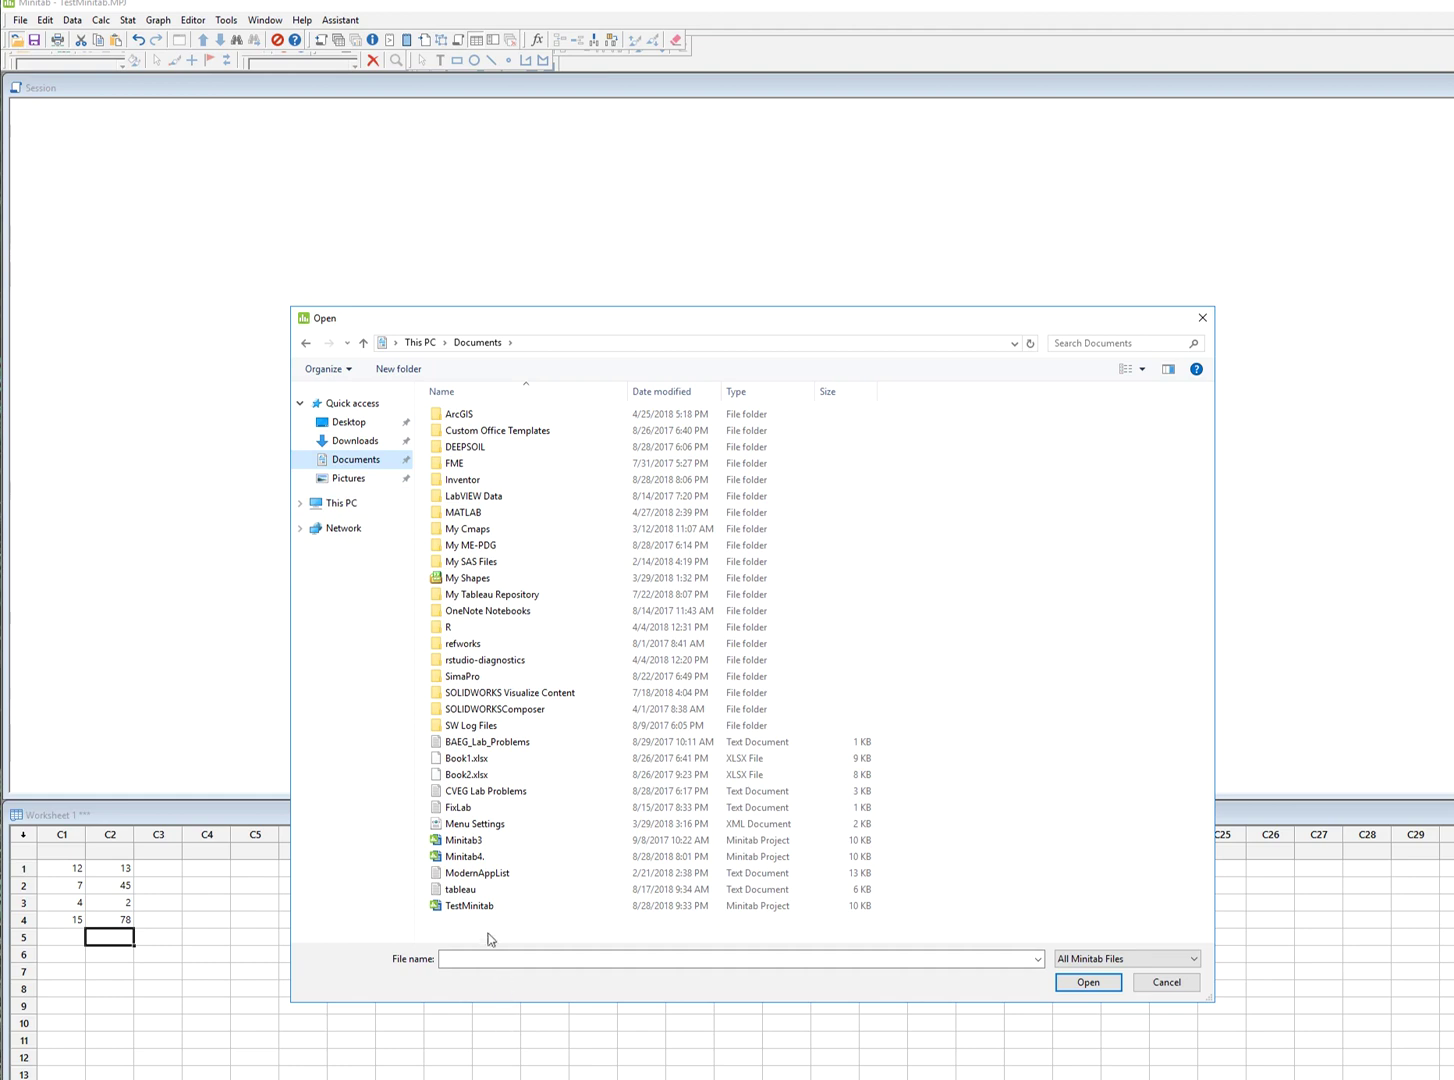
click(477, 910)
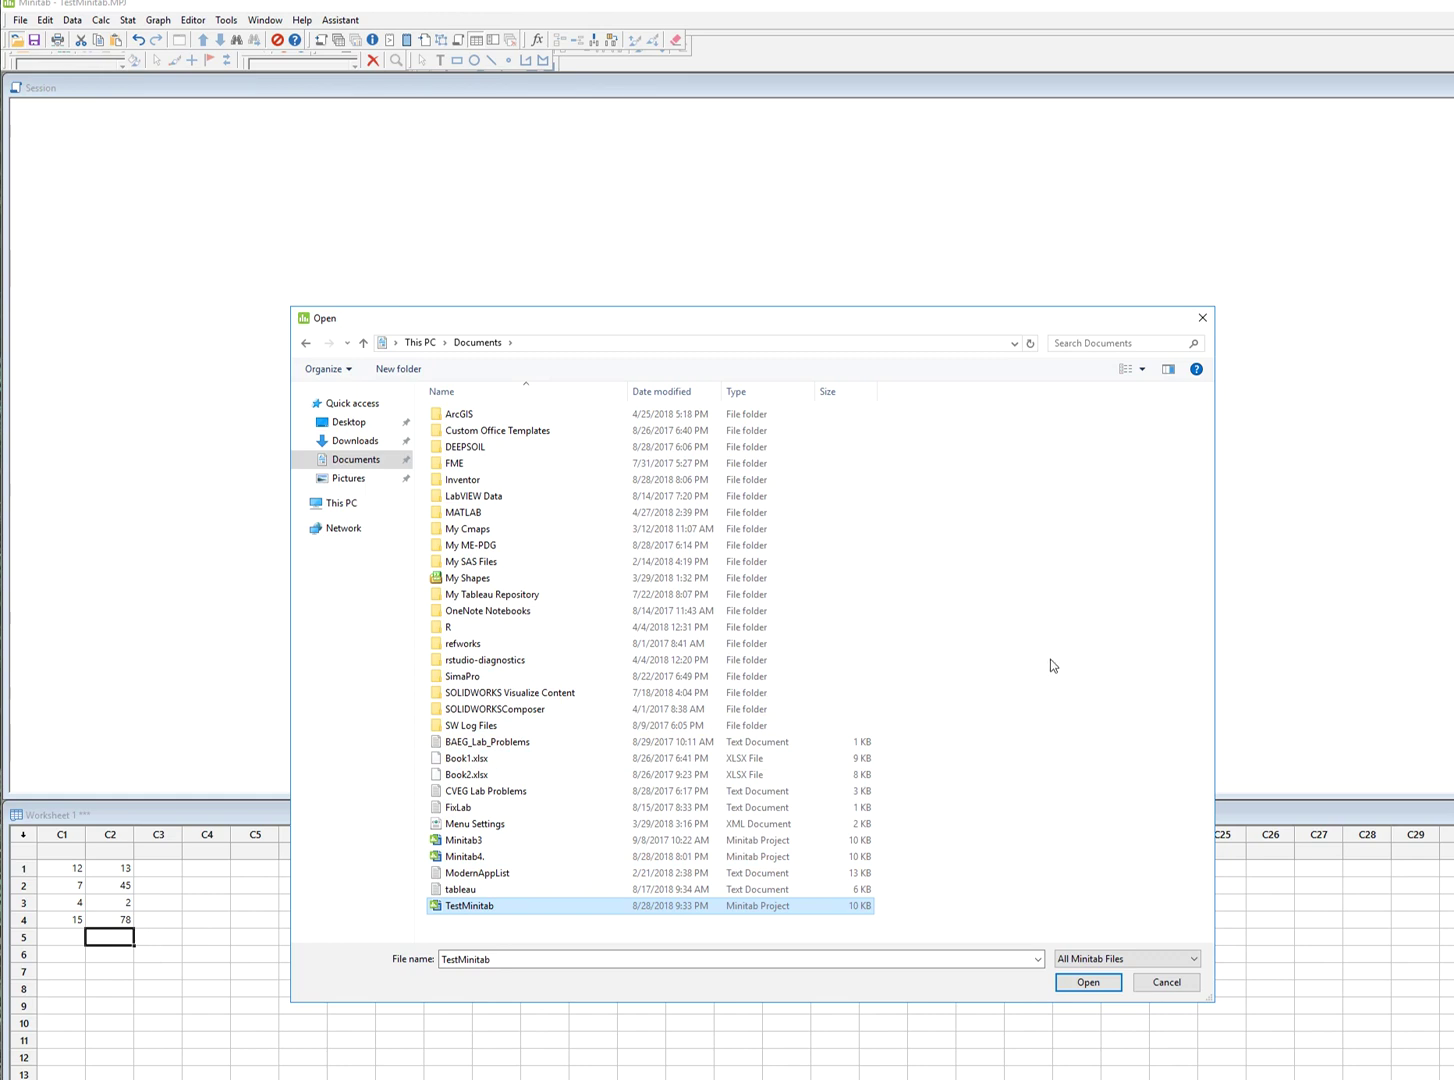
click(1200, 319)
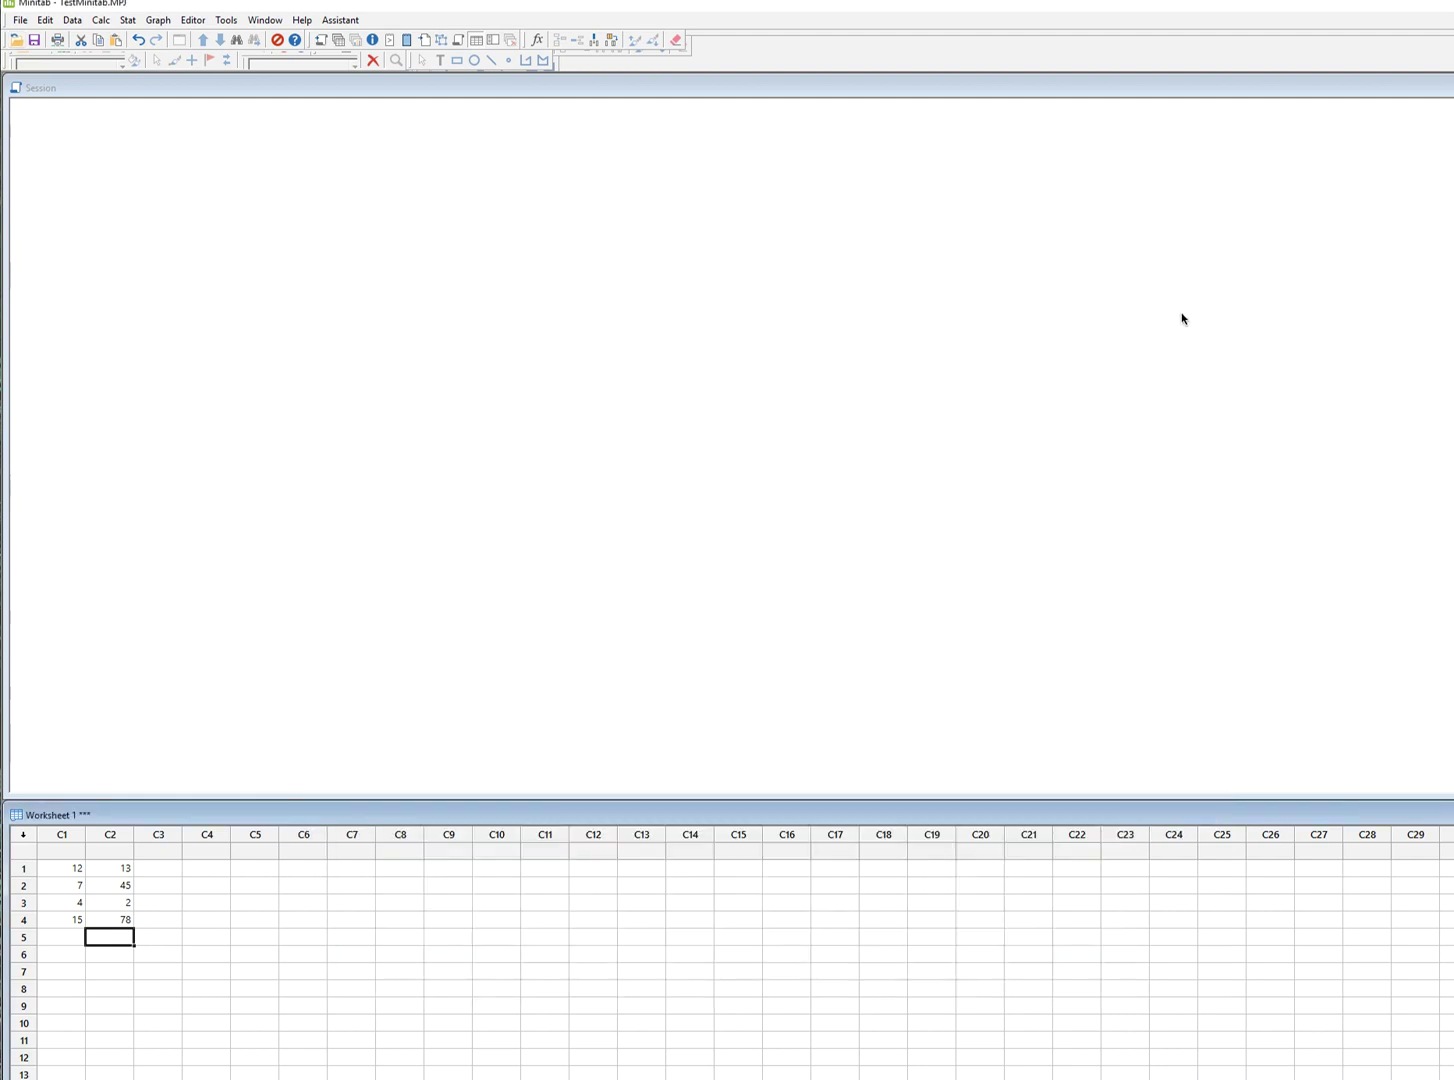
click(22, 19)
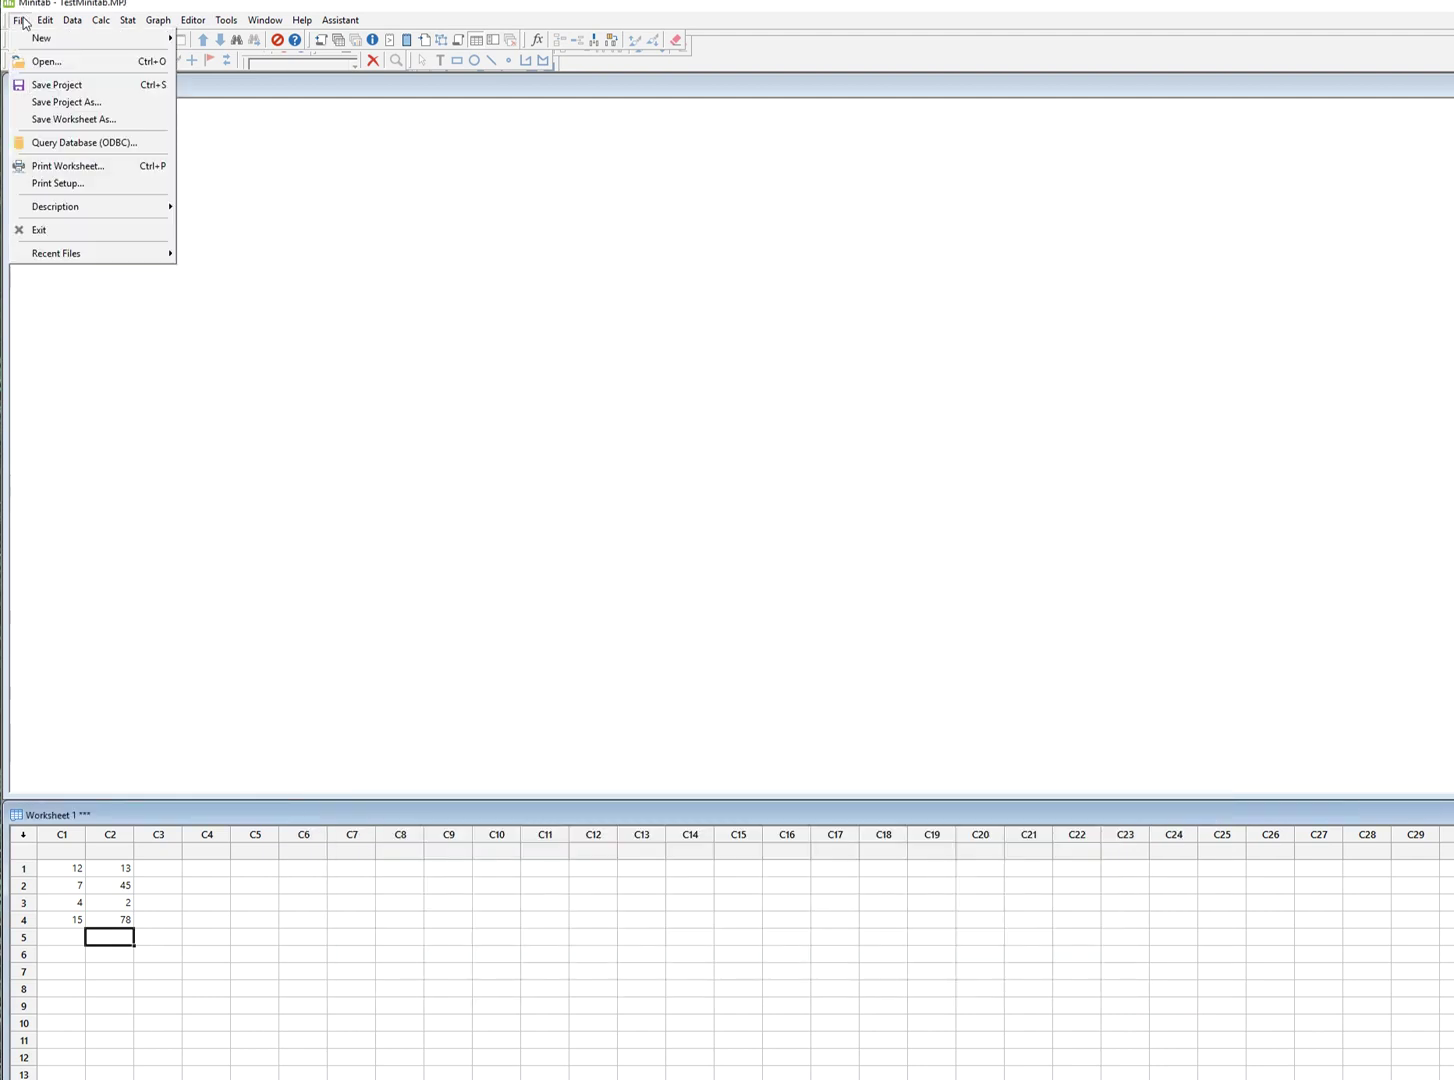
click(54, 233)
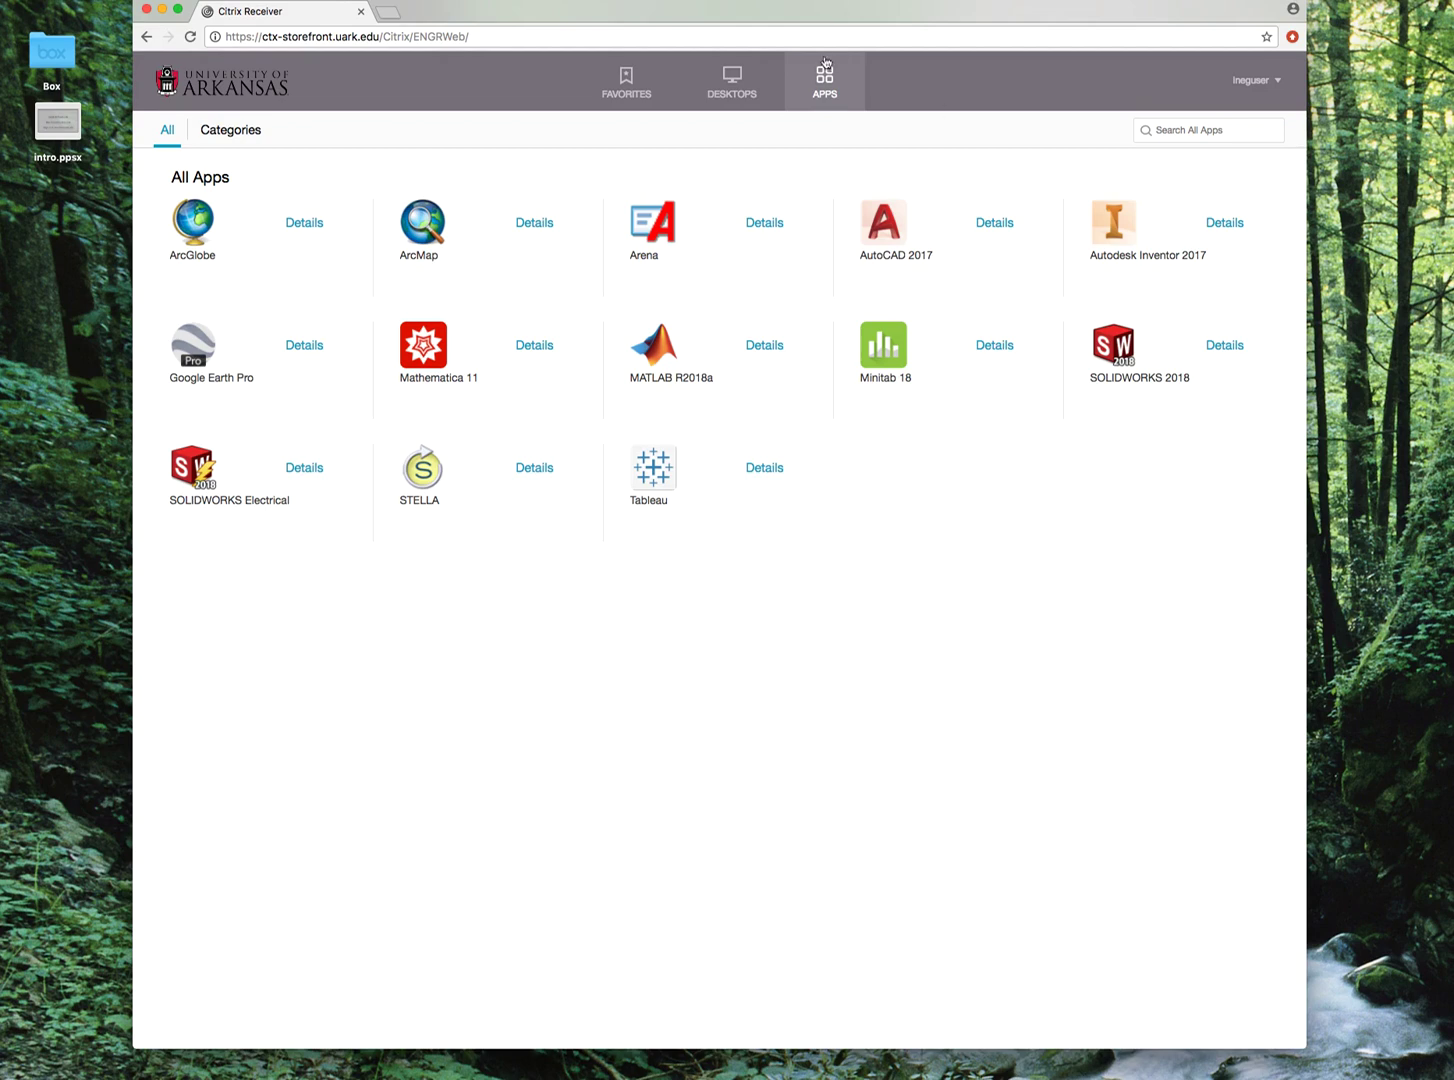
Launch the 3D Graphics Lab desktop from the Desktops list and move its window over the browser.
click(729, 93)
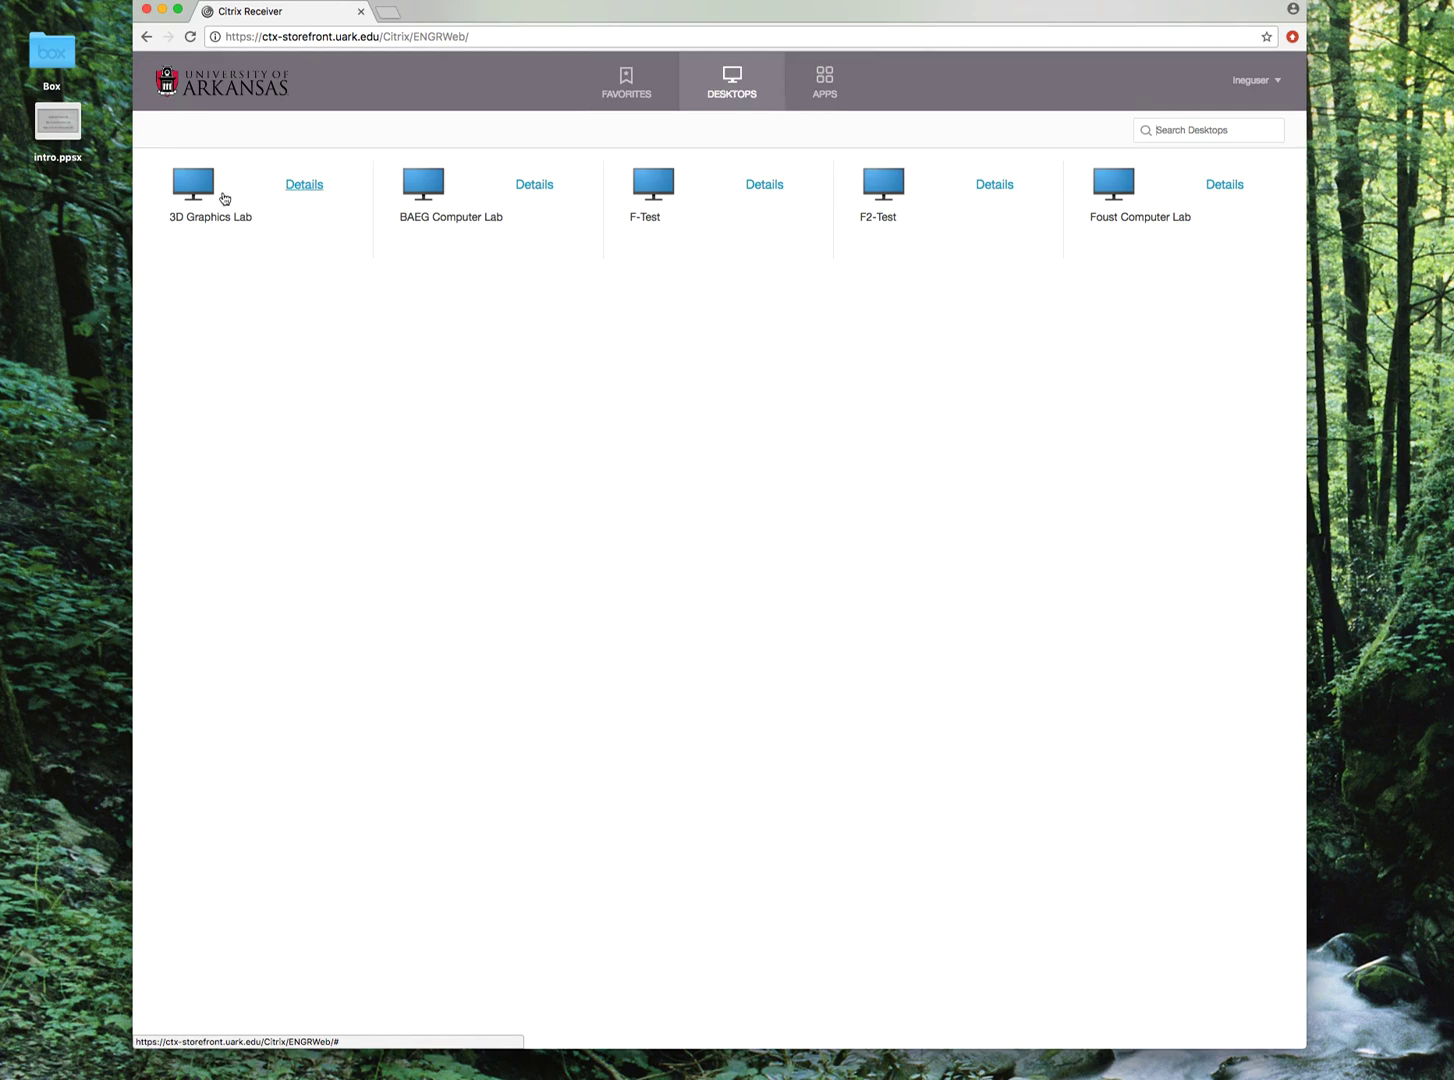
click(186, 183)
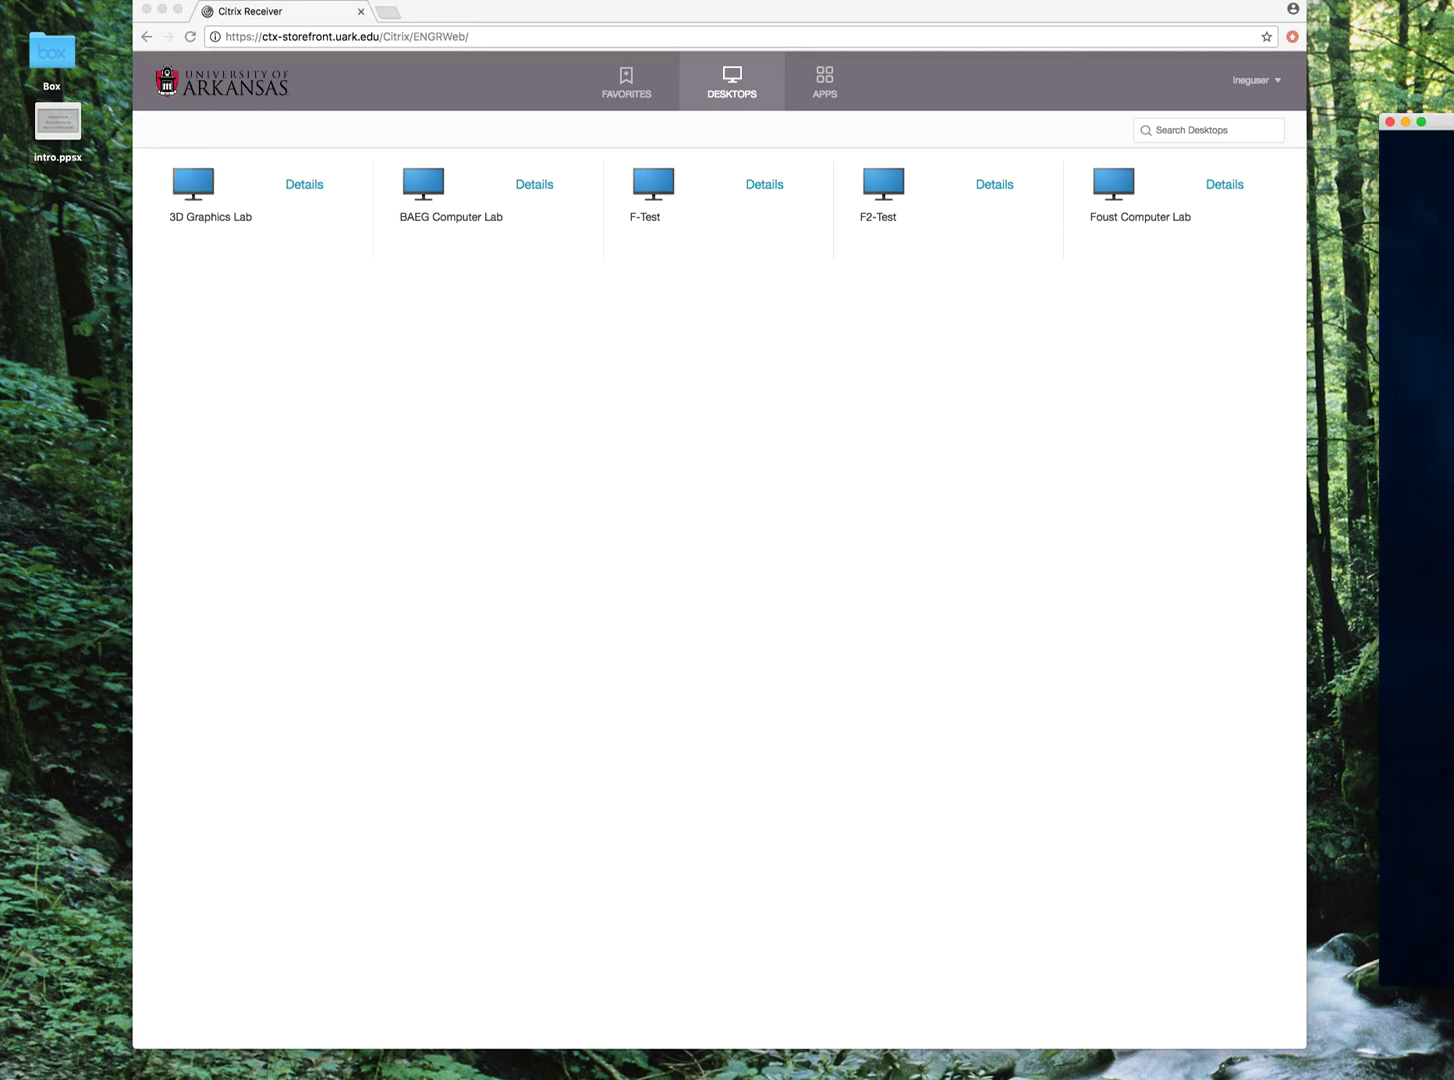
drag(1440, 121, 891, 85)
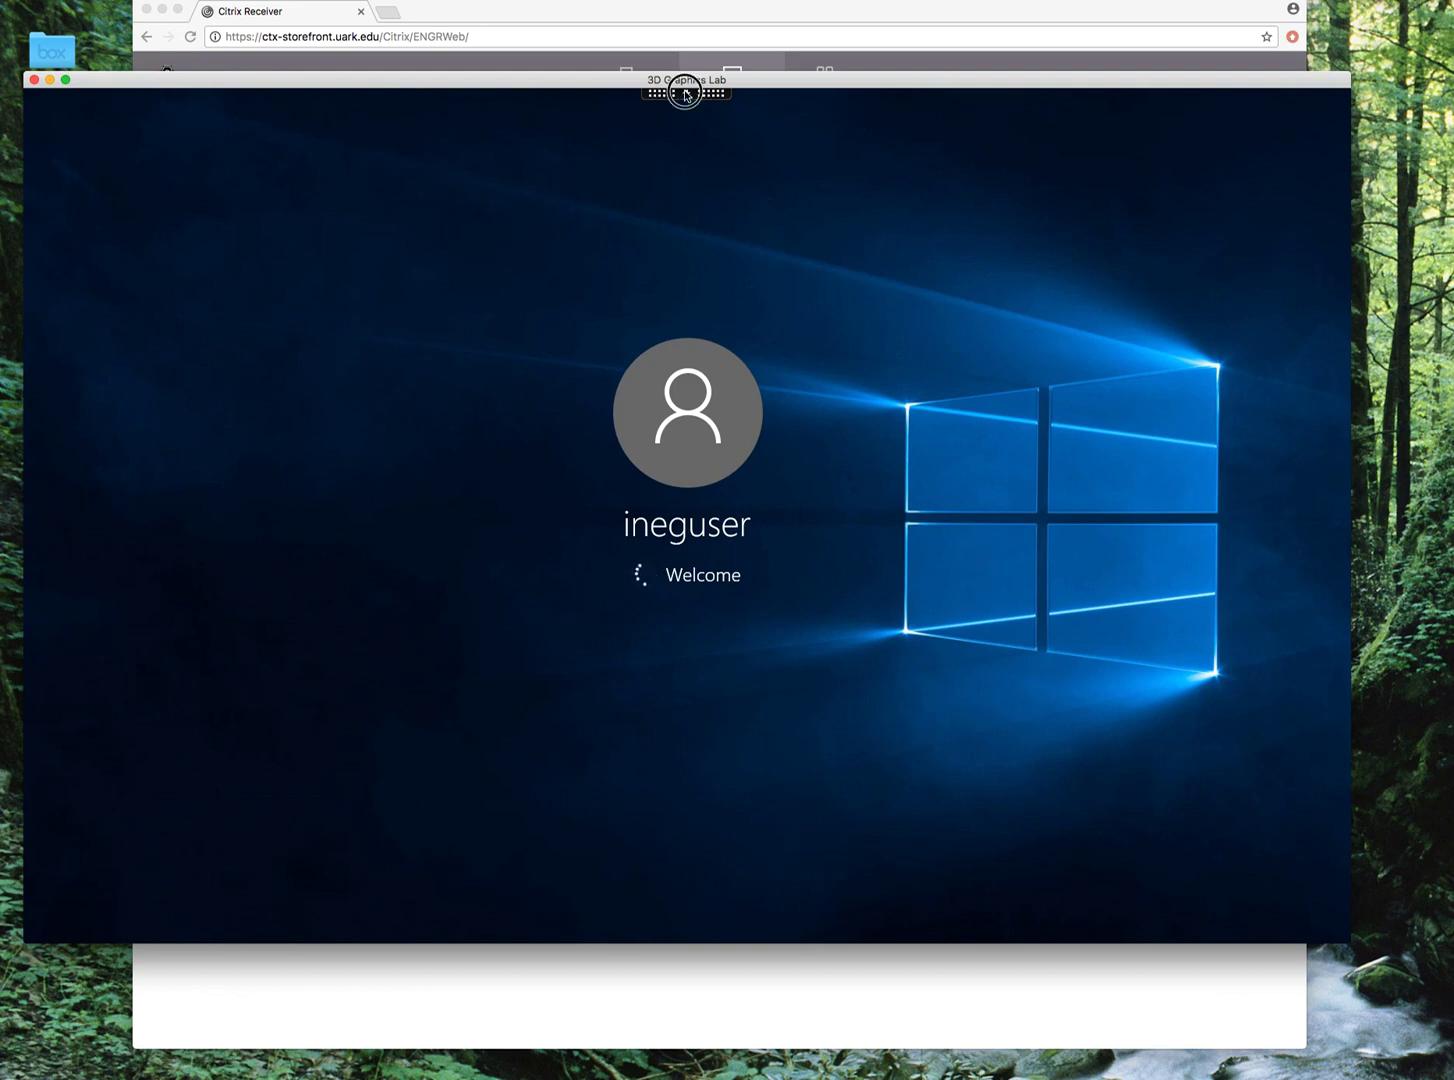
Expand and collapse the Citrix session toolbar while the lab desktop finishes signing in.
click(686, 92)
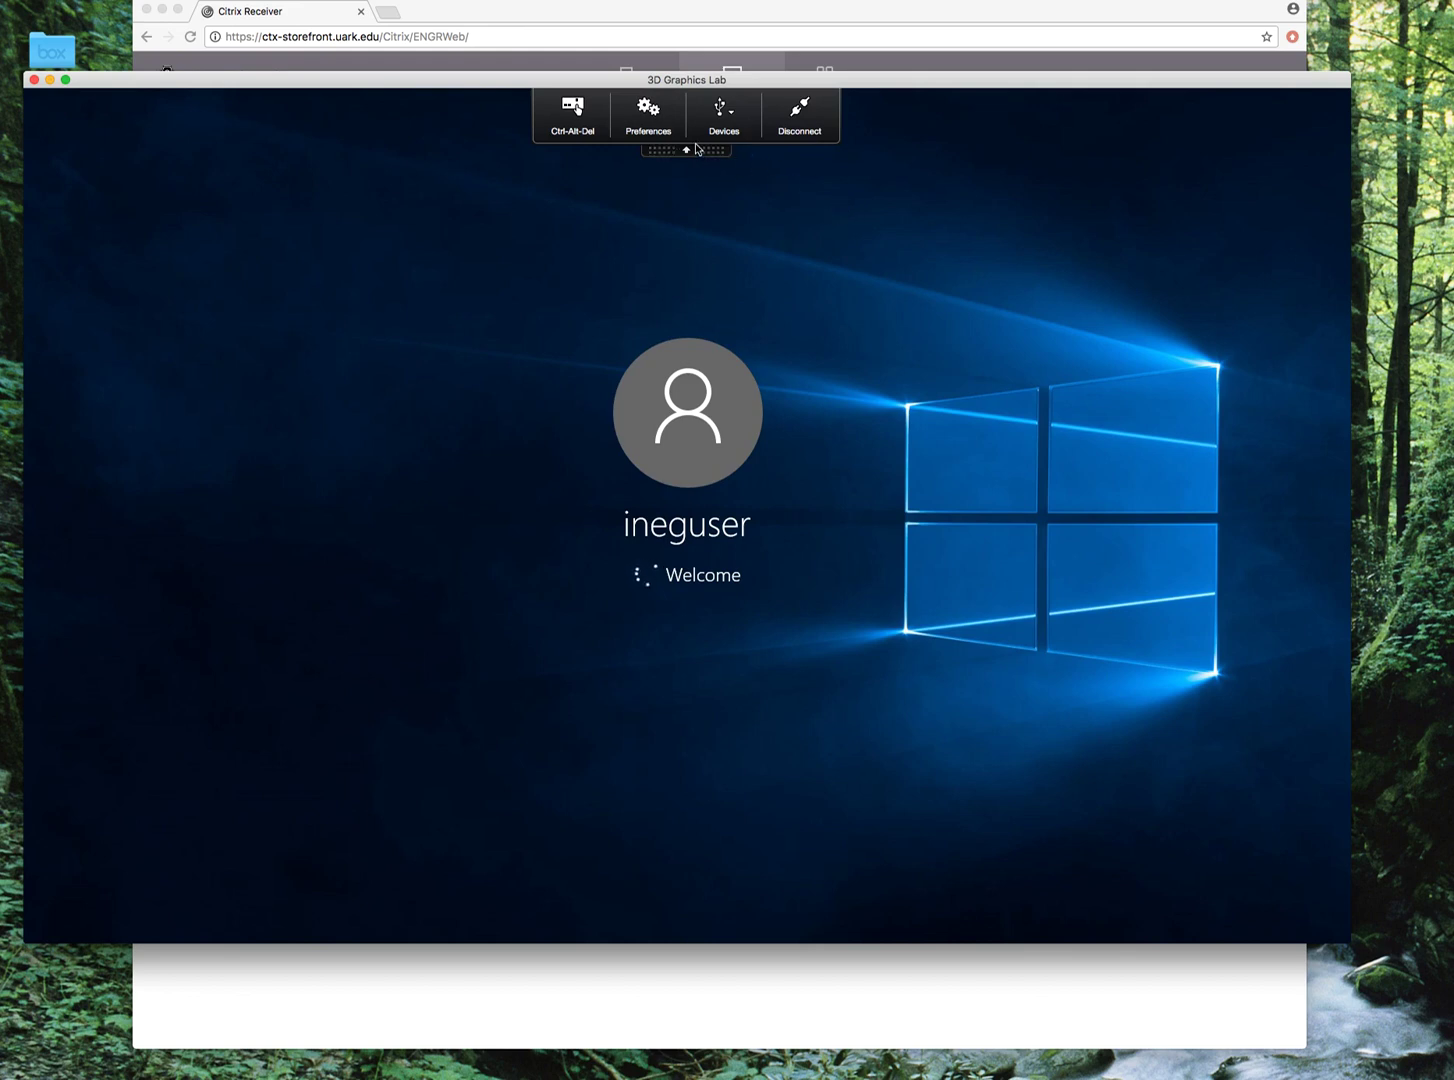
click(693, 150)
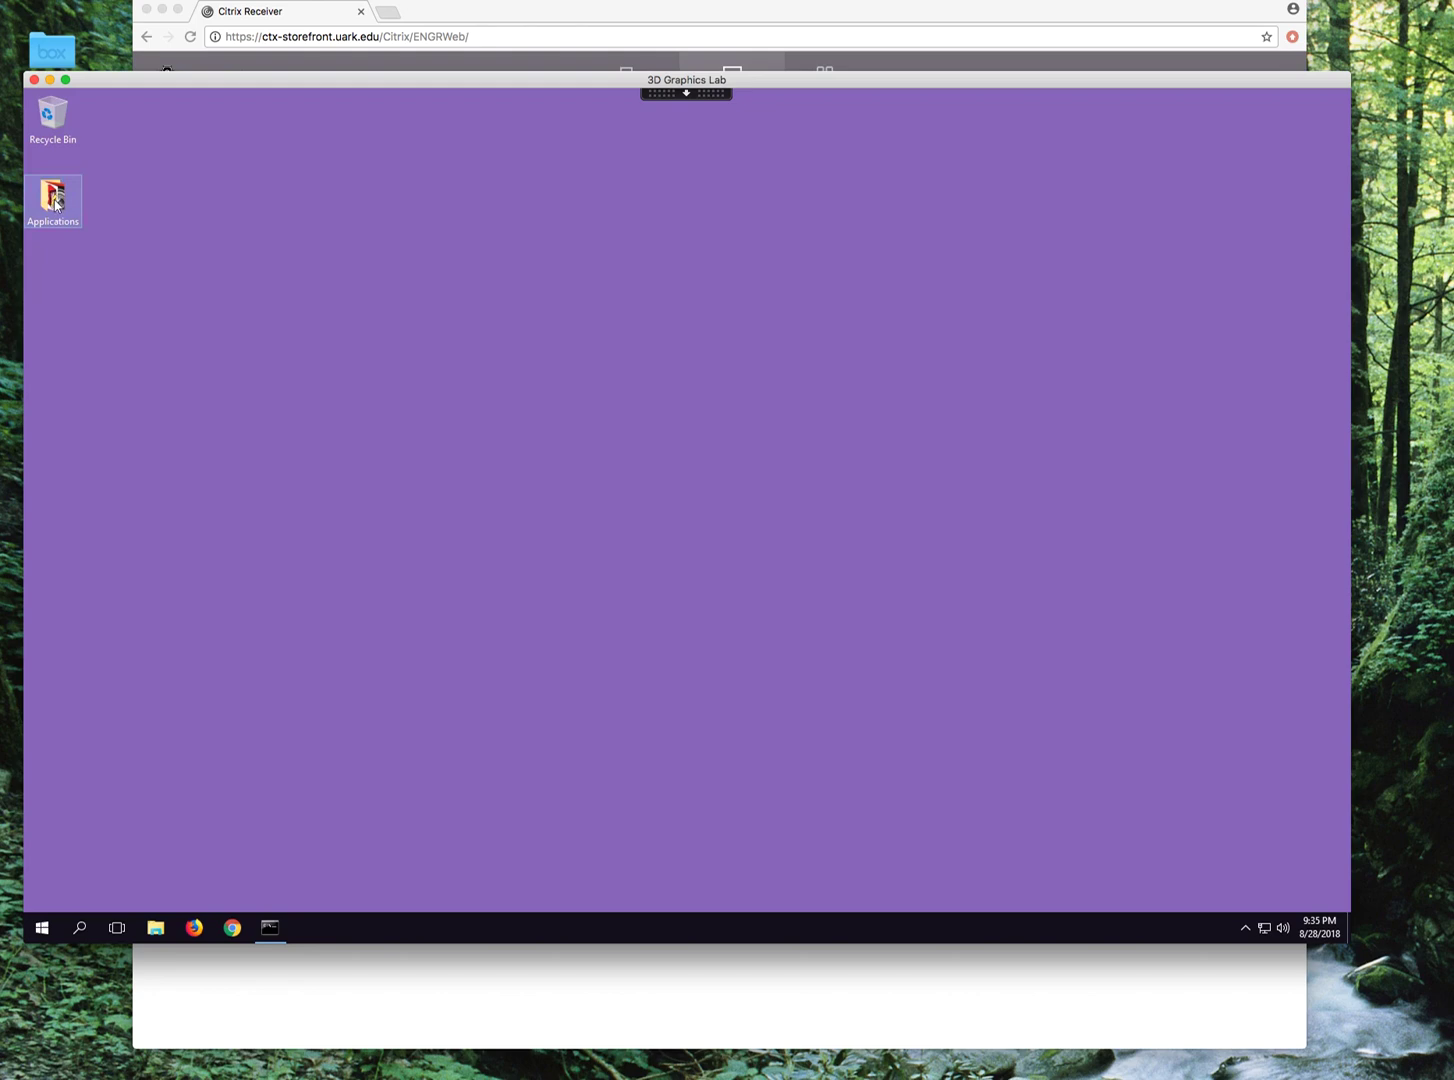
Open Applications, go to the remote Documents folder and select TestMinitab.MPJ.
double_click(57, 203)
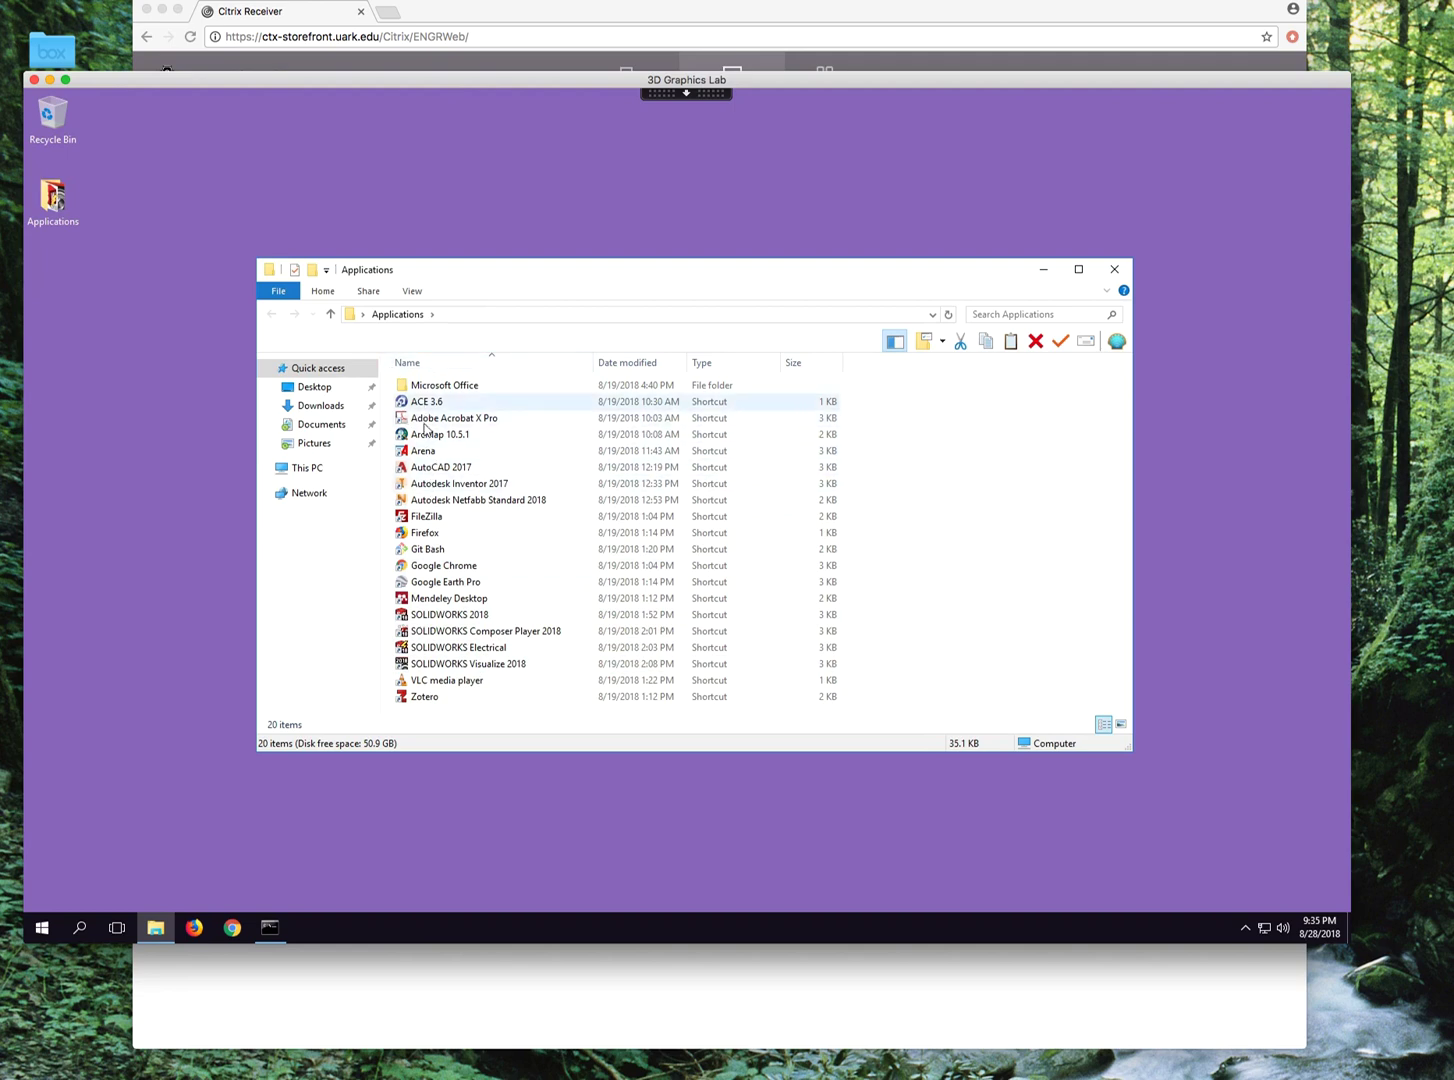
click(448, 682)
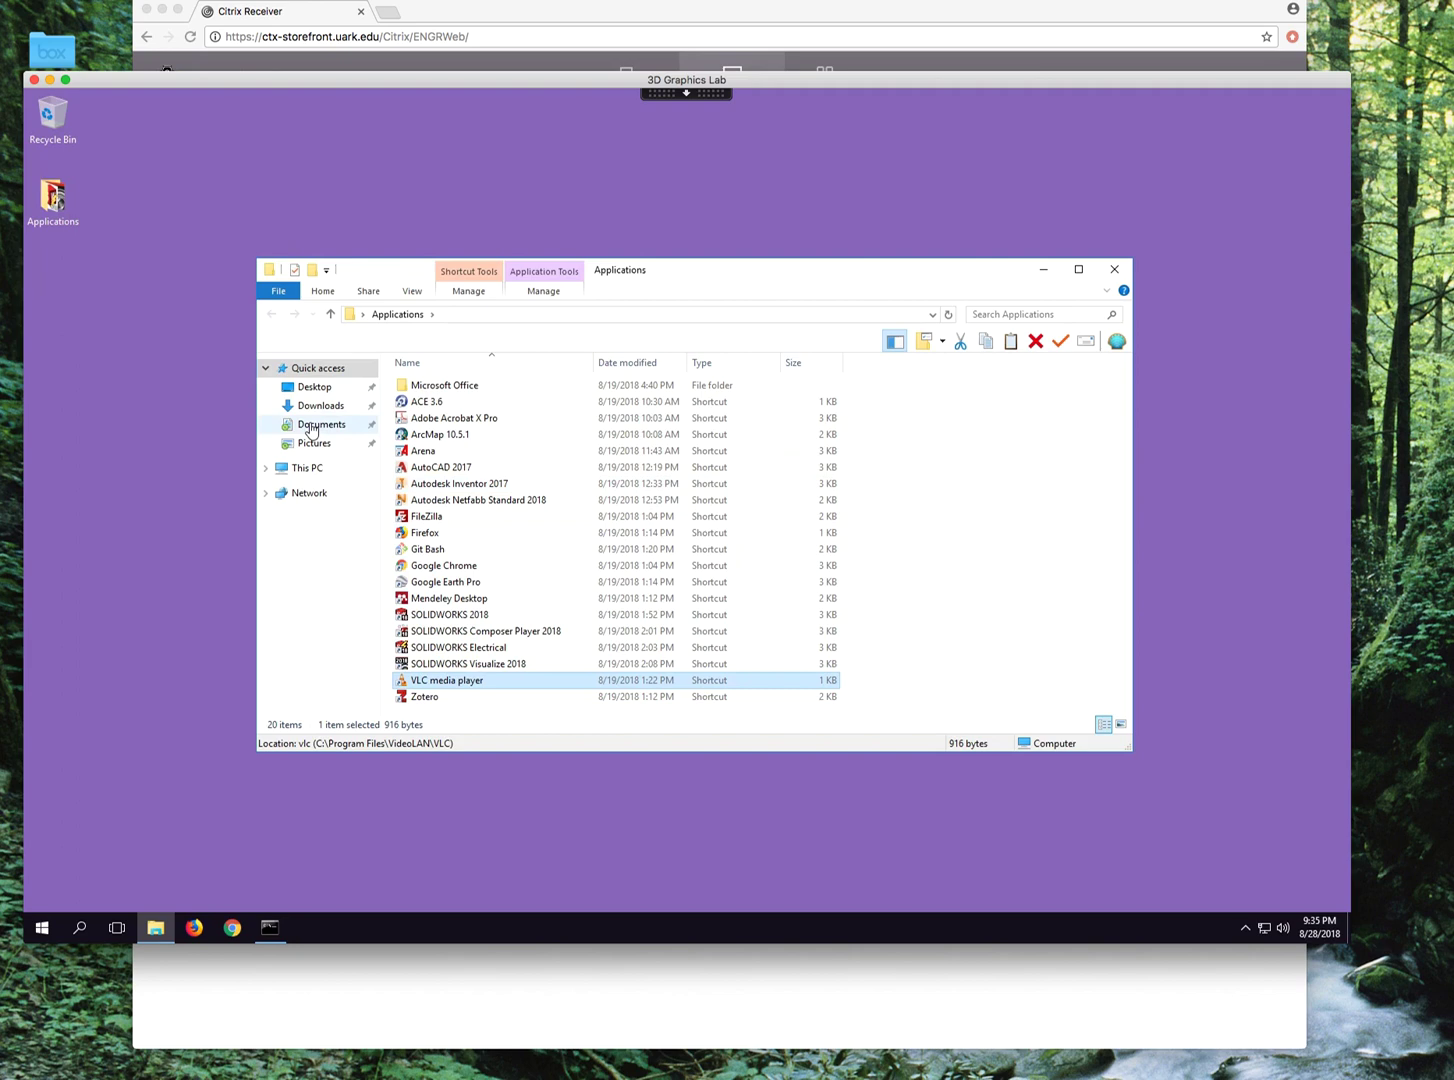
click(312, 428)
scroll(571, 591, down, 8)
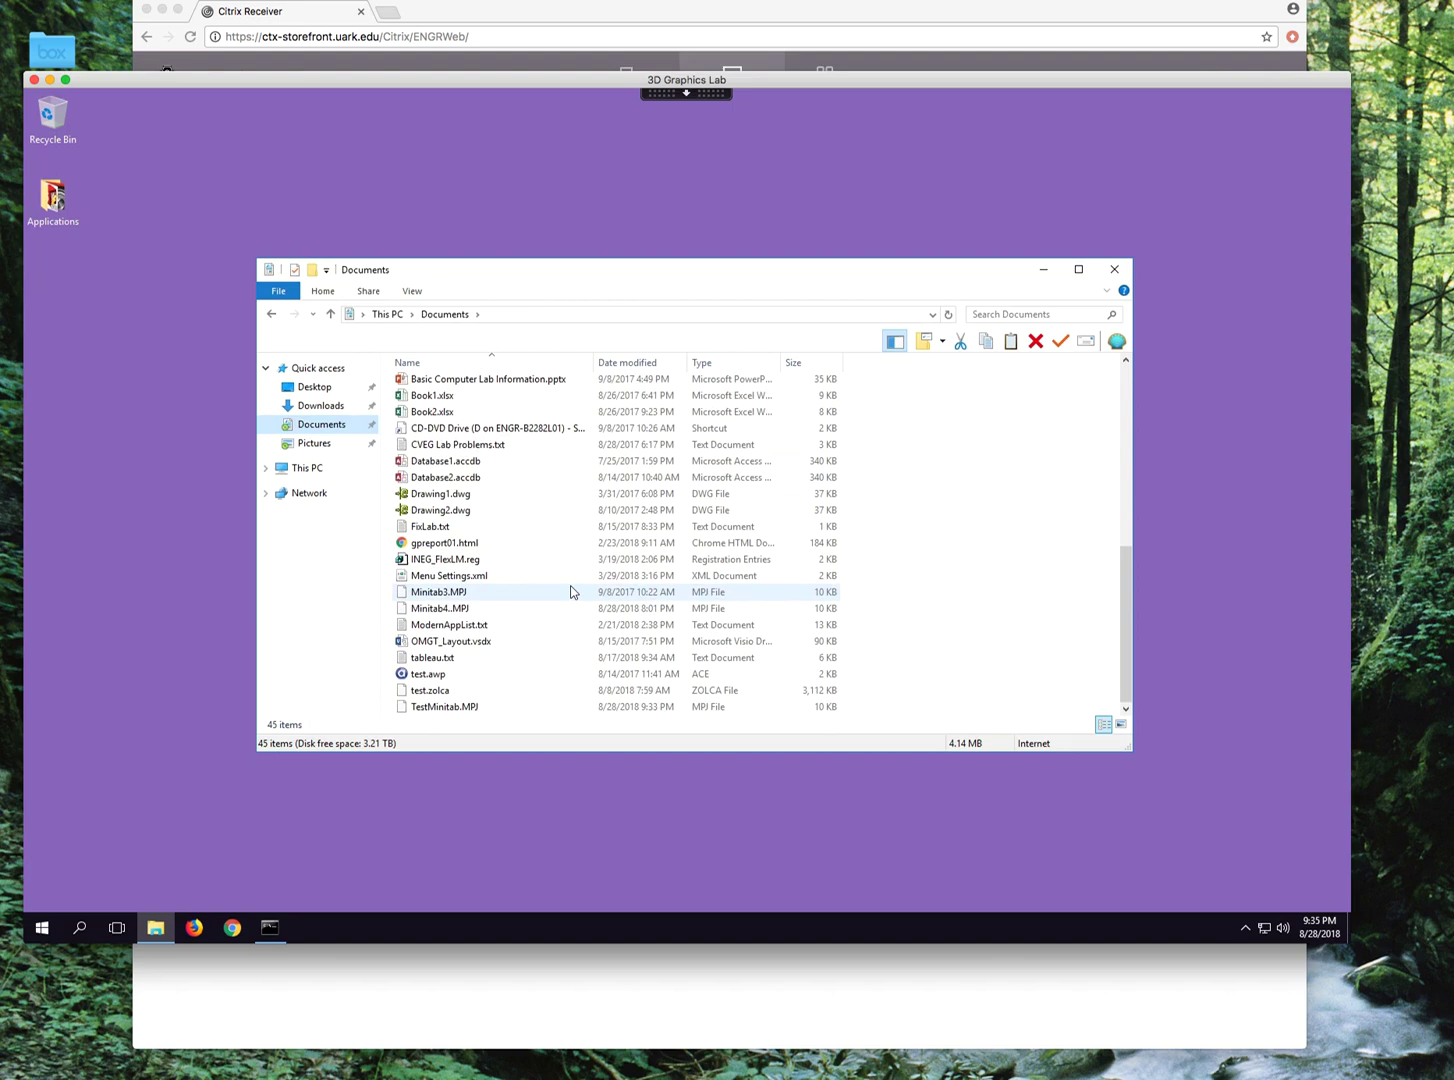
click(428, 712)
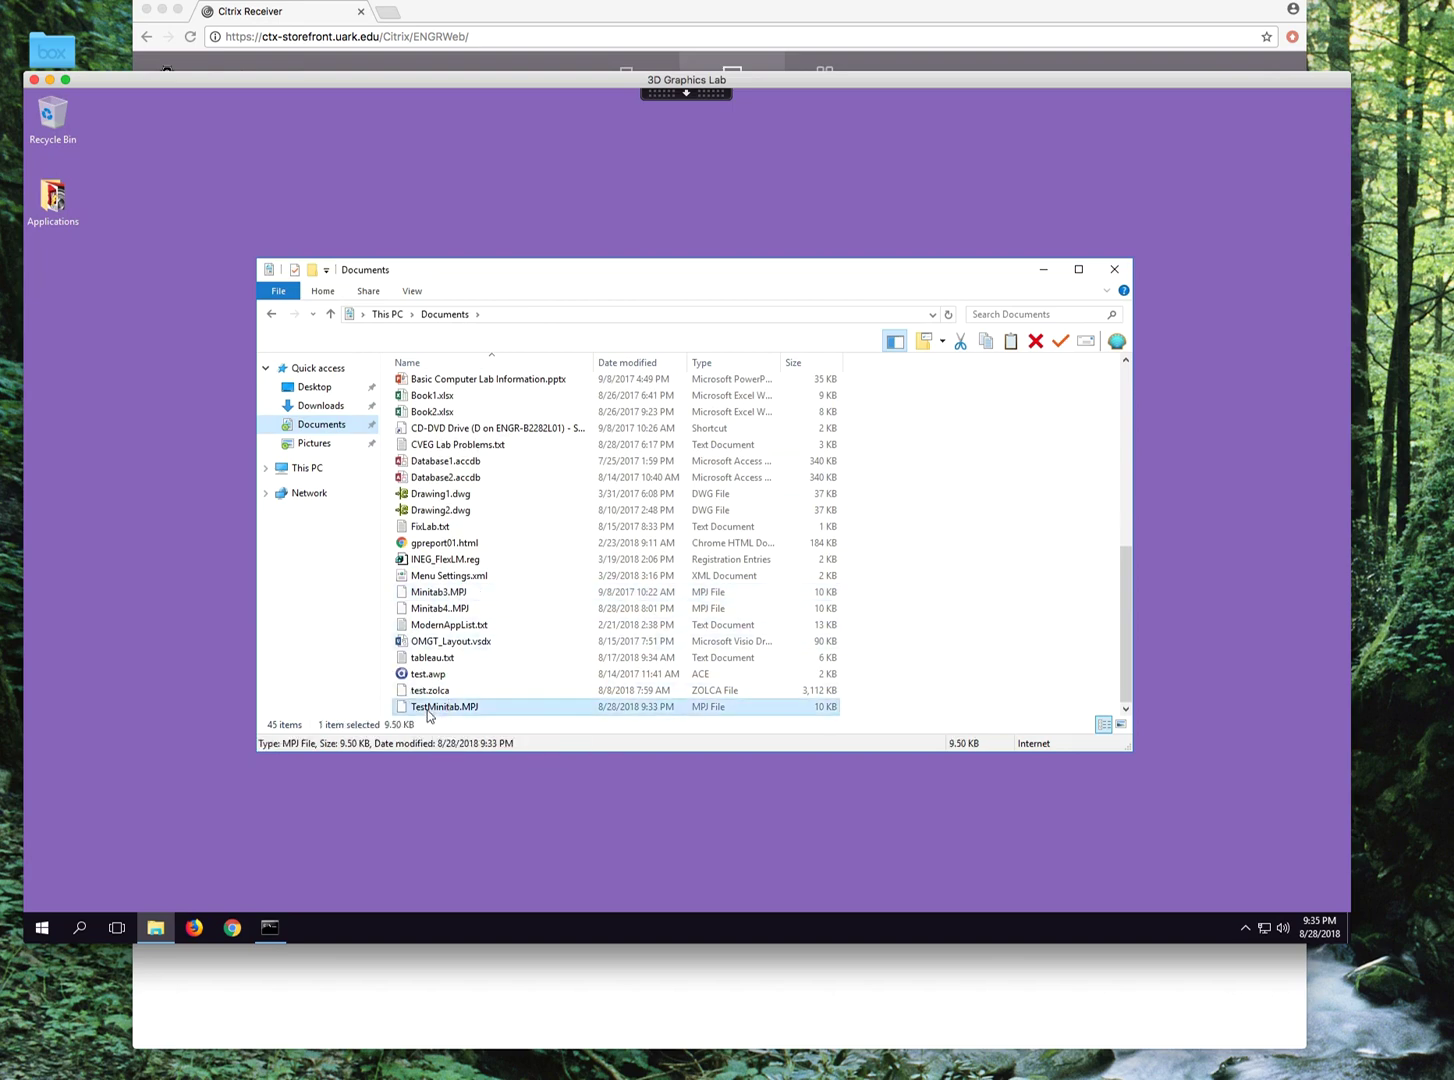
scroll(430, 712, up, 8)
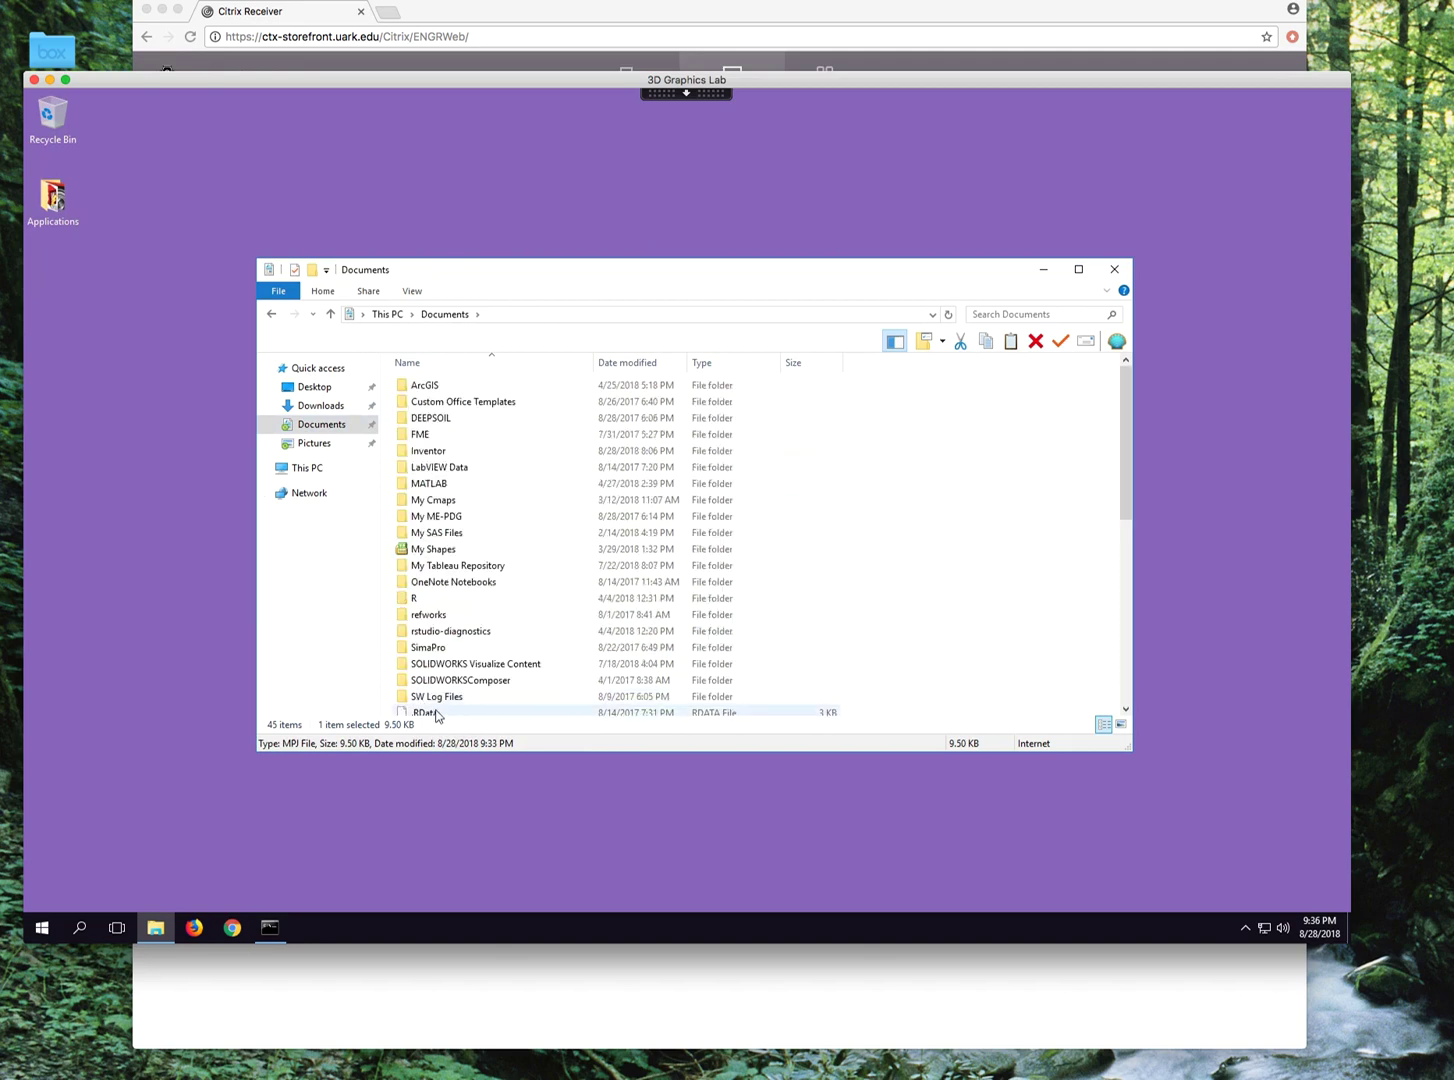
scroll(436, 716, down, 8)
scroll(462, 697, down, 8)
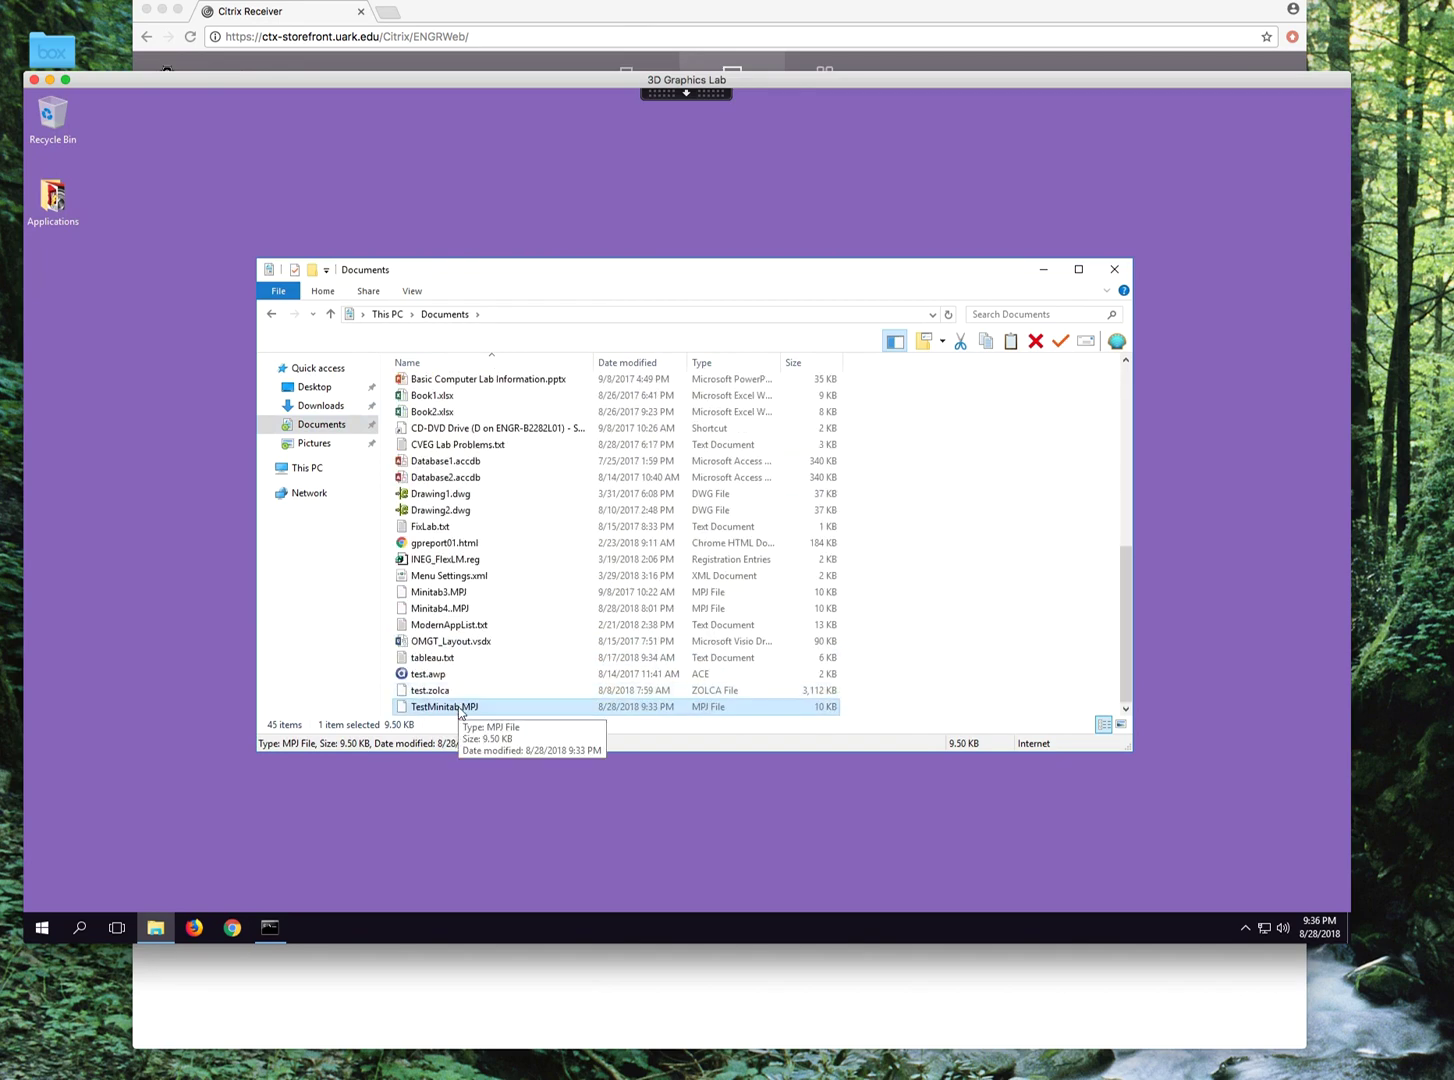
scroll(480, 680, up, 8)
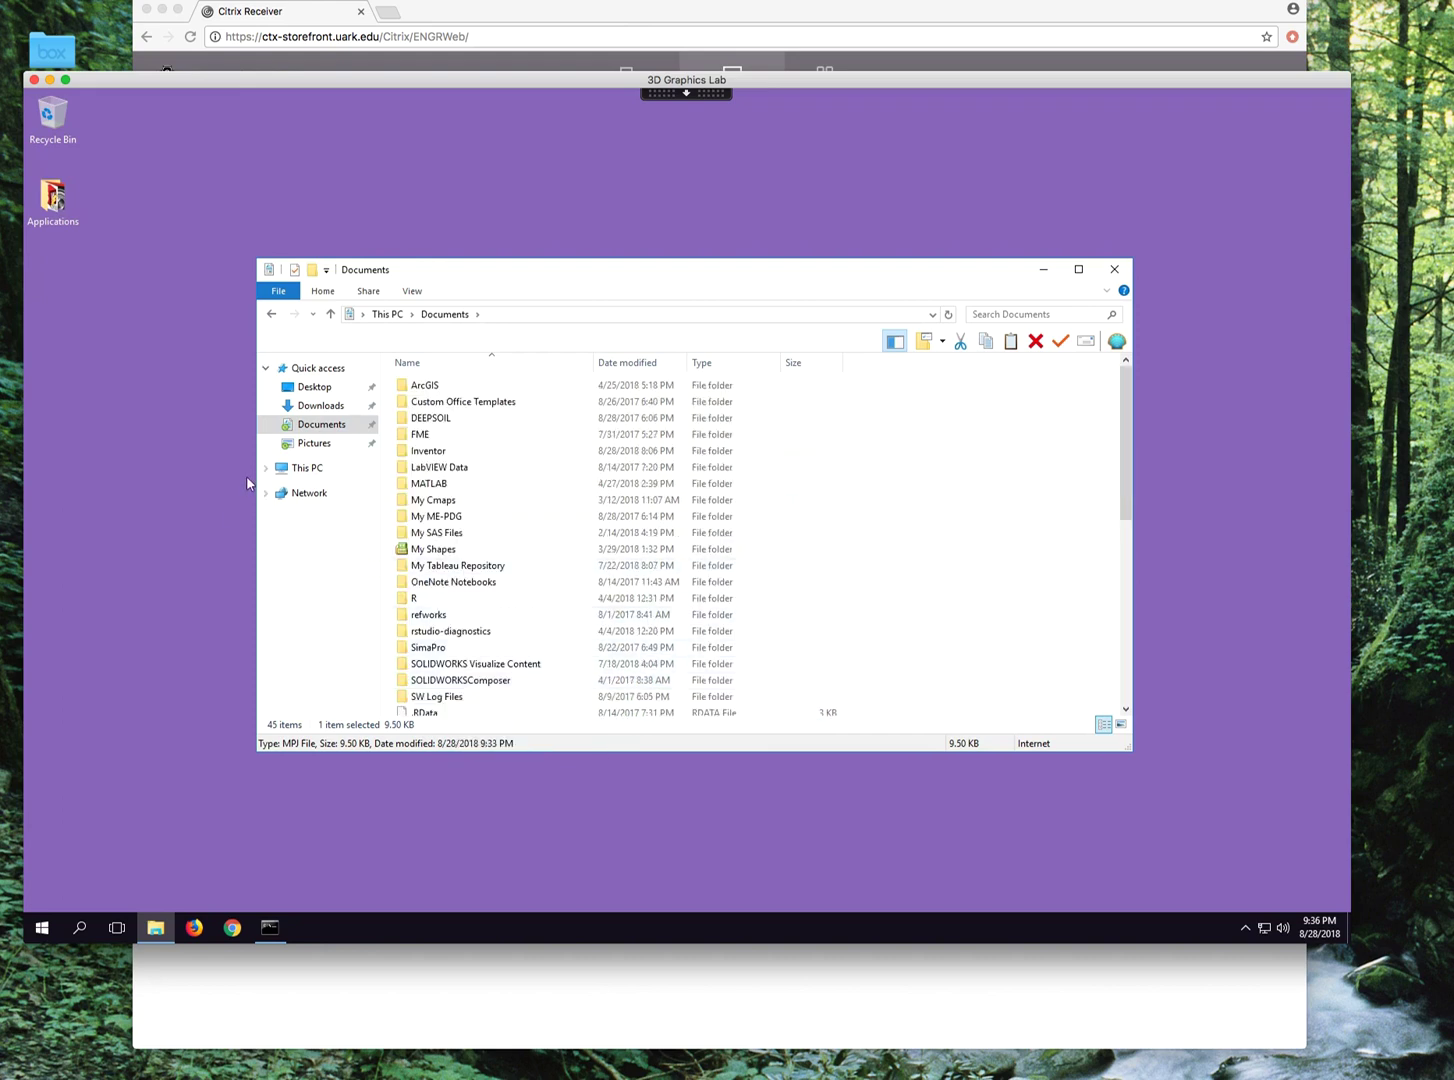
Open This PC and grant Citrix Read & Write access to the Mac's local files.
click(291, 476)
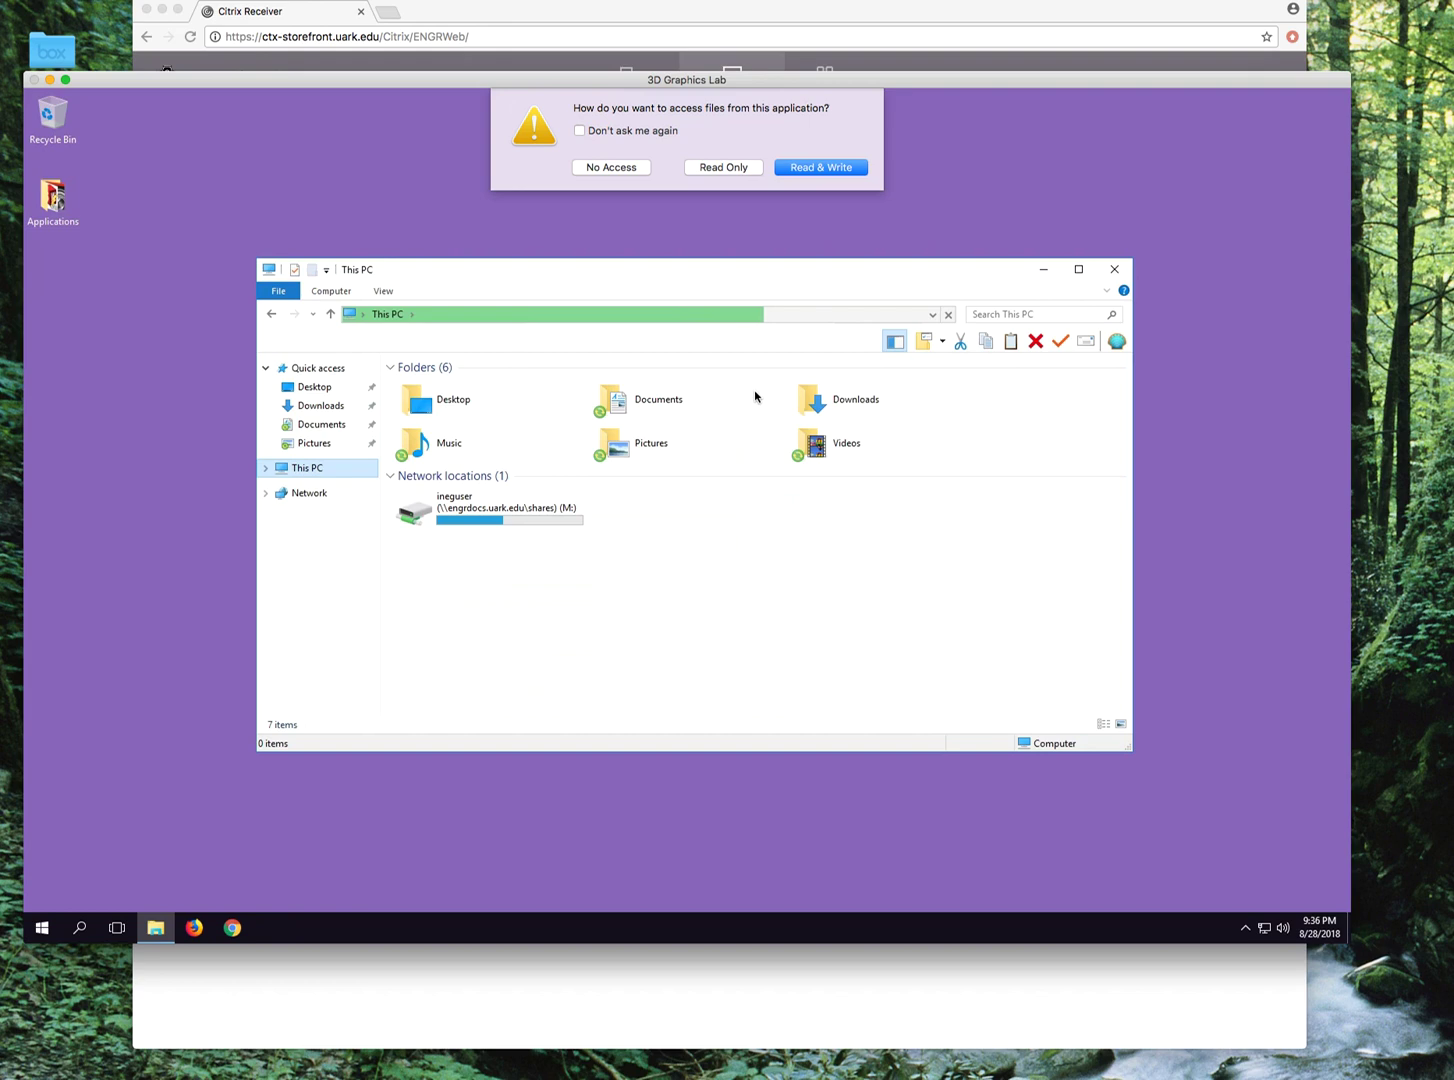
click(821, 167)
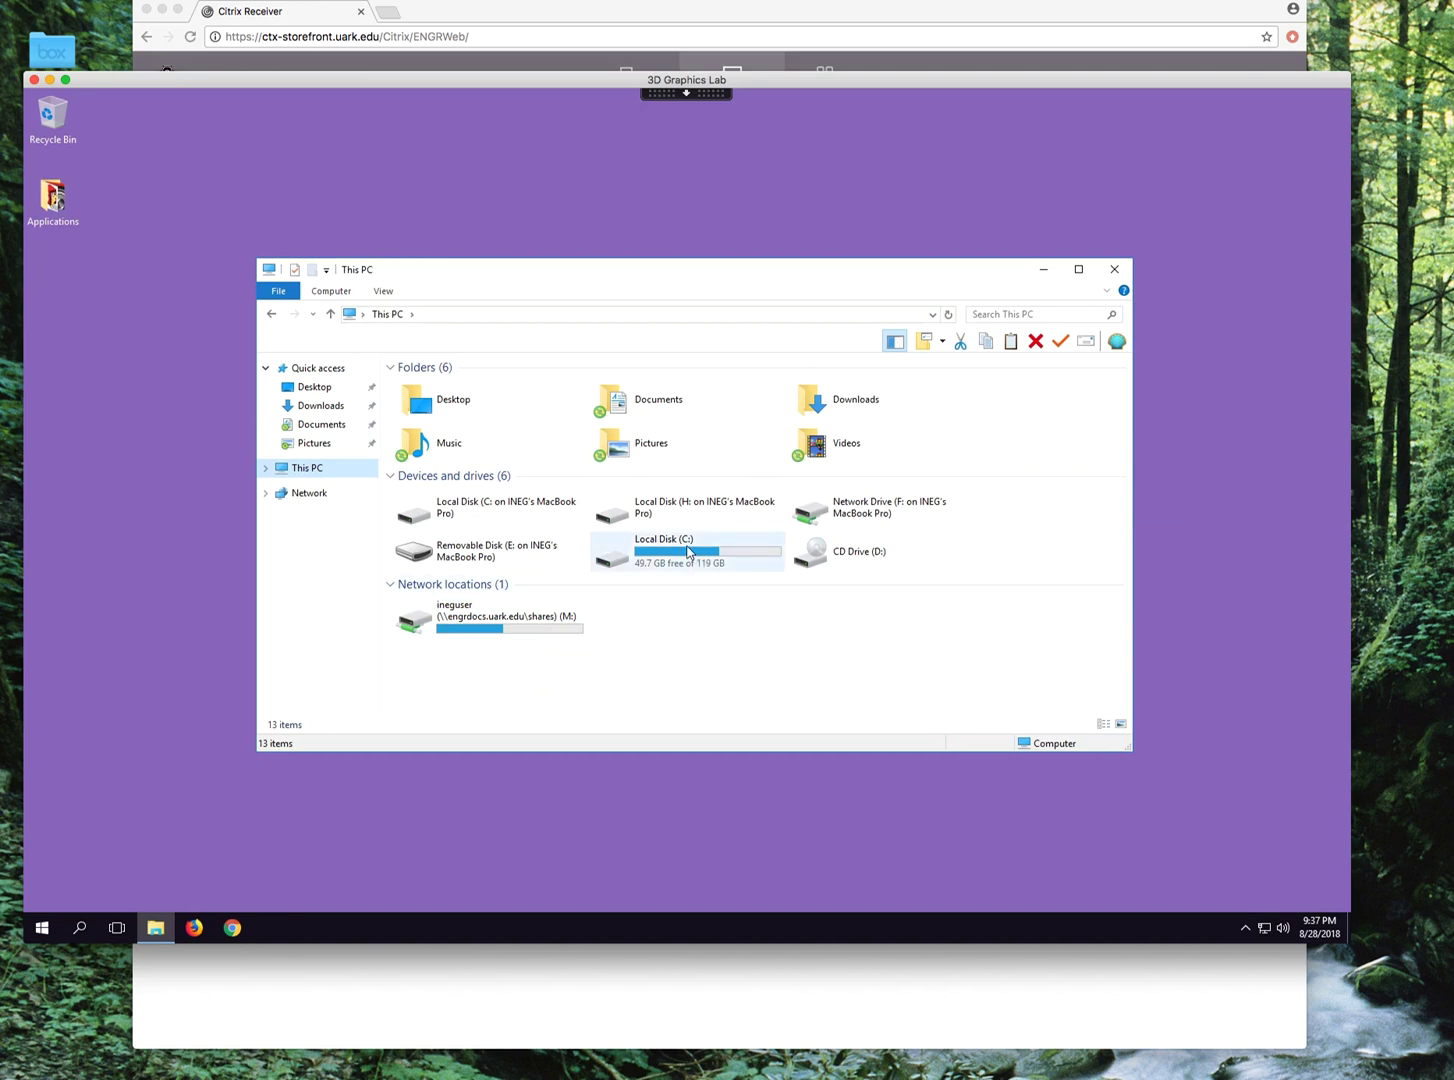
mouse_move(506, 638)
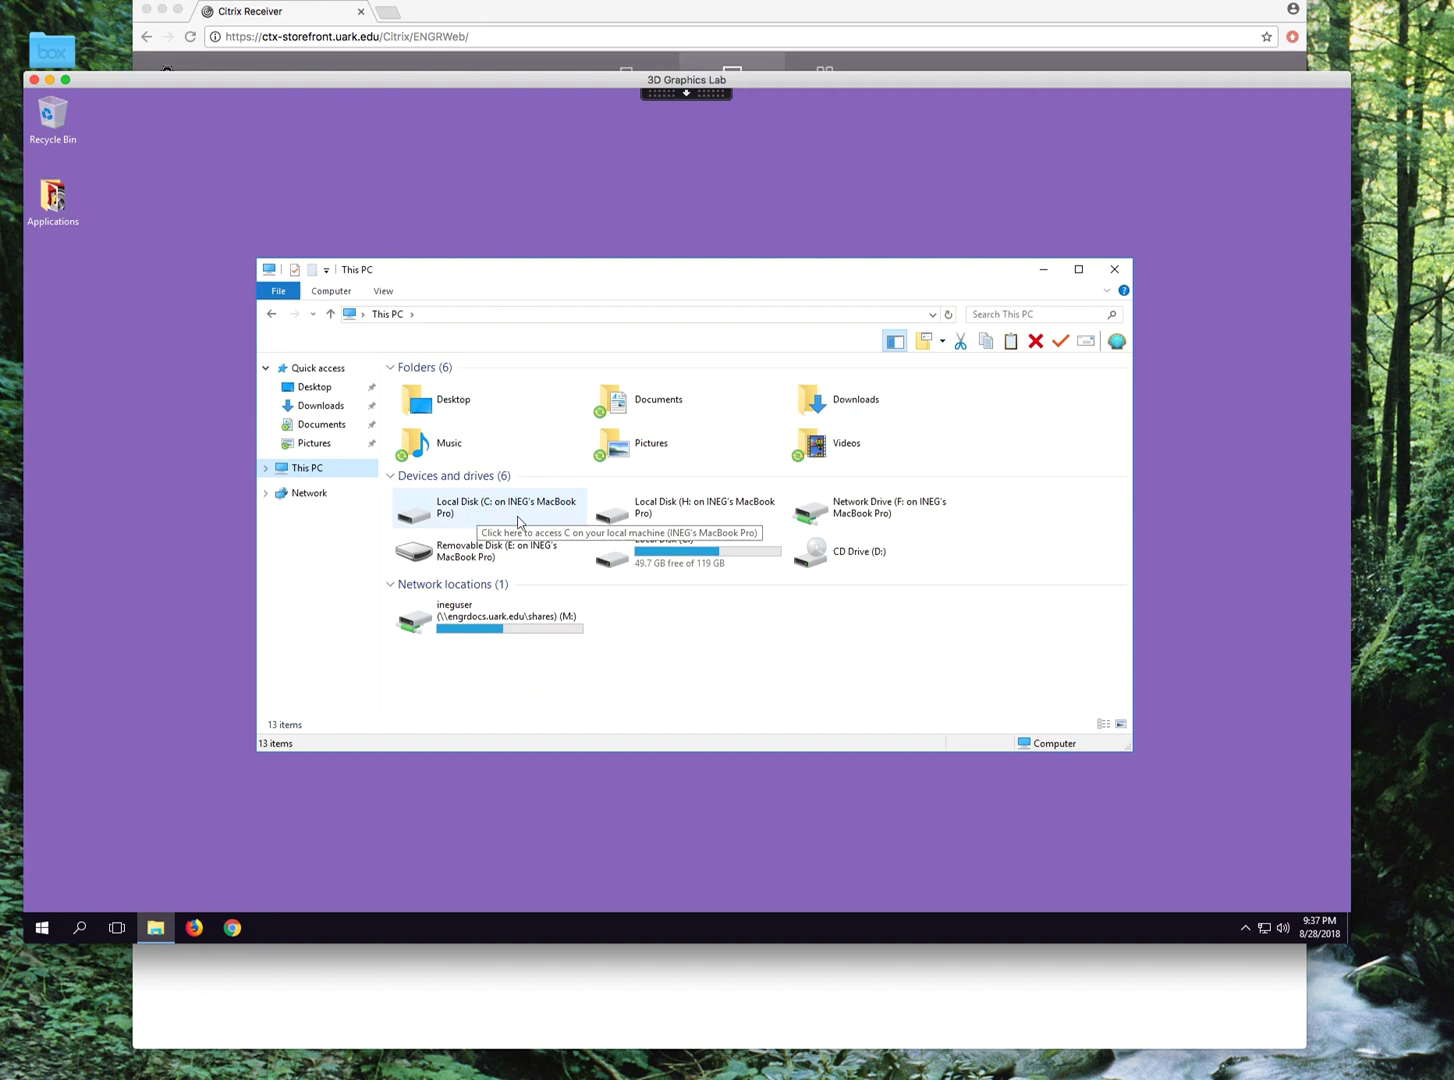
Open Documents in a new Explorer window and move it beside This PC.
right_click(320, 429)
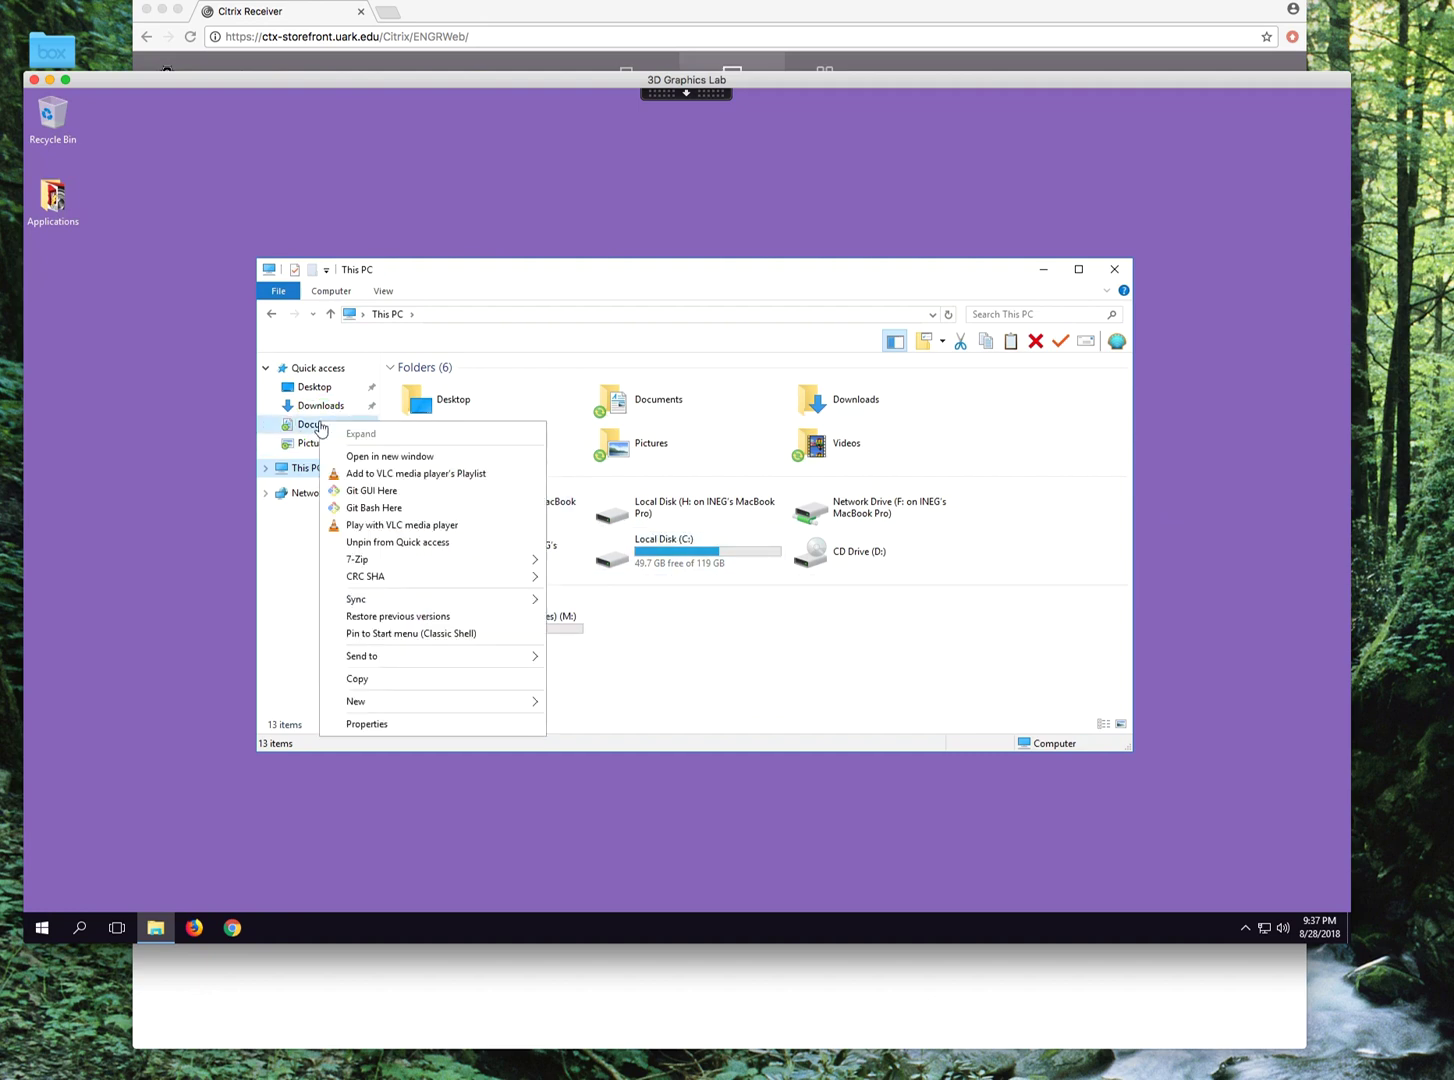
click(365, 456)
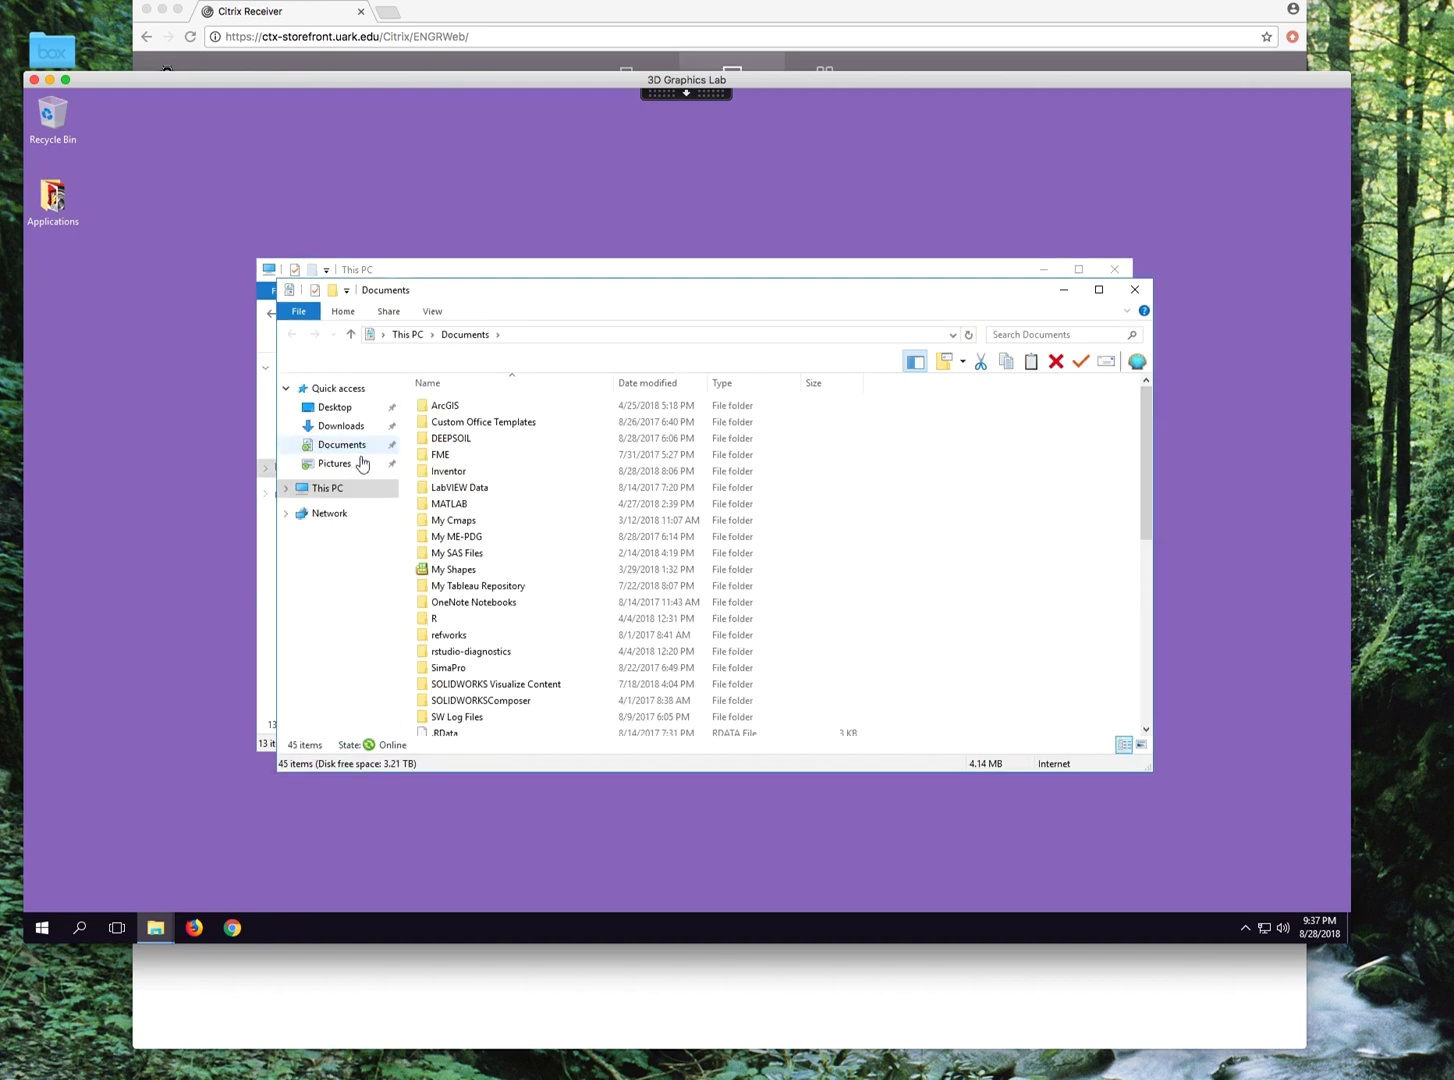
drag(560, 303, 875, 265)
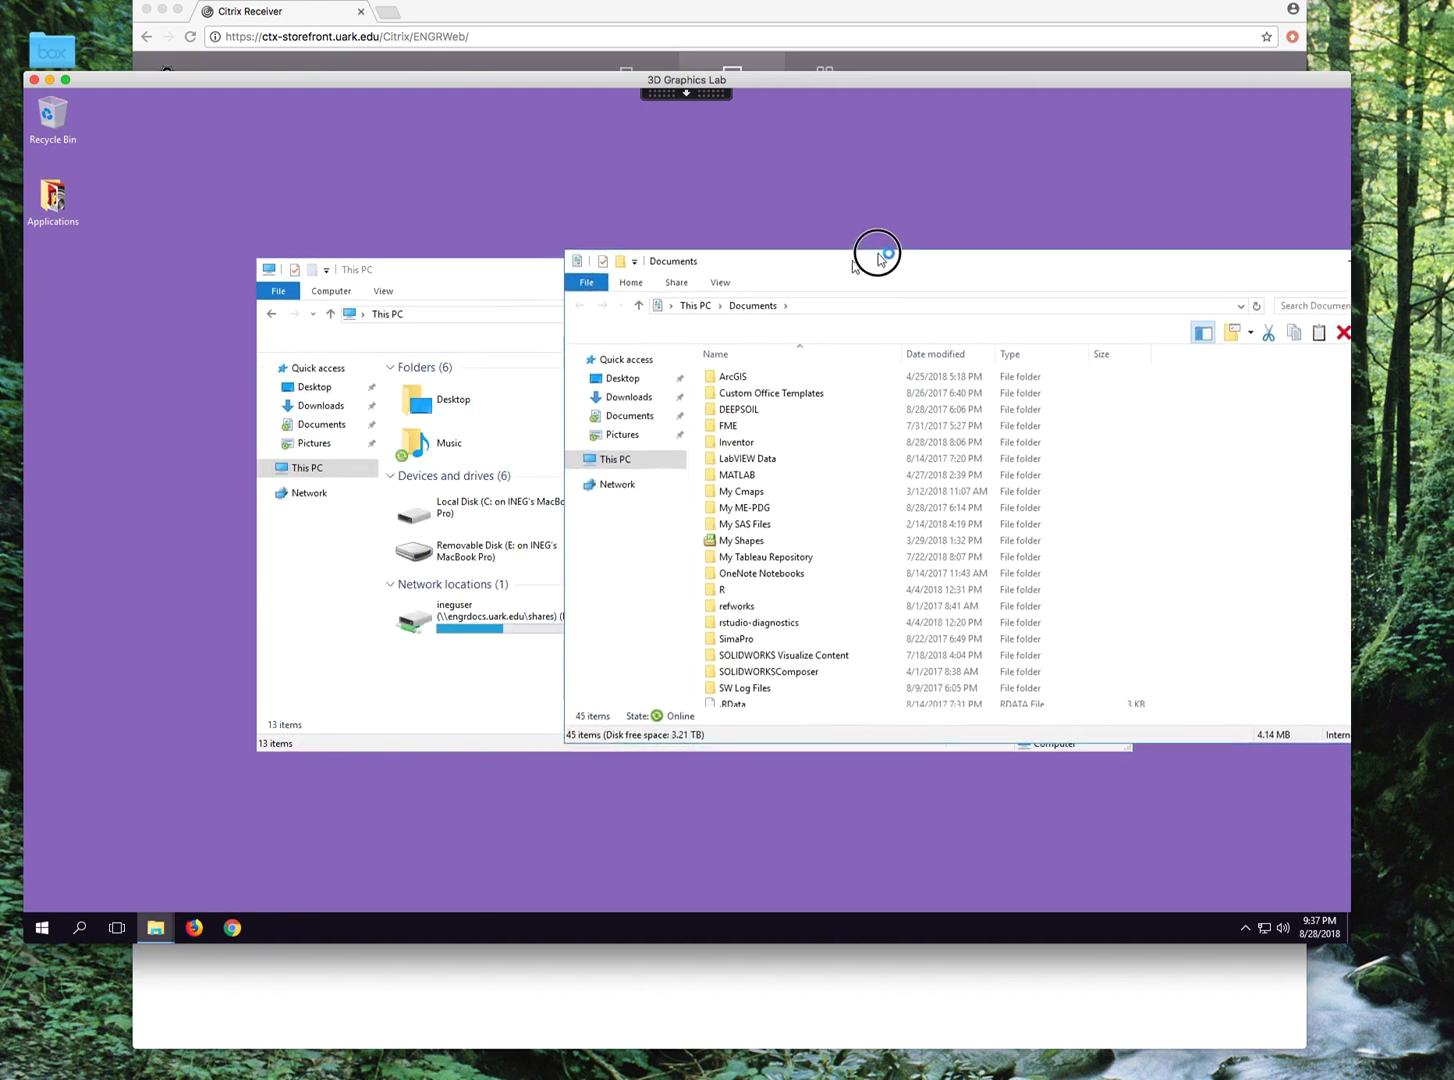
Copy the TestMinitab.MPJ project file from Documents.
scroll(790, 562, down, 8)
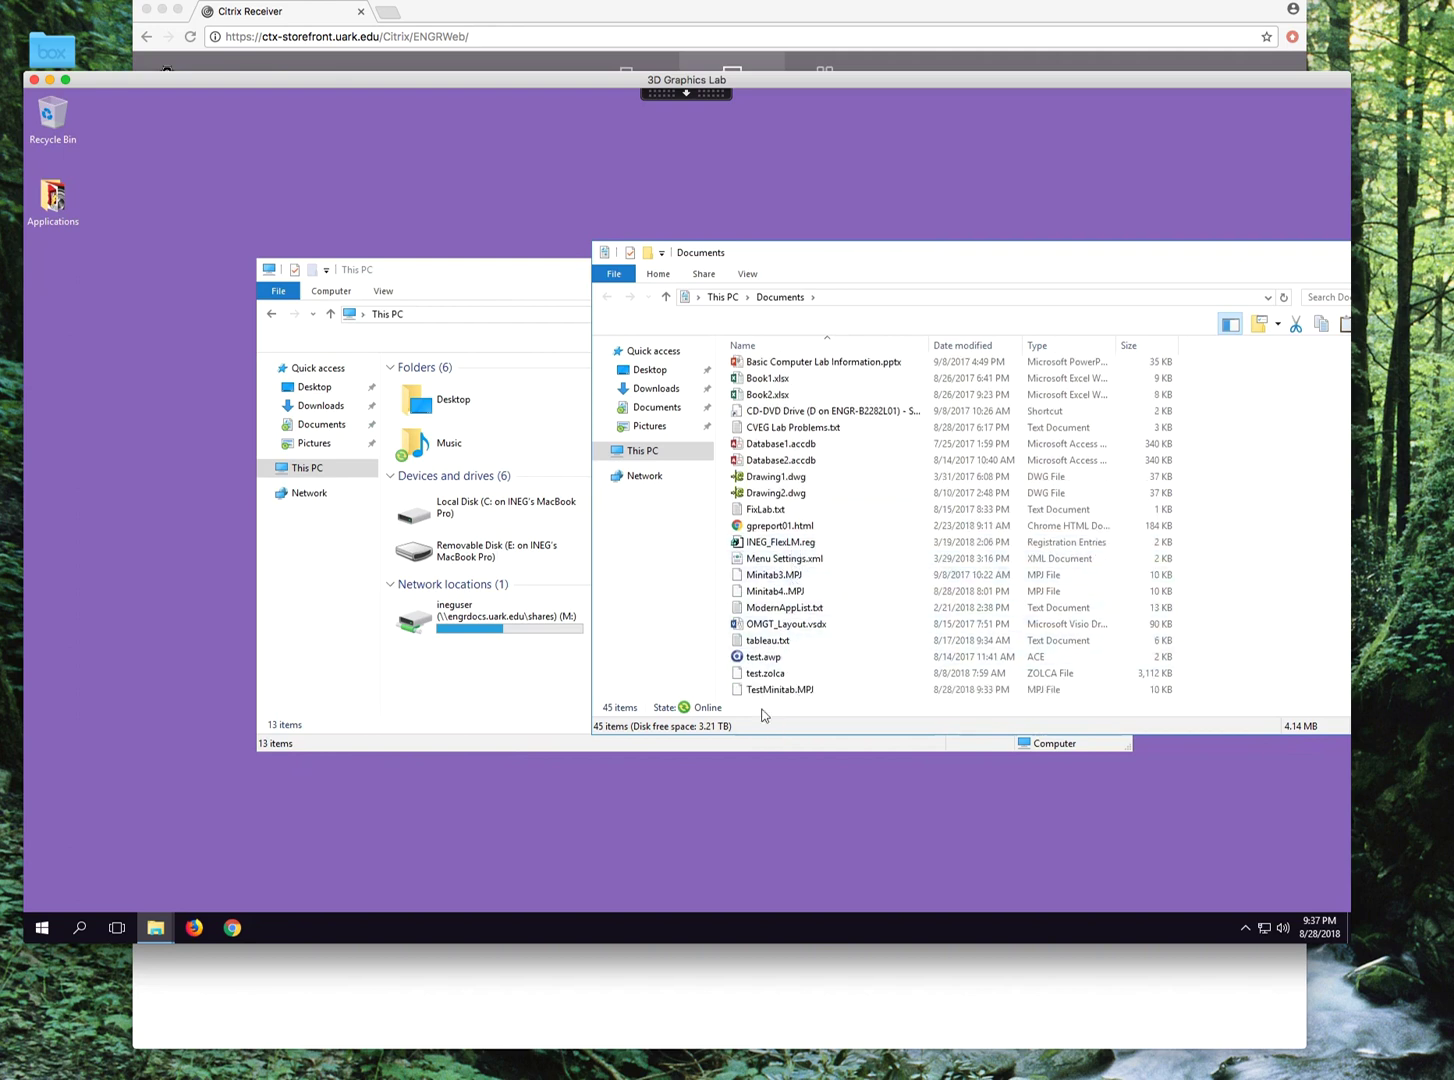
click(764, 694)
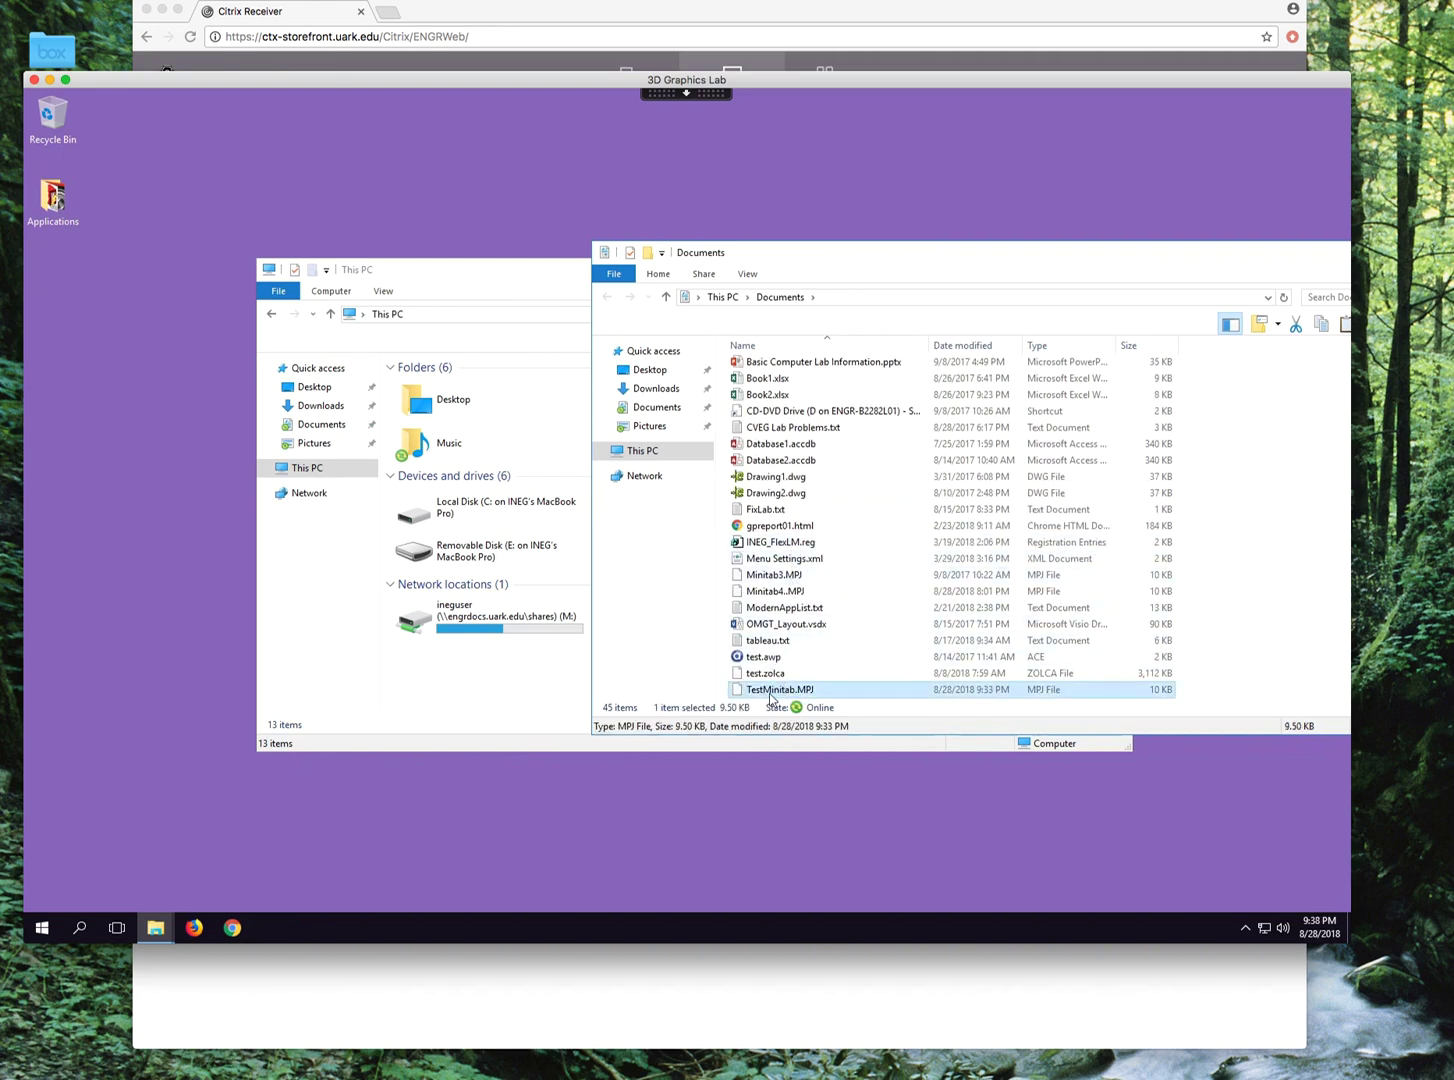
right_click(771, 697)
click(808, 603)
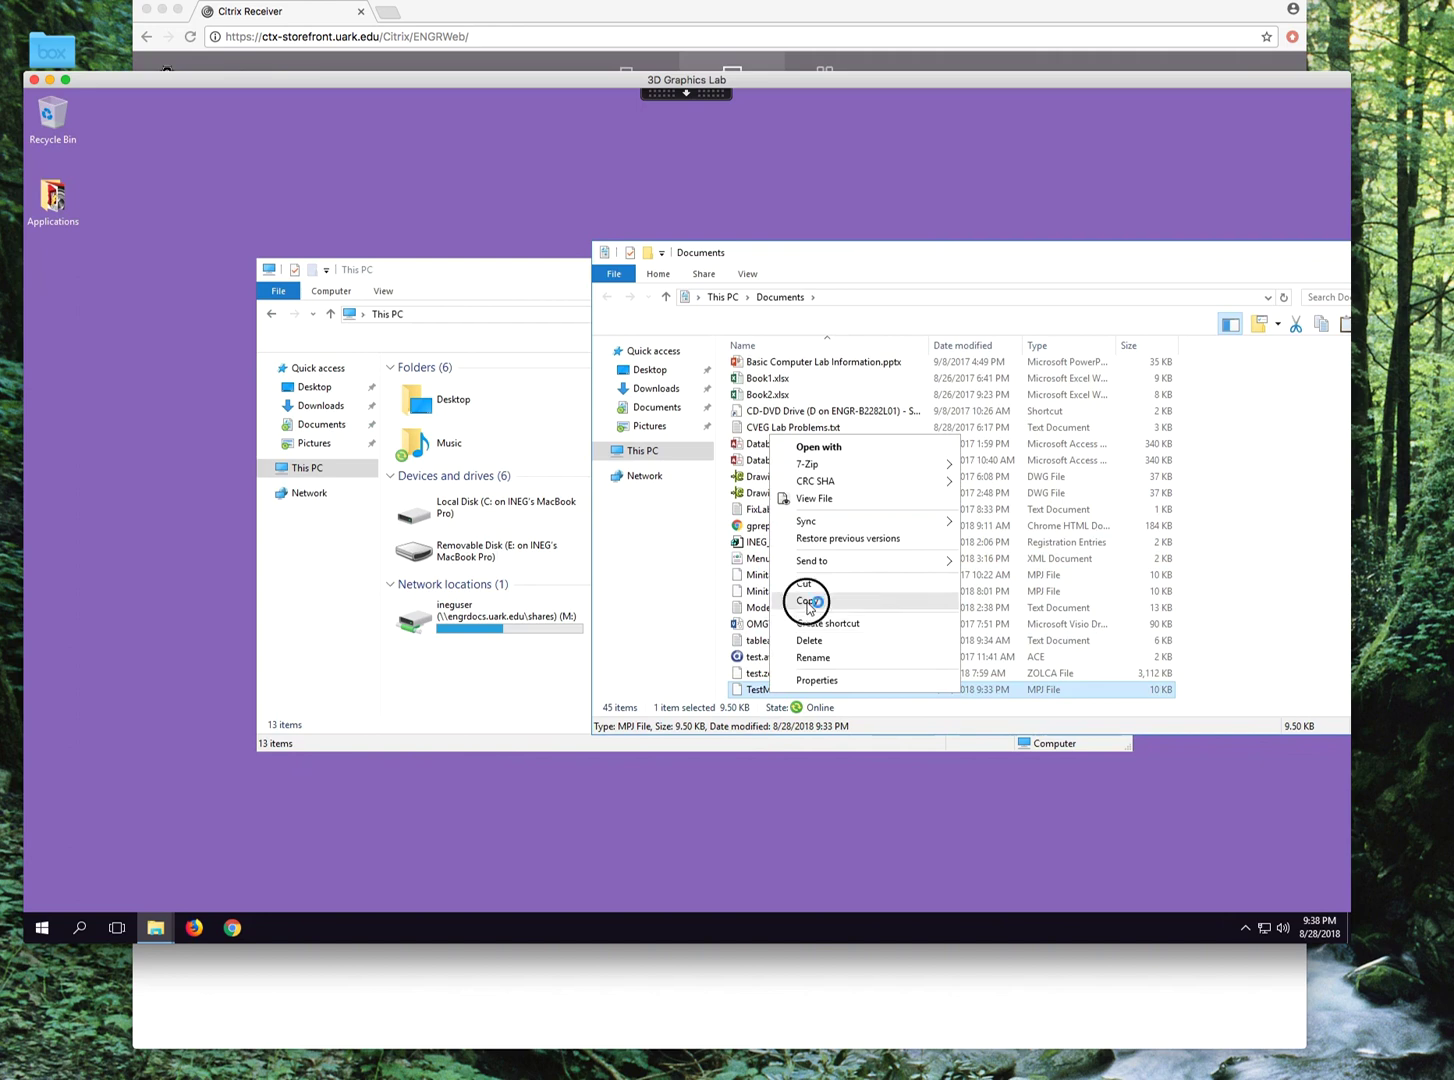
Browse the Mac's C: drive to Users, home folder, Documents and paste TestMinitab.MPJ there.
double_click(488, 508)
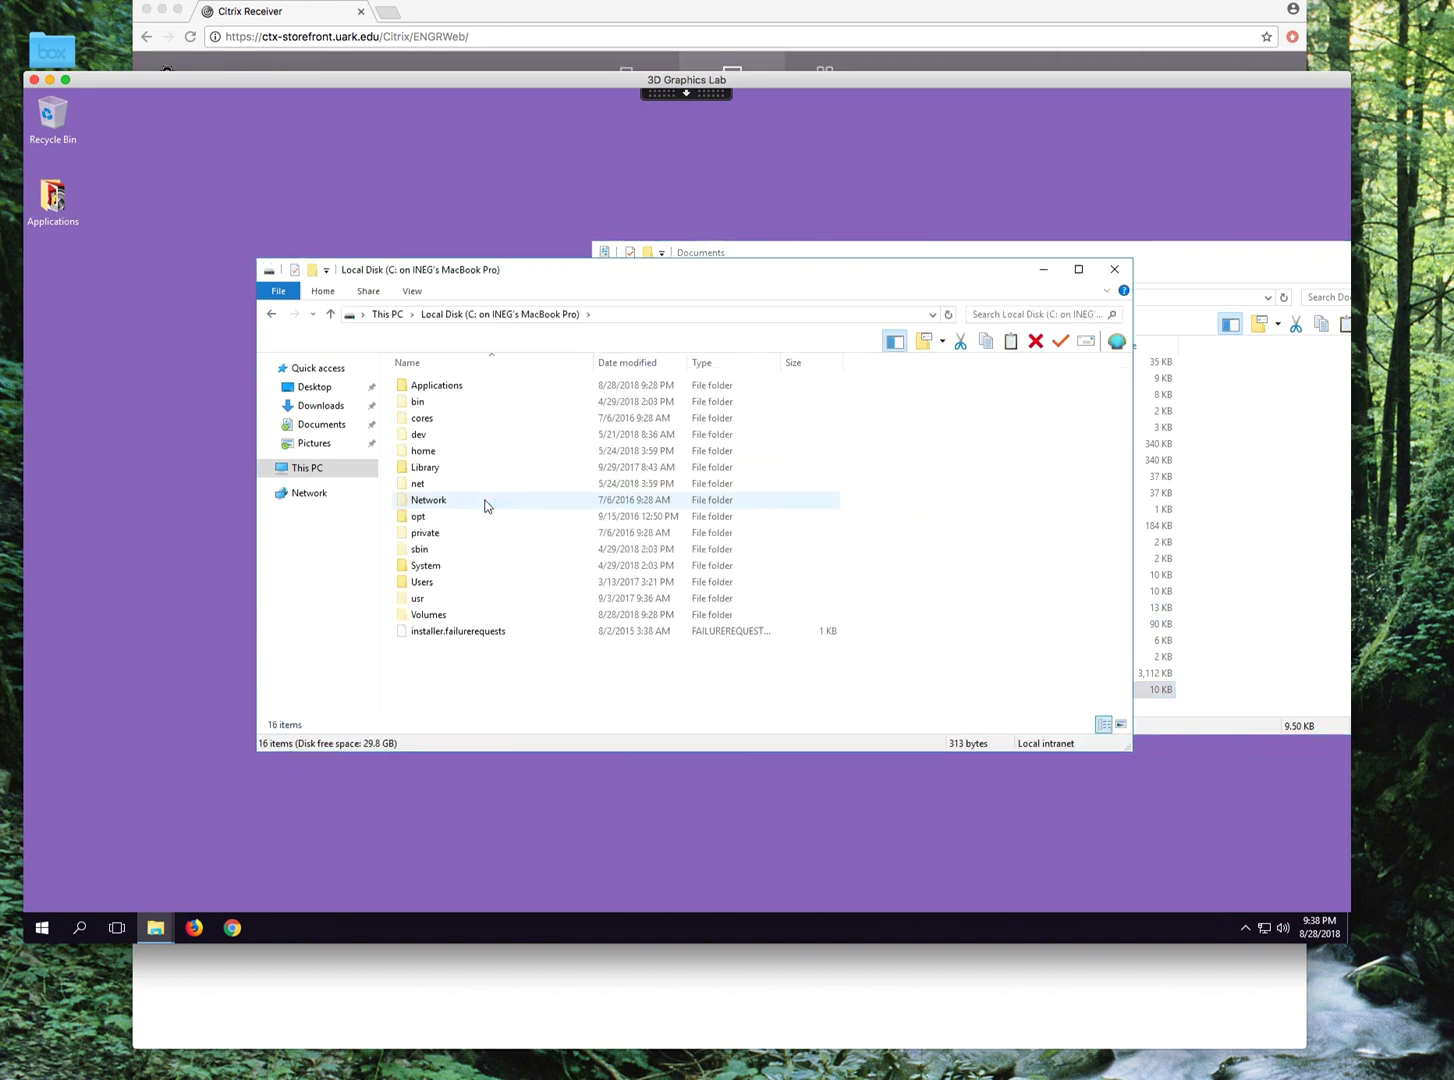
click(421, 588)
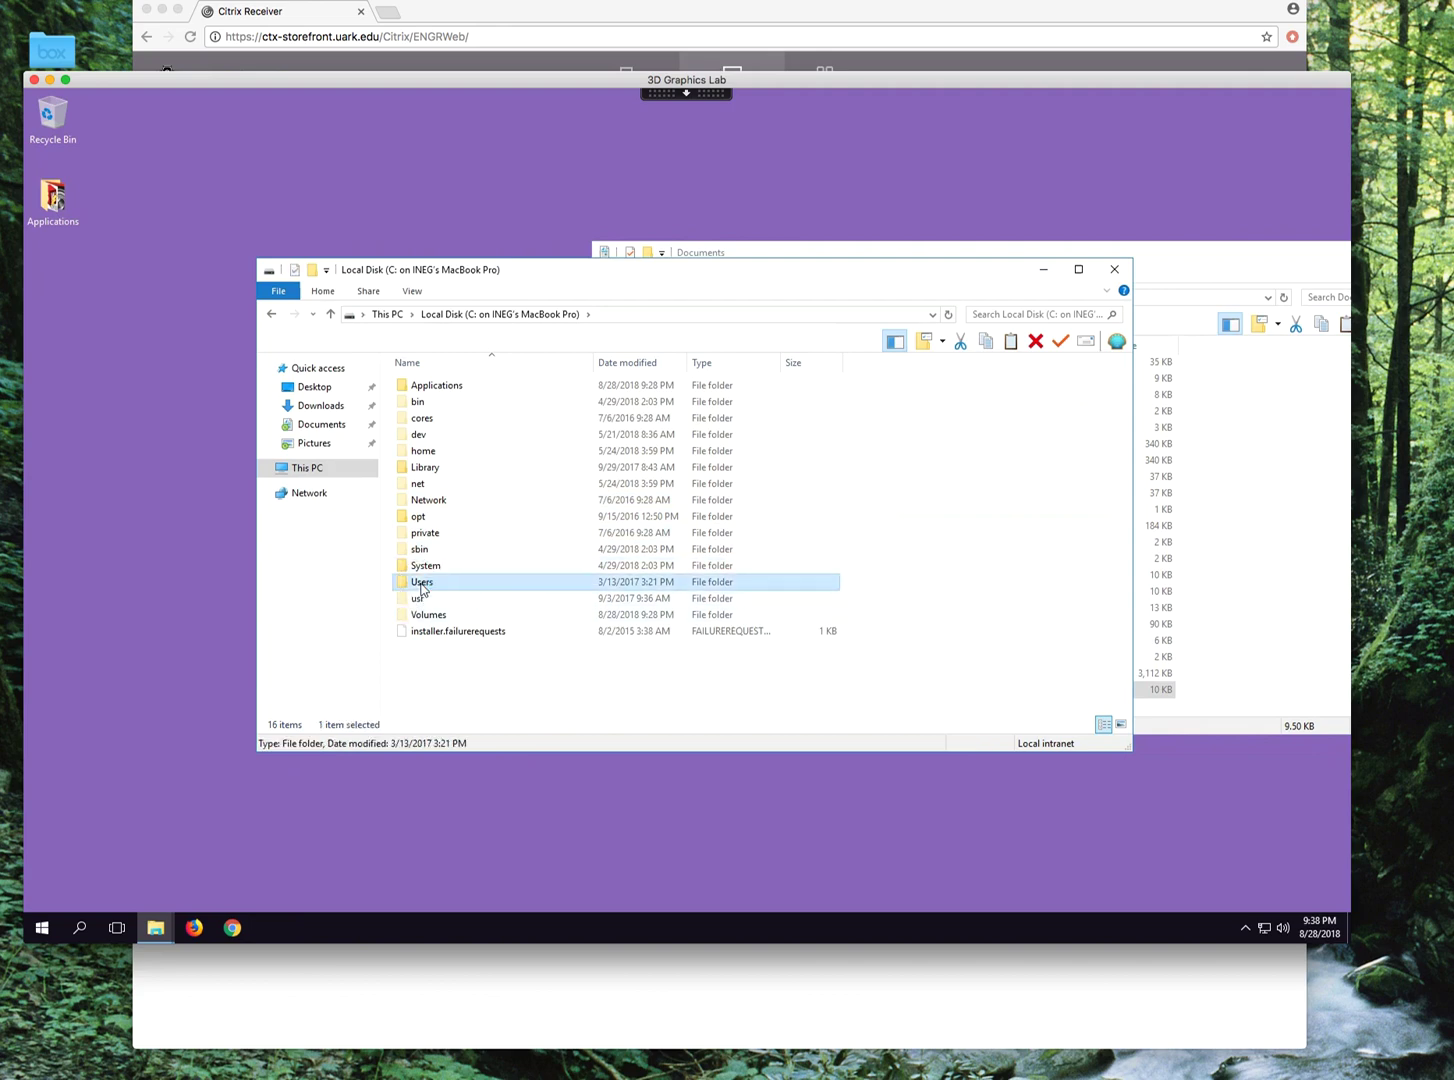
double_click(421, 583)
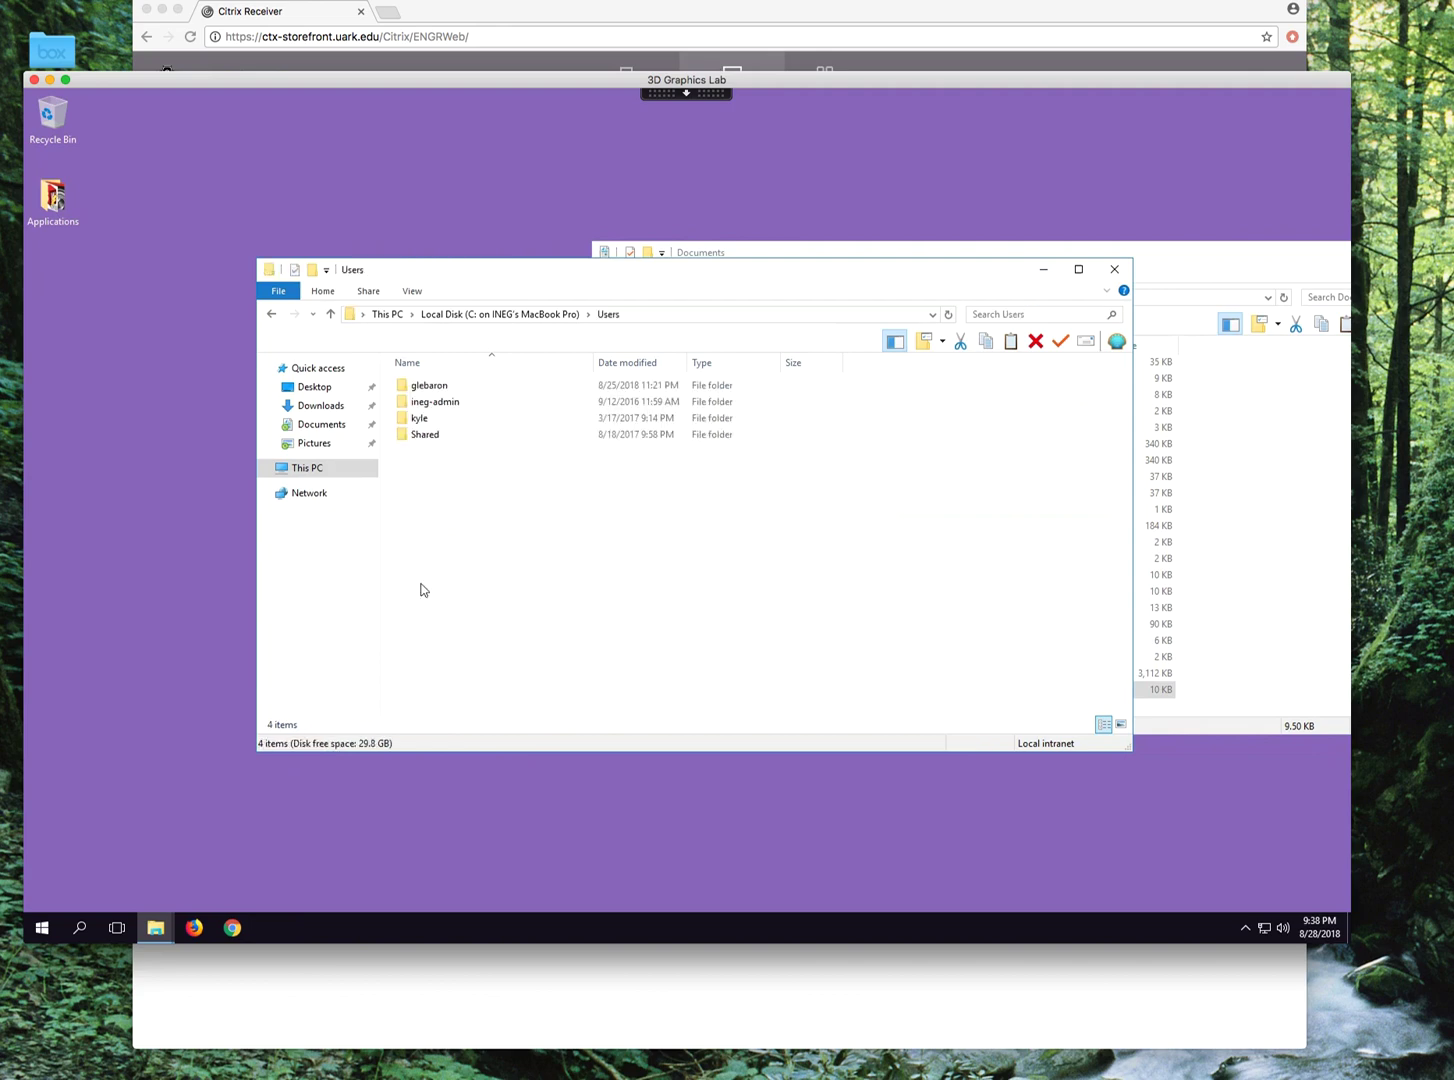
double_click(416, 387)
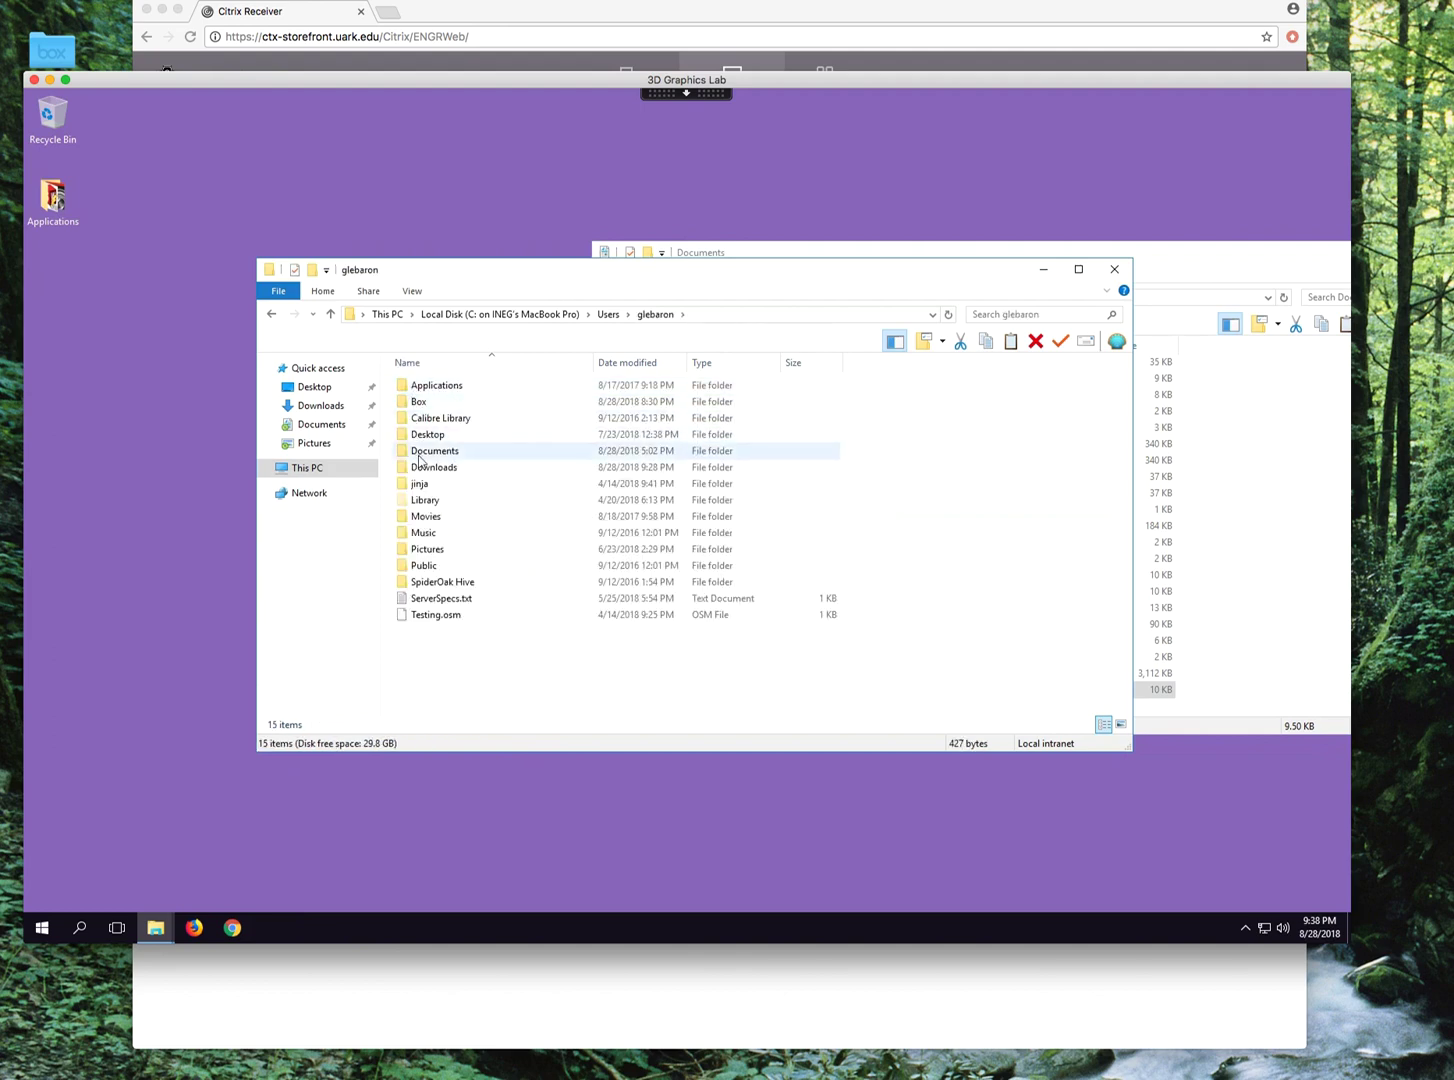
click(431, 457)
double_click(431, 457)
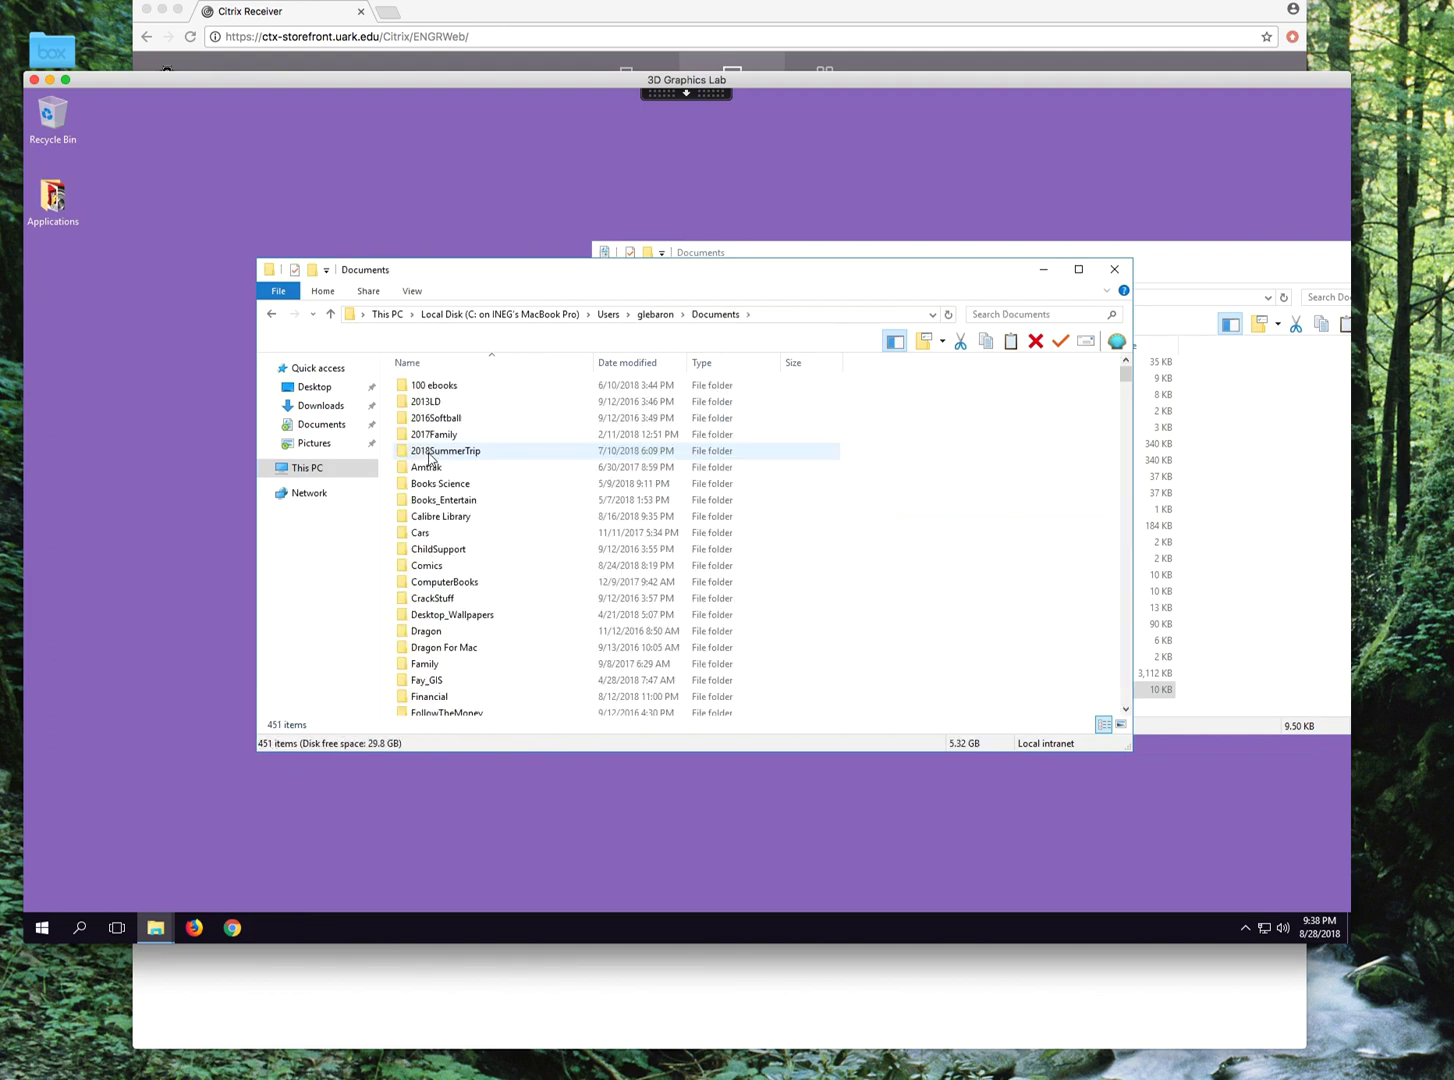
scroll(660, 553, down, 2)
scroll(660, 553, down, 10)
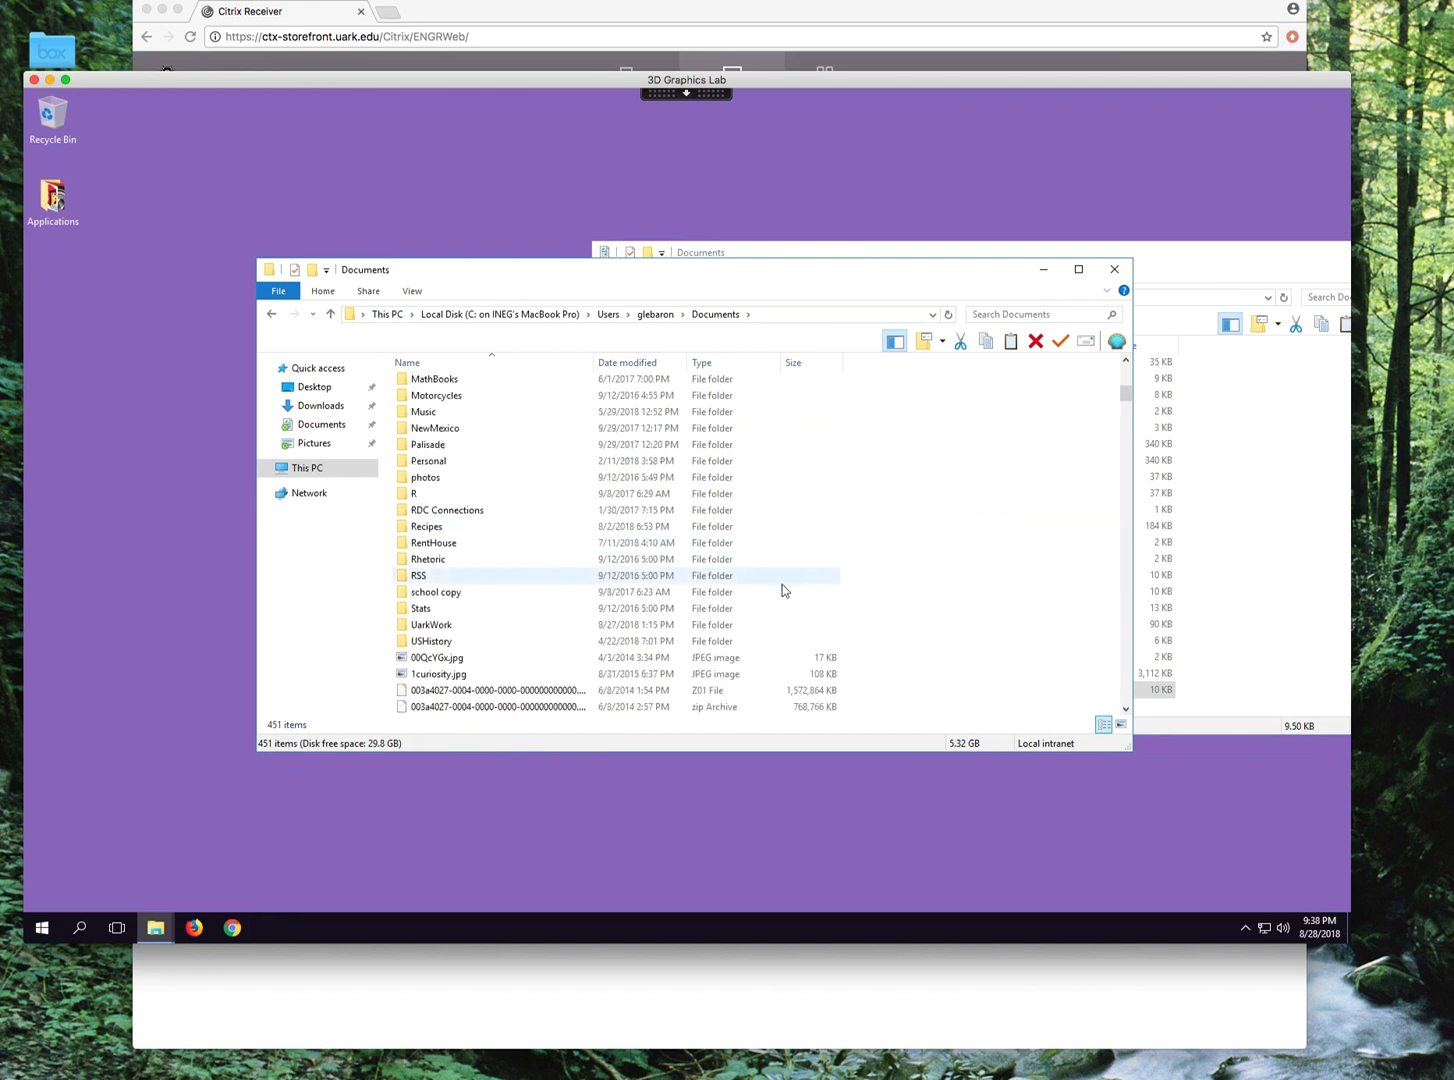
right_click(997, 661)
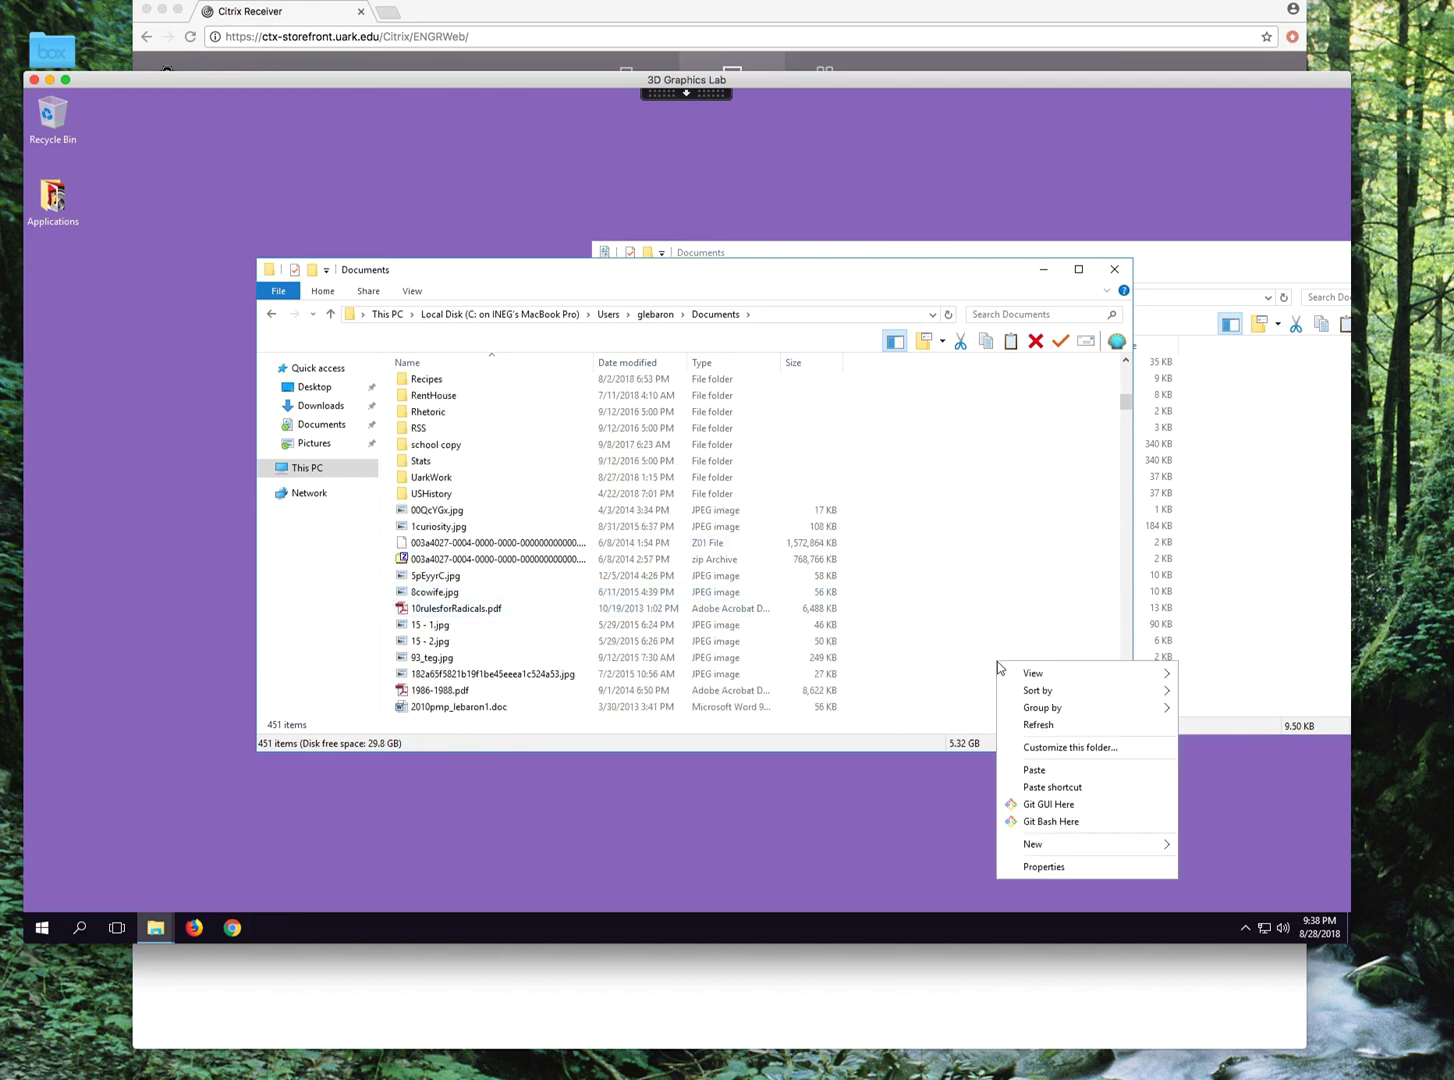
click(1034, 772)
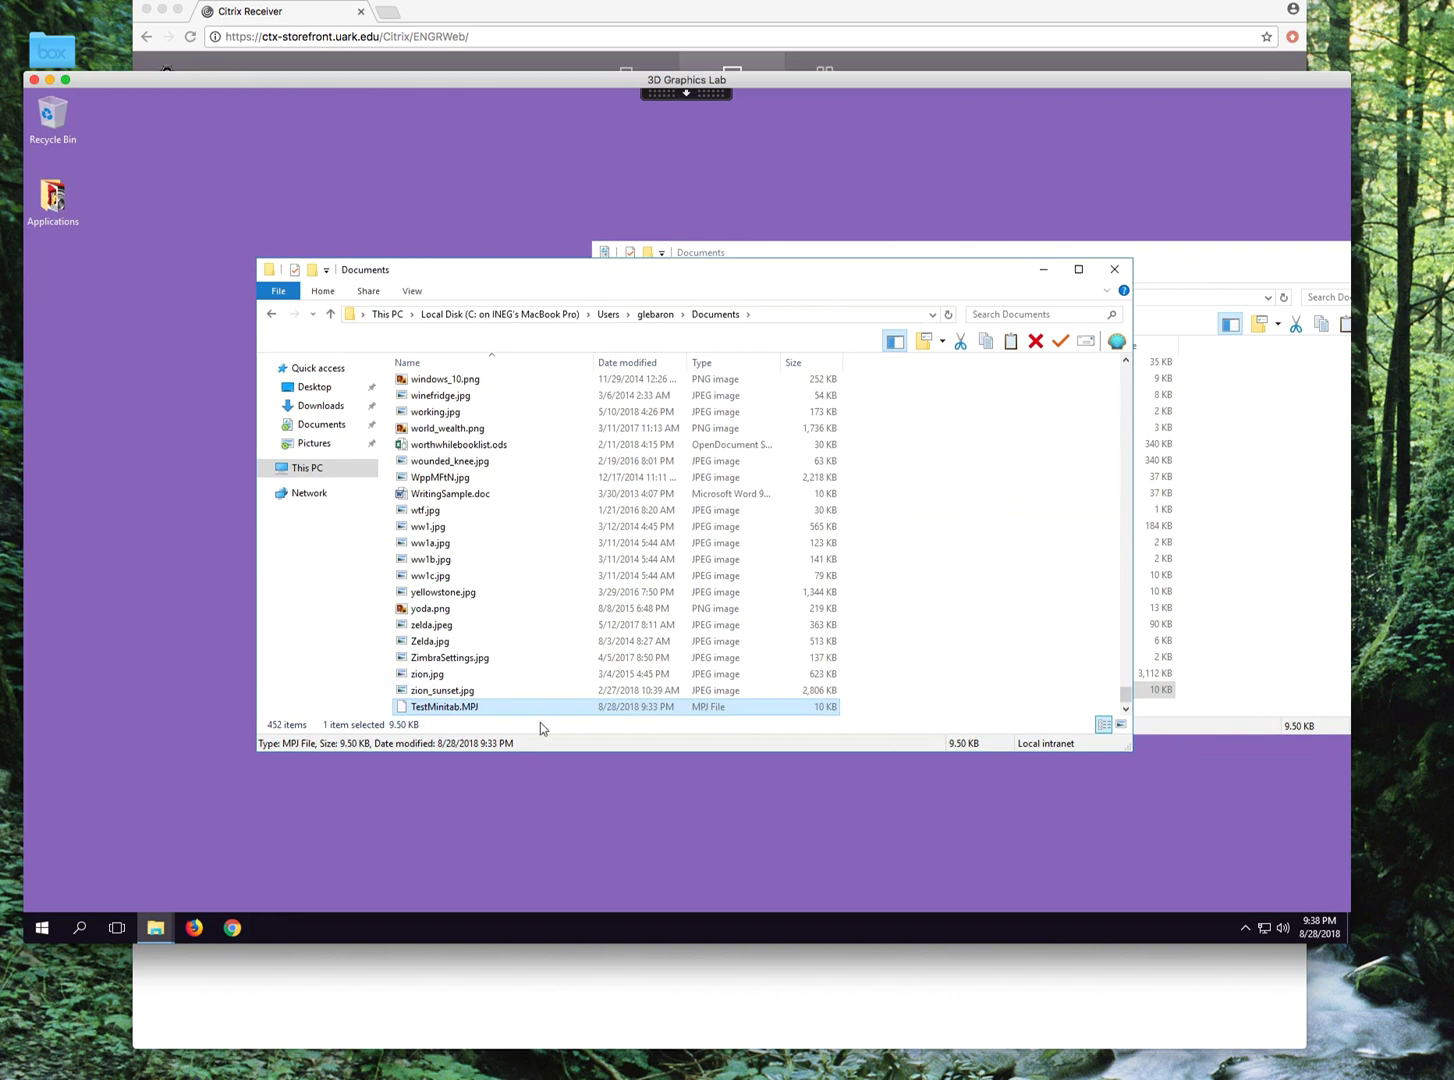
Copy zion_sunset.jpg and bring the lab's Documents window to the front.
click(431, 692)
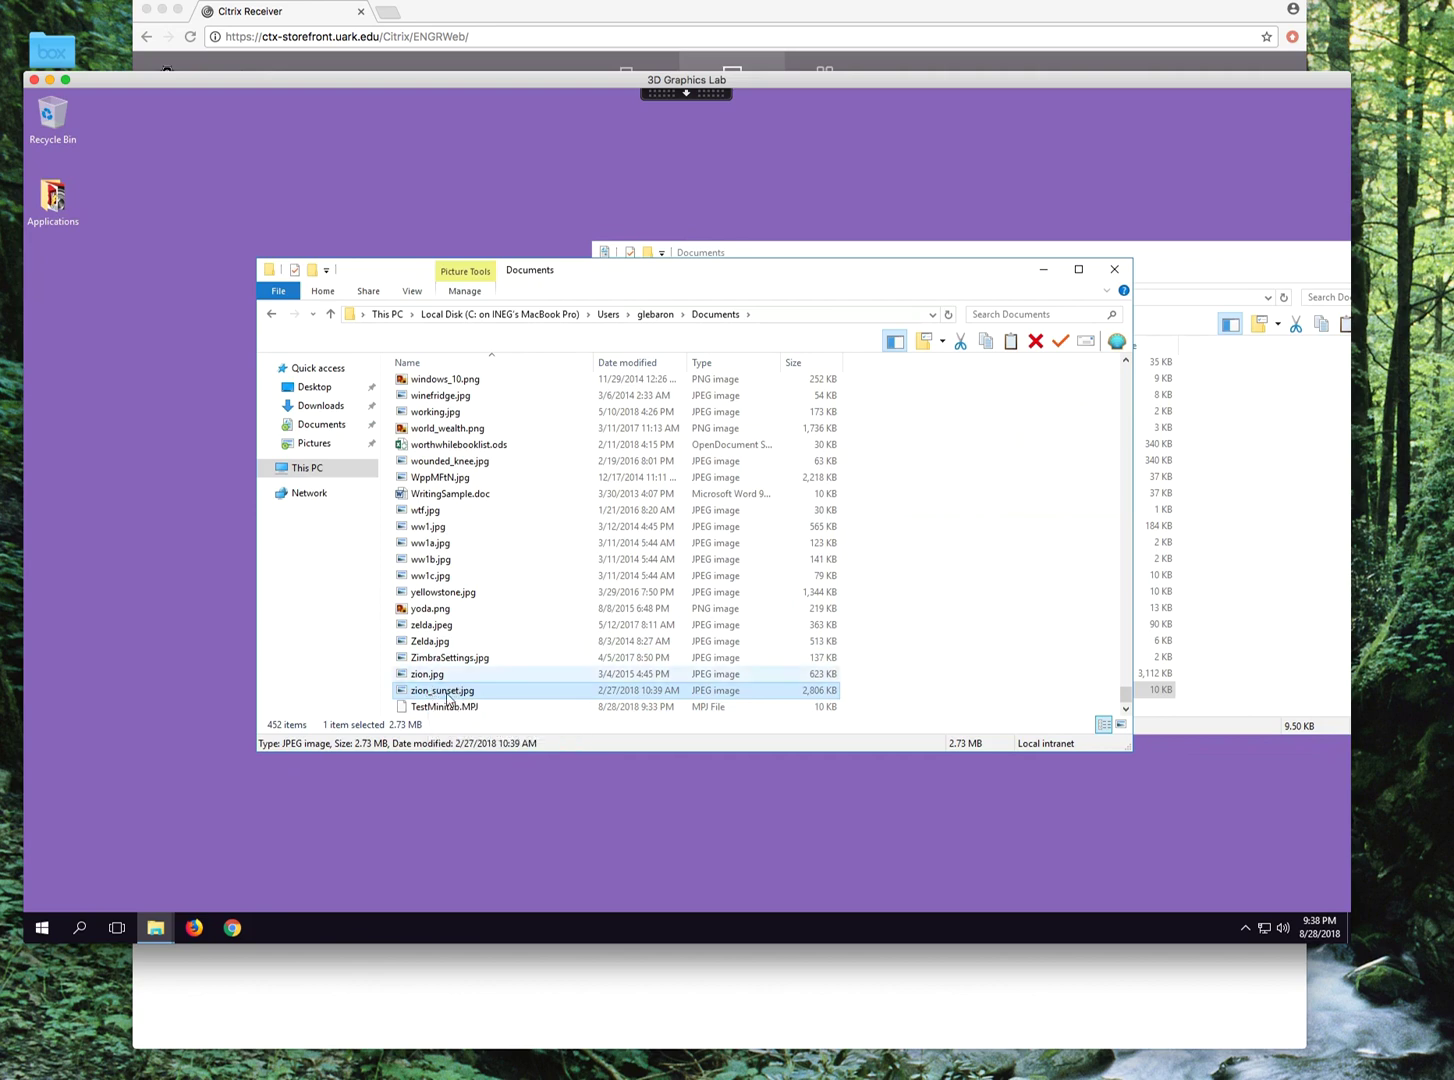
right_click(437, 693)
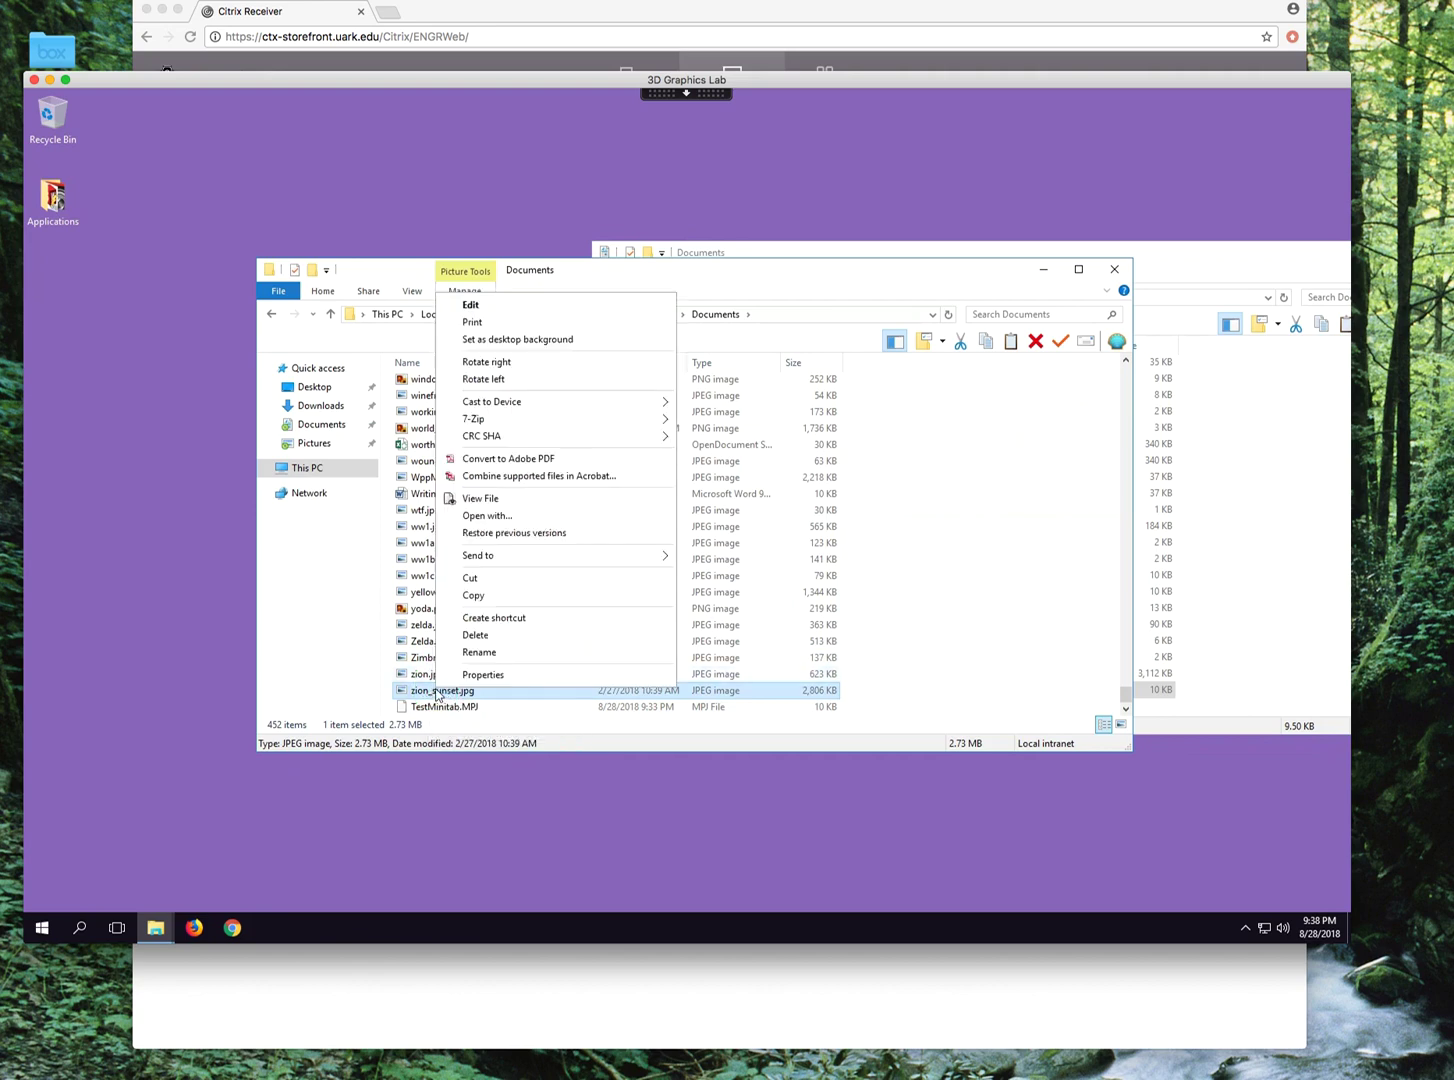
click(473, 595)
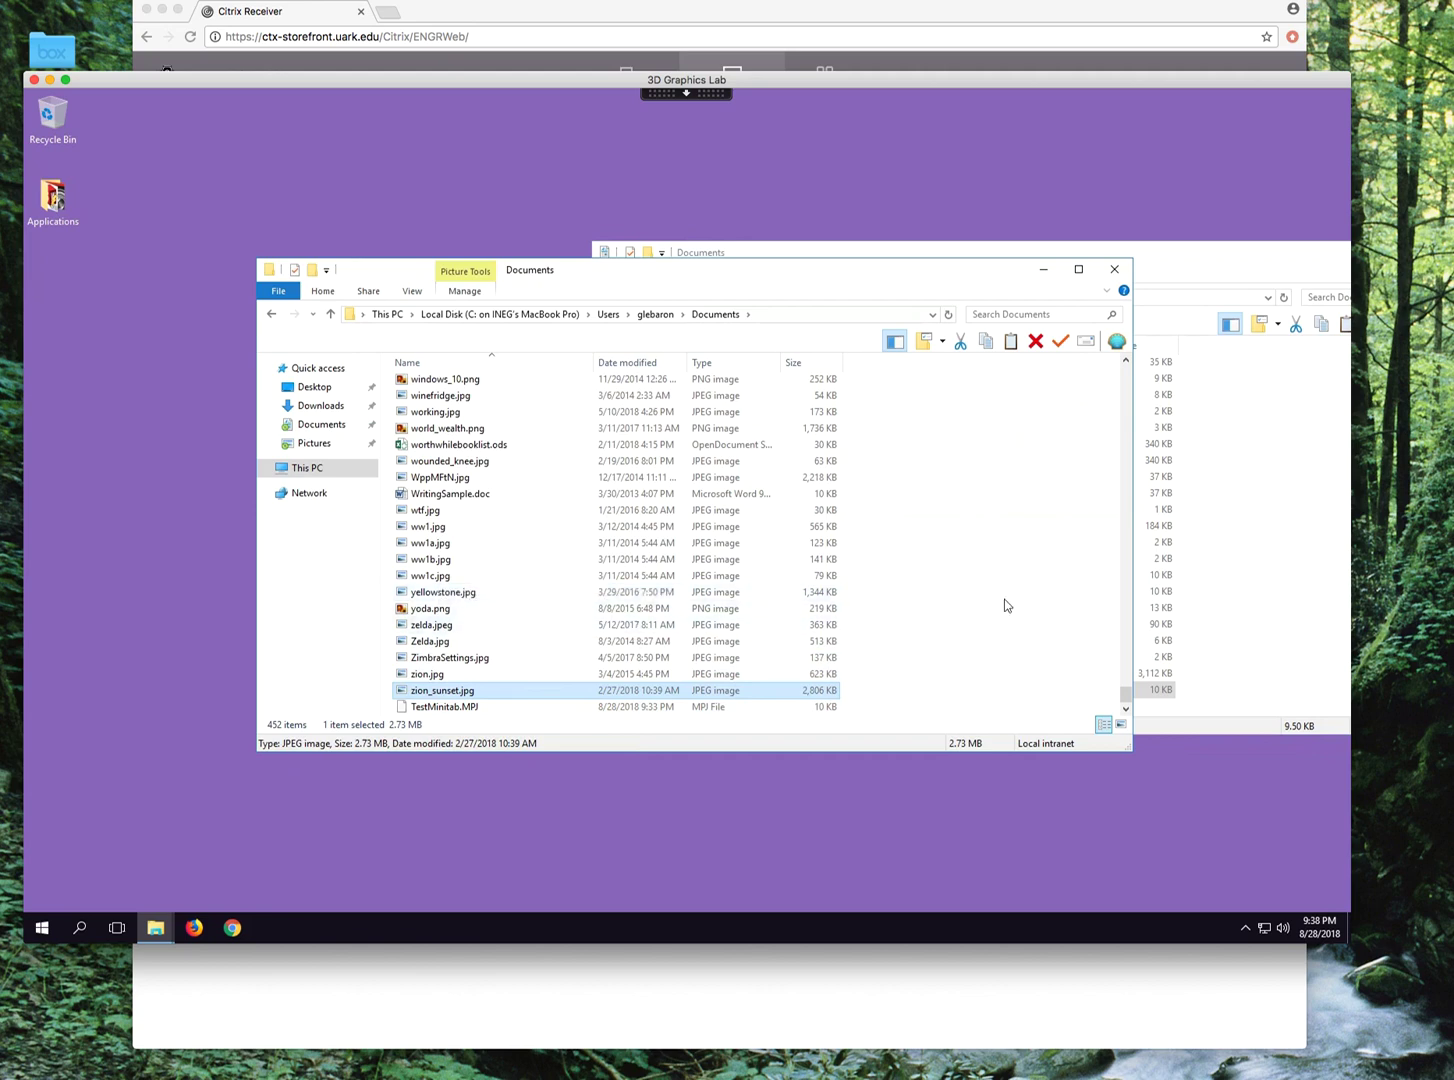
click(1275, 508)
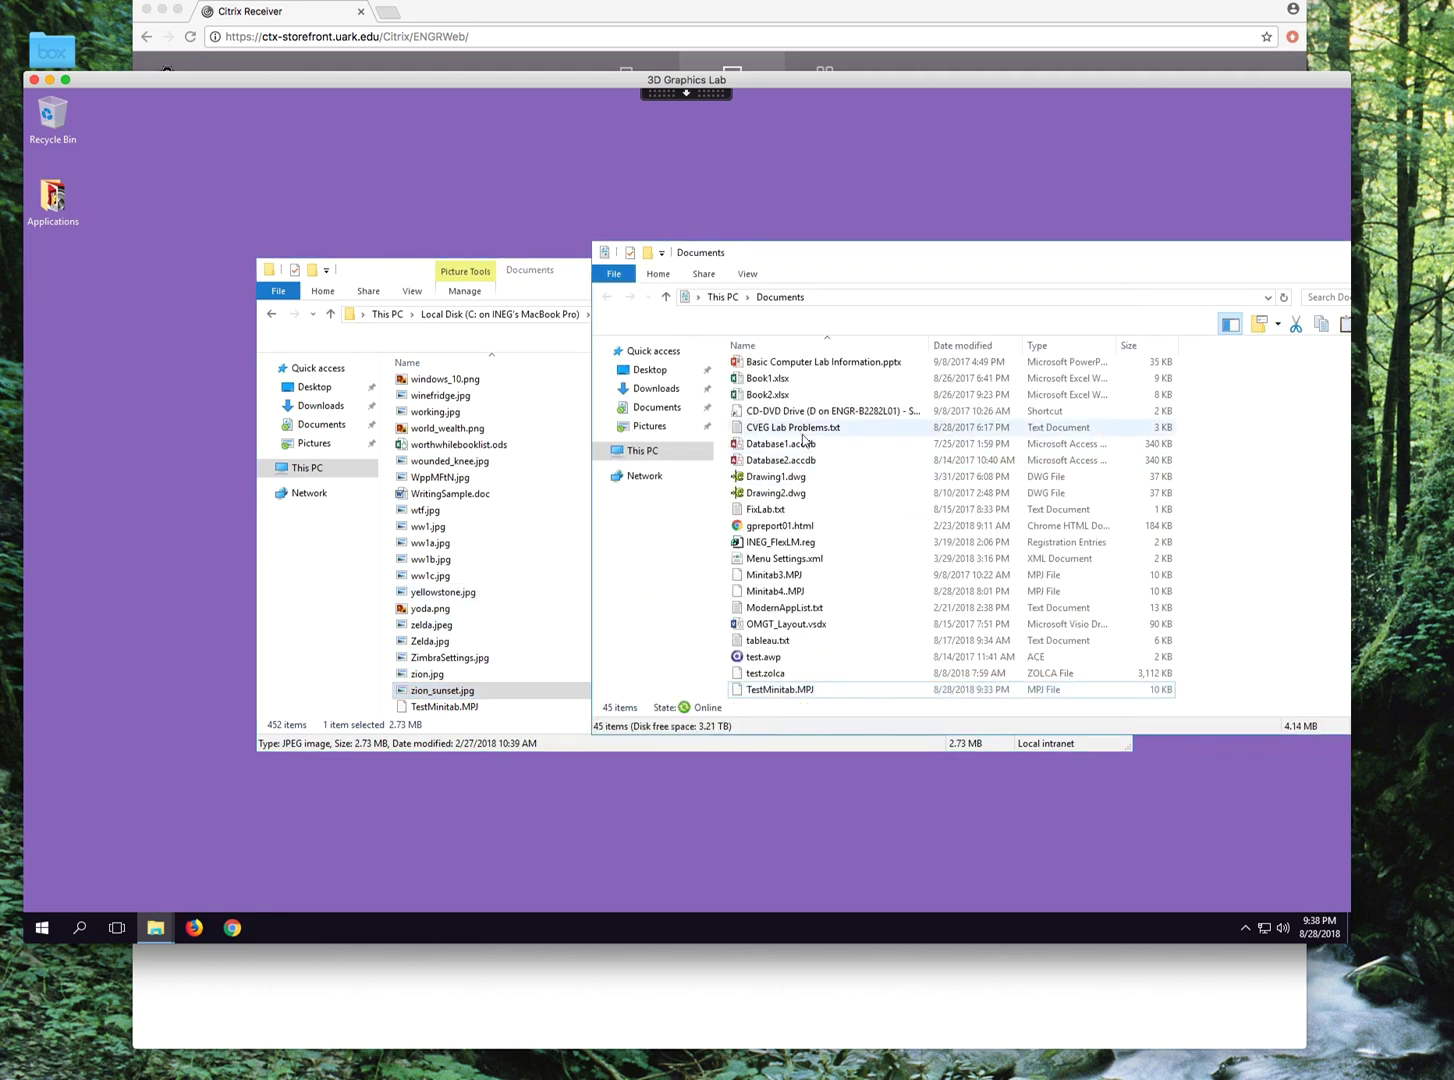
Paste zion_sunset.jpg into the lab's Documents folder and close the sunset photo preview.
drag(883, 256, 558, 293)
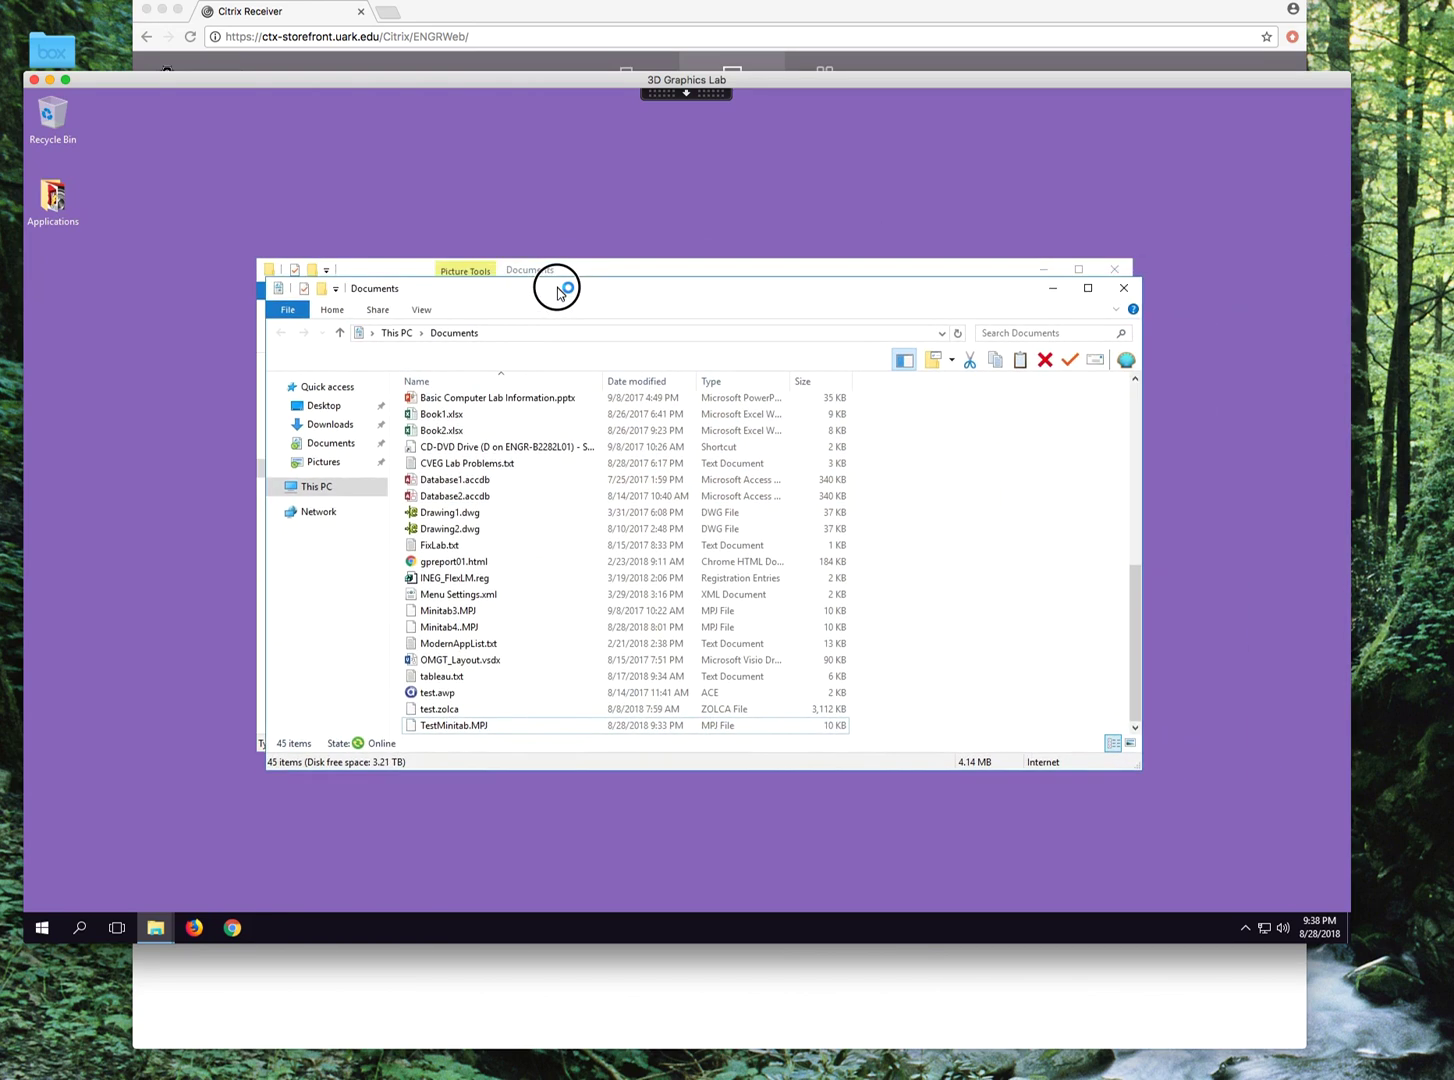
click(335, 443)
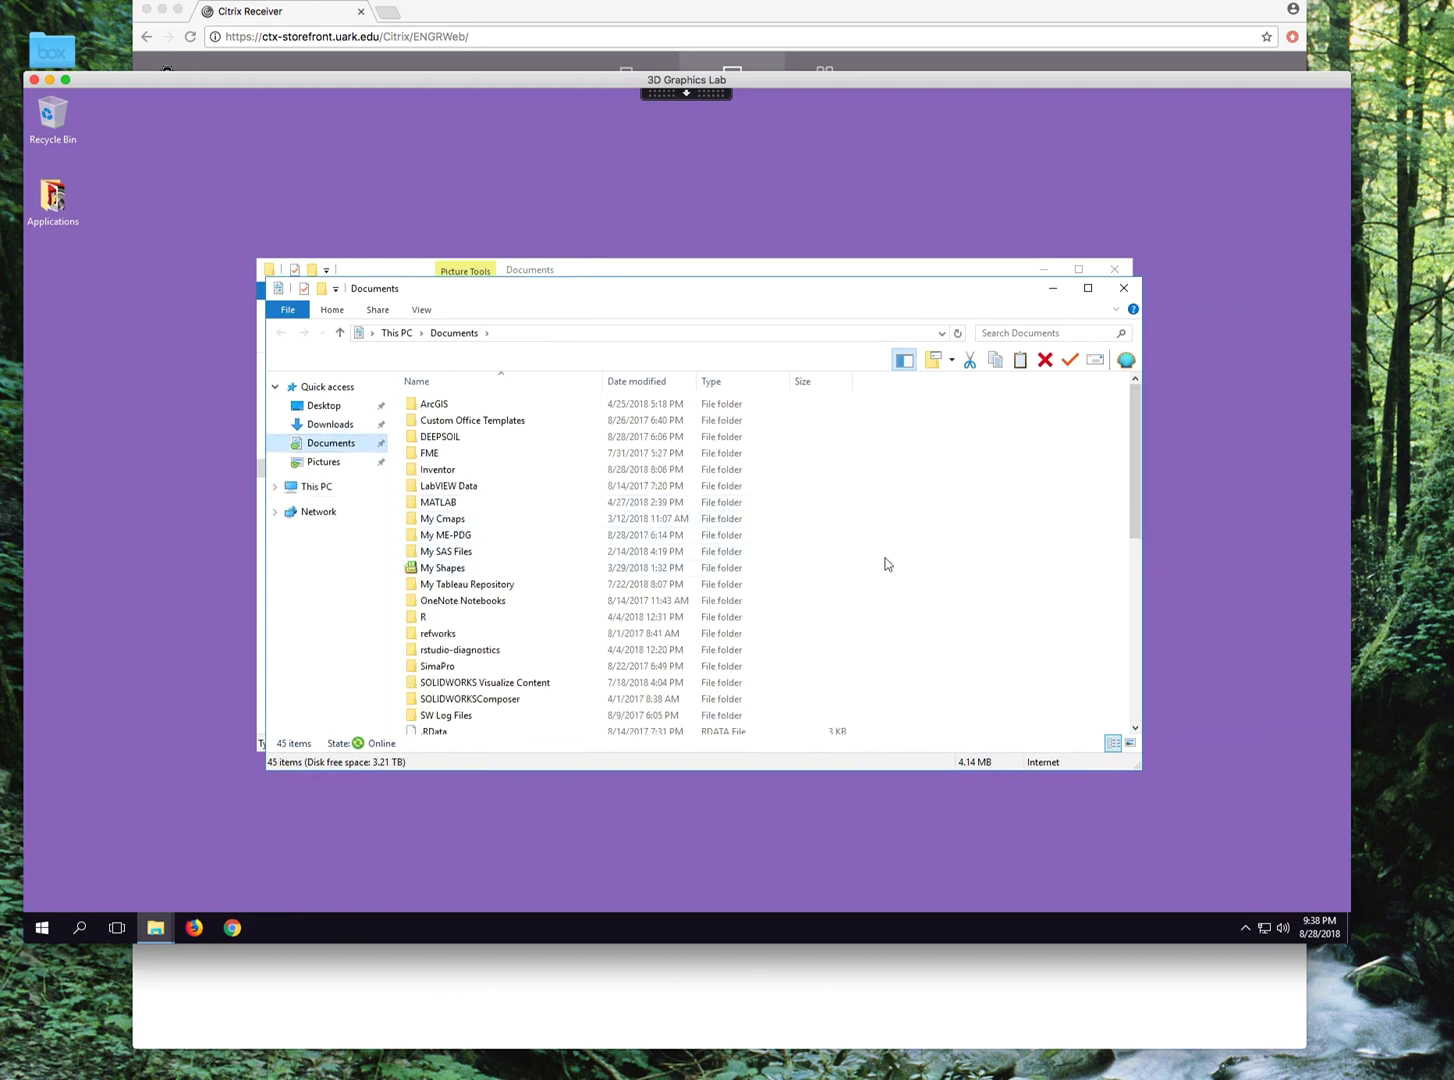
right_click(1001, 577)
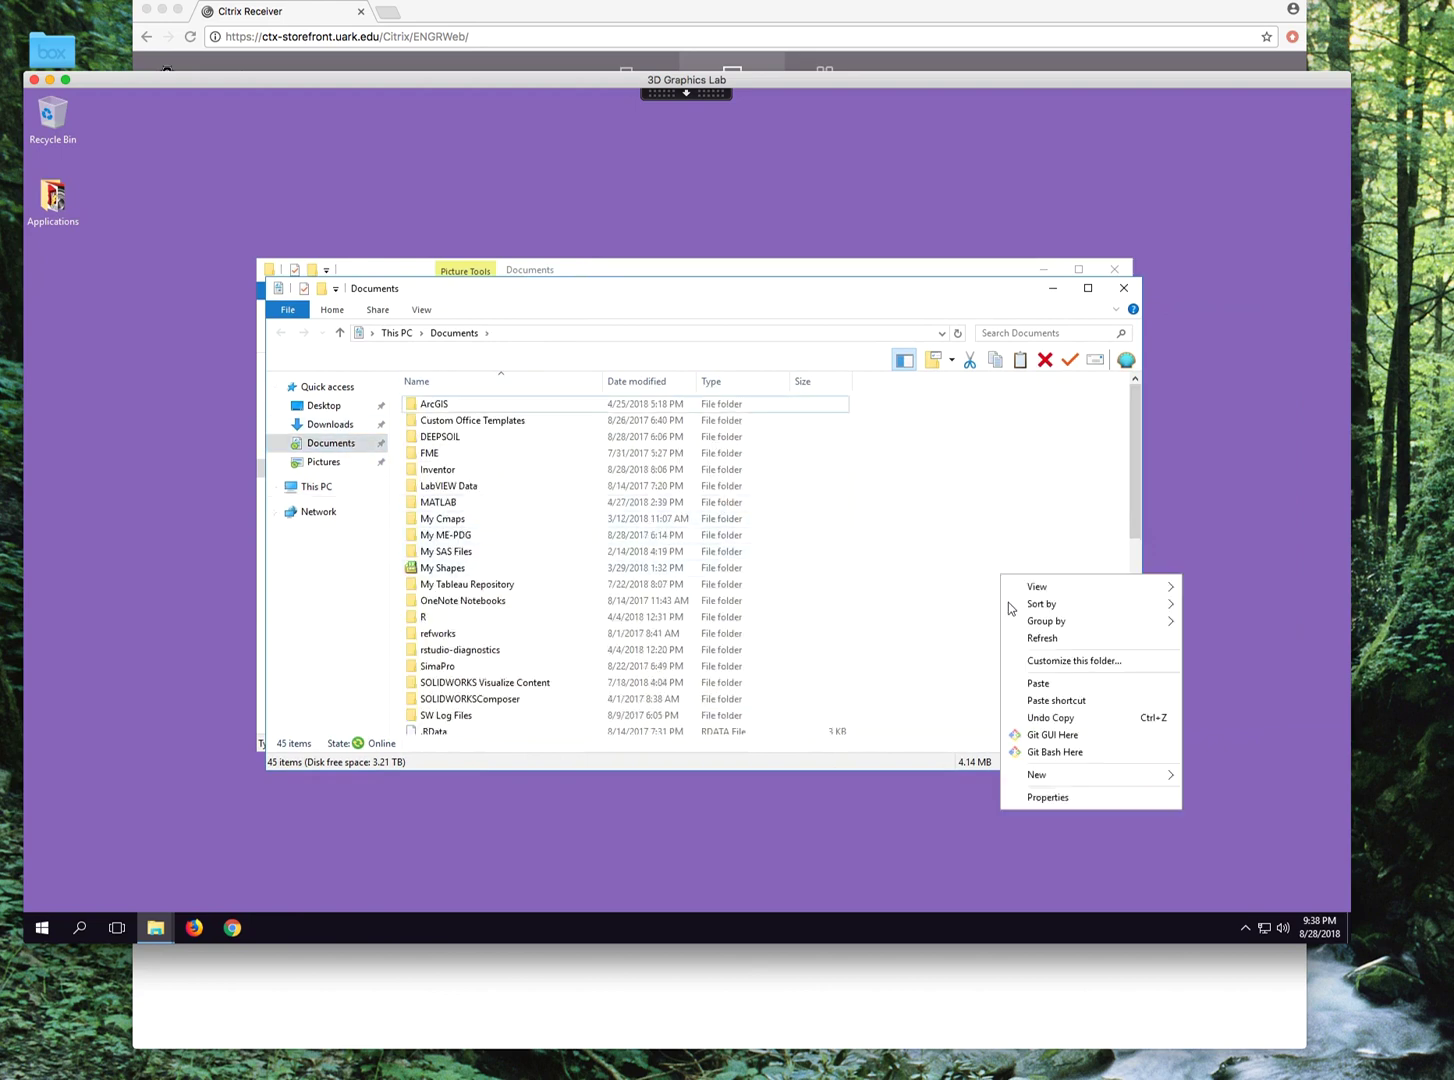
click(1035, 683)
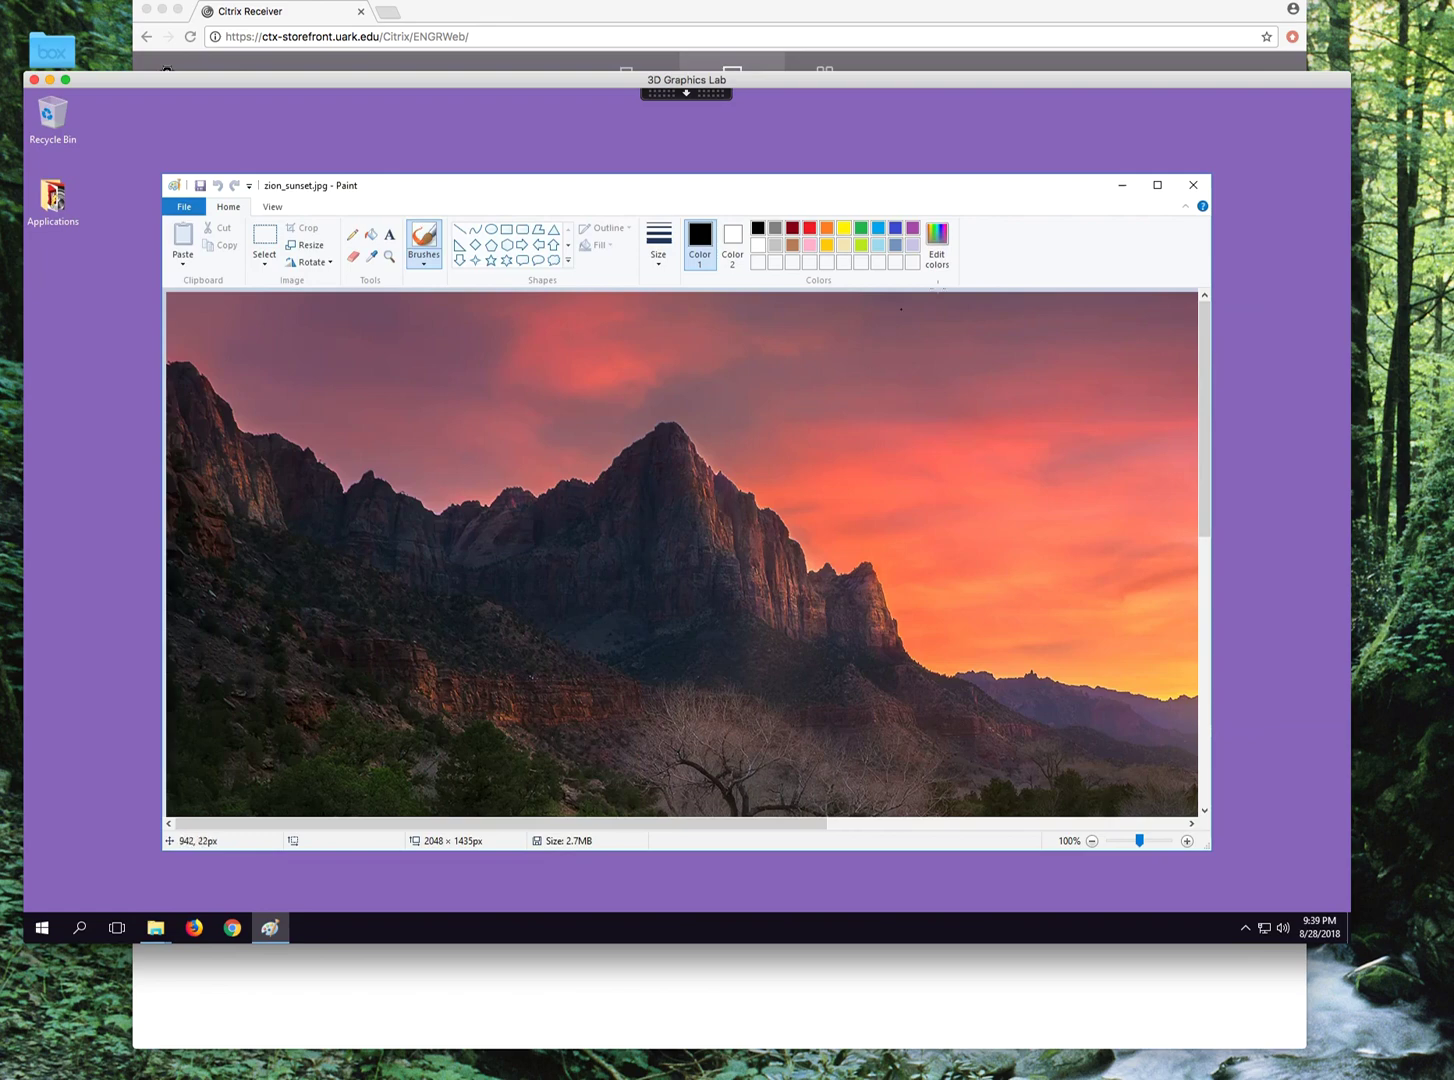
click(1196, 185)
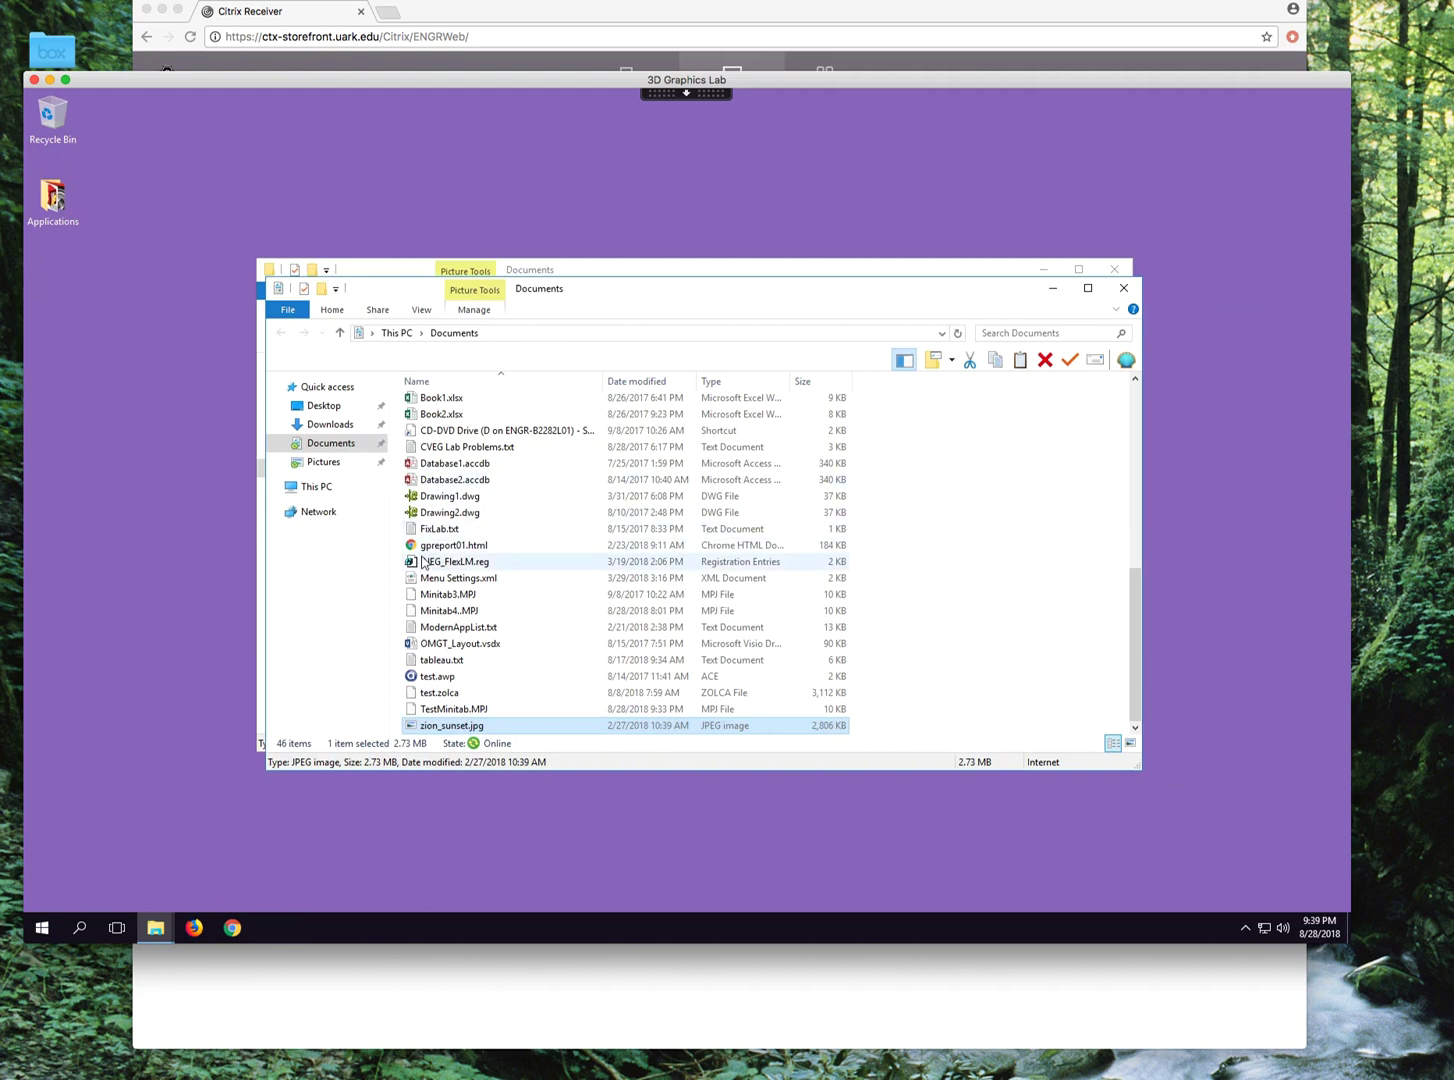
click(318, 490)
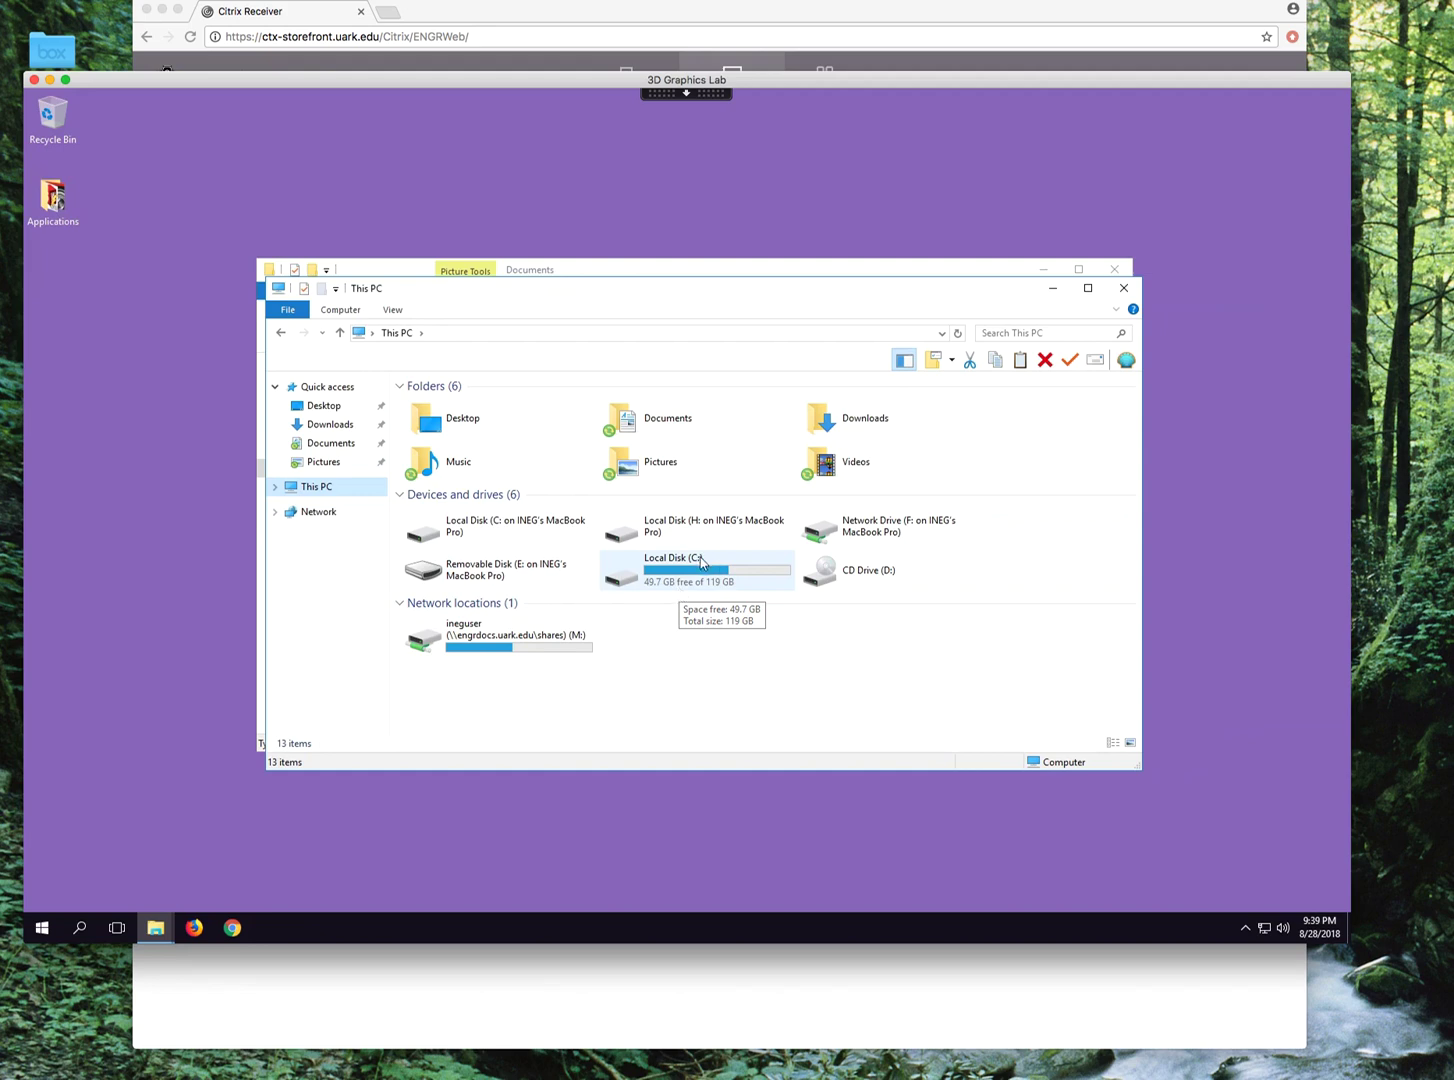
click(510, 648)
double_click(510, 645)
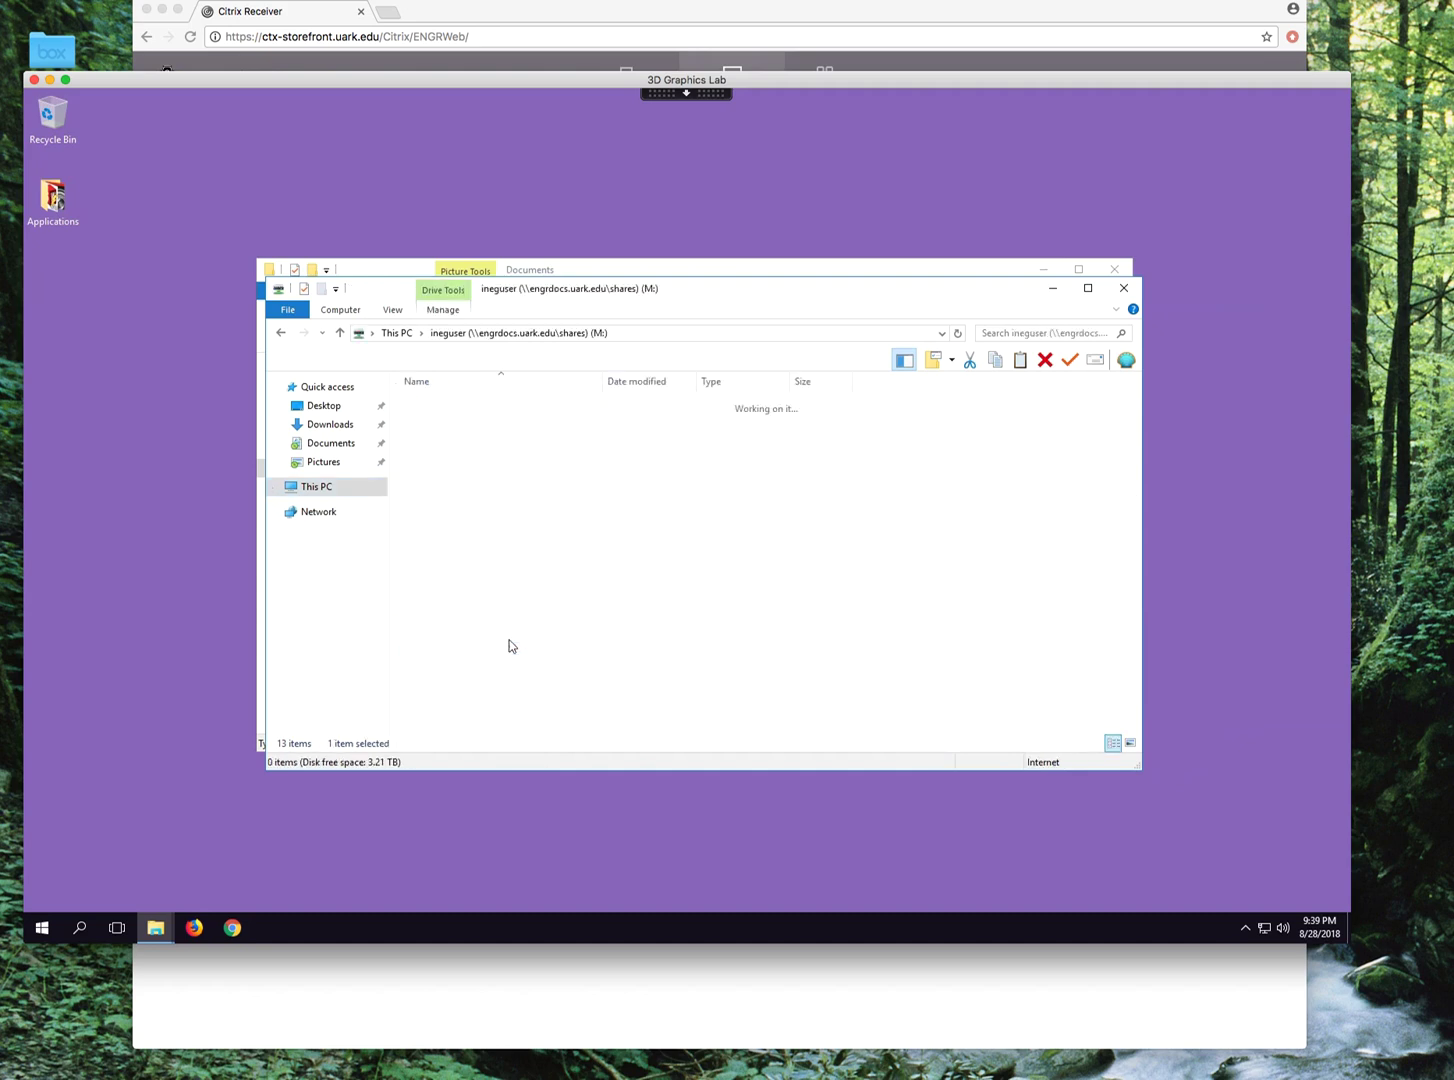
double_click(437, 421)
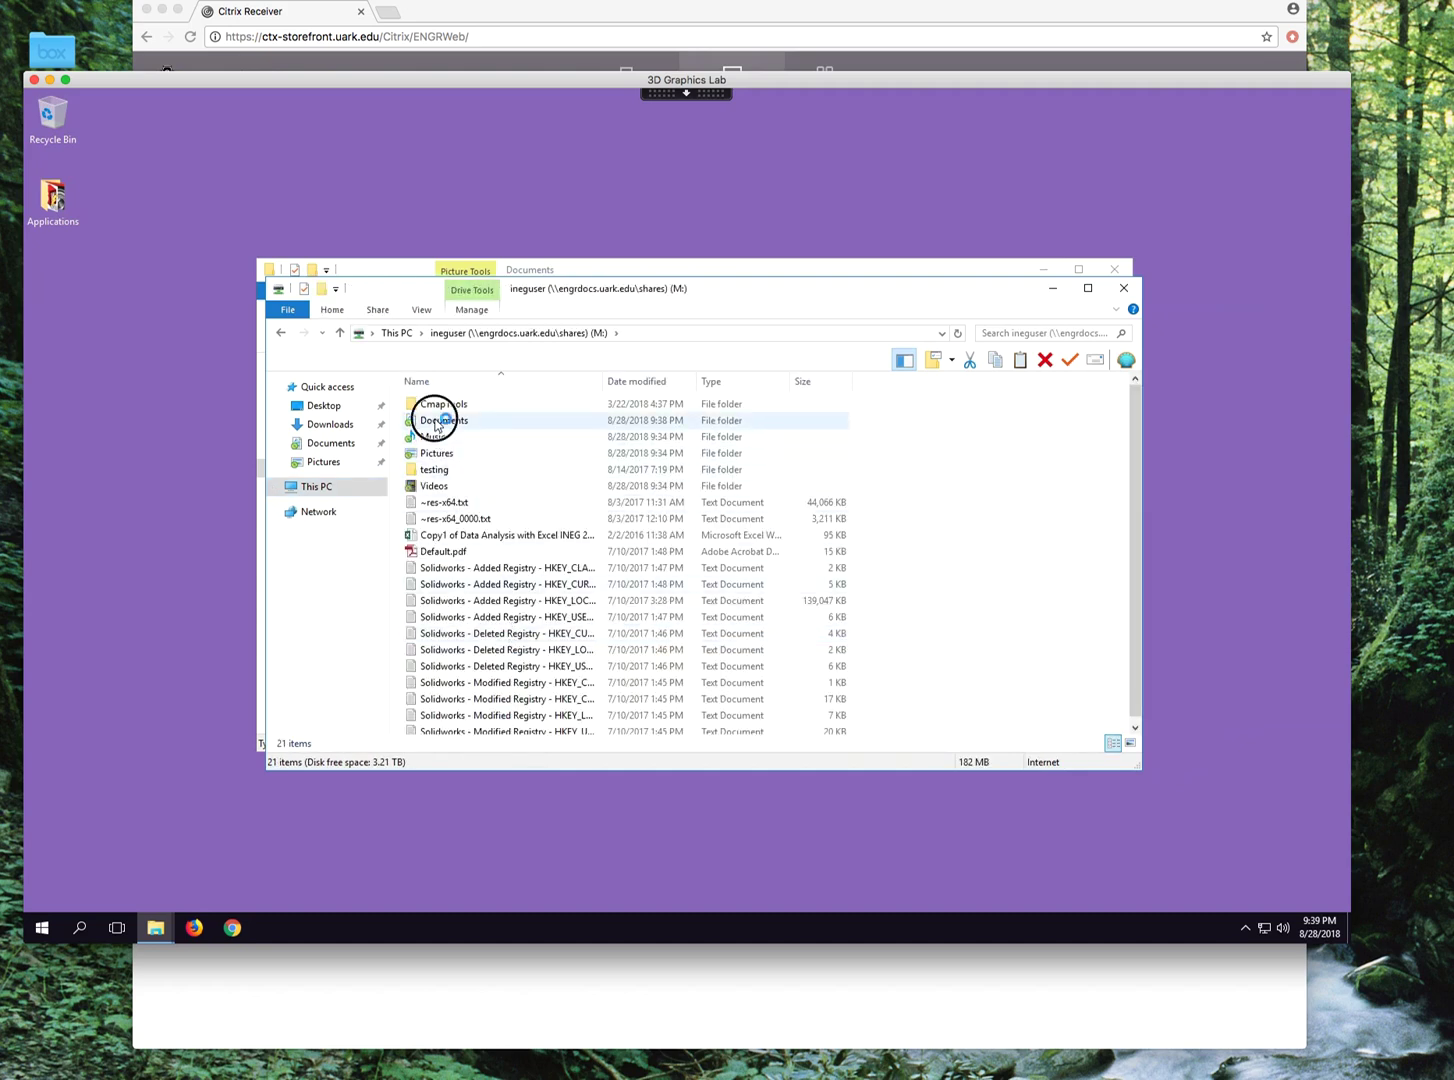
click(320, 446)
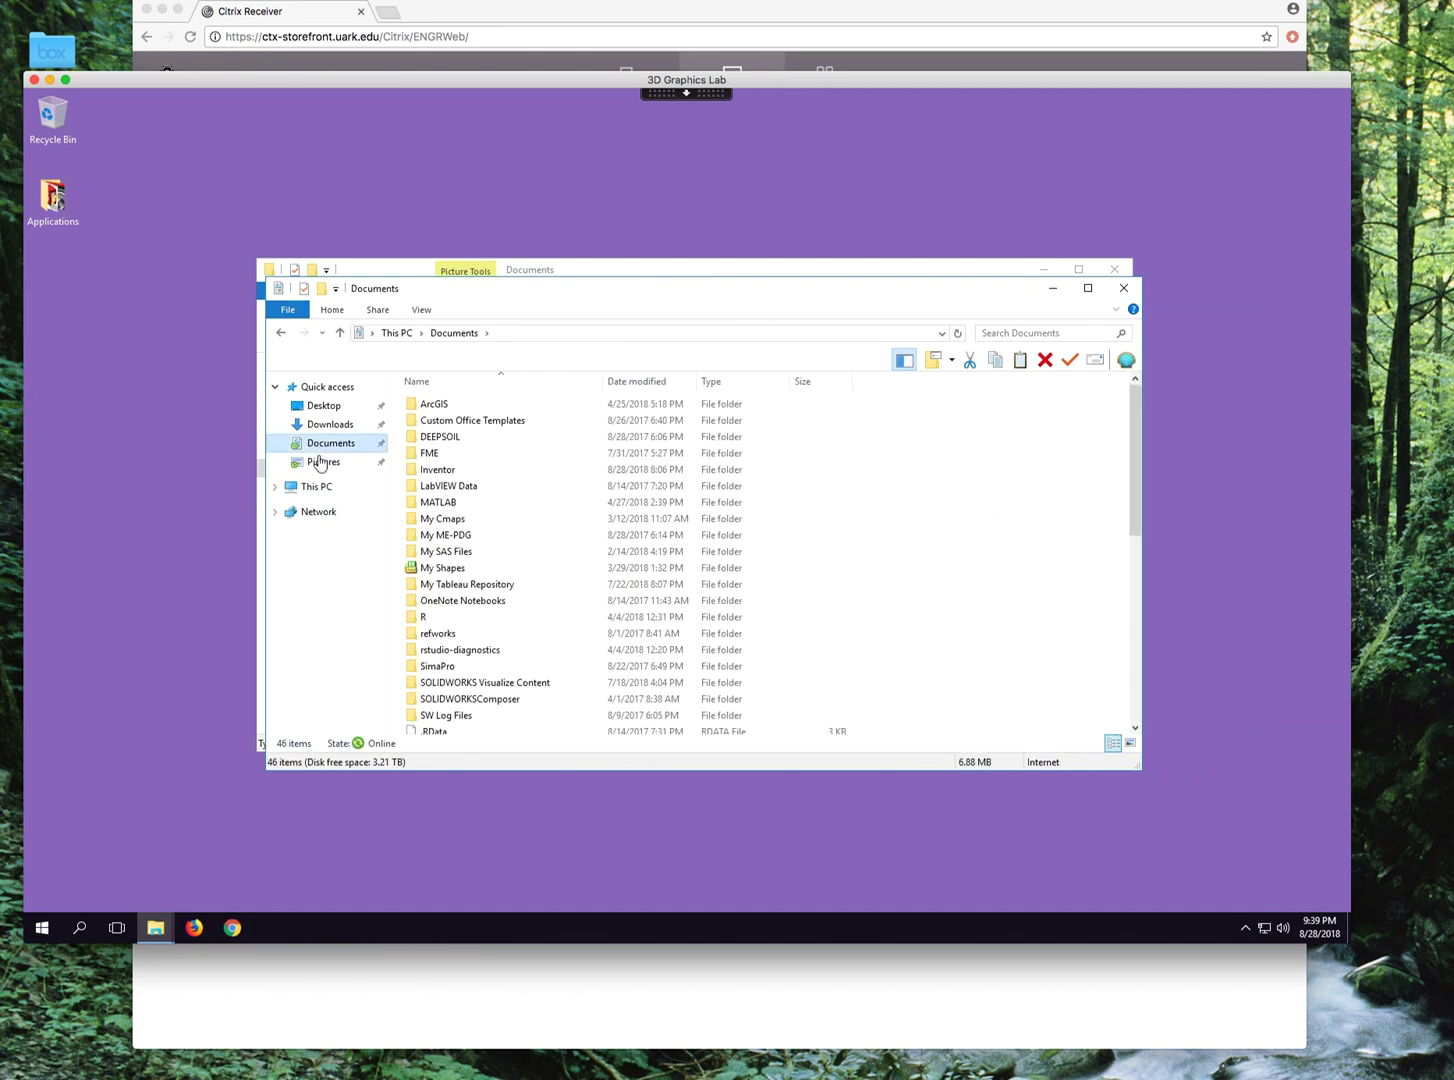
click(308, 488)
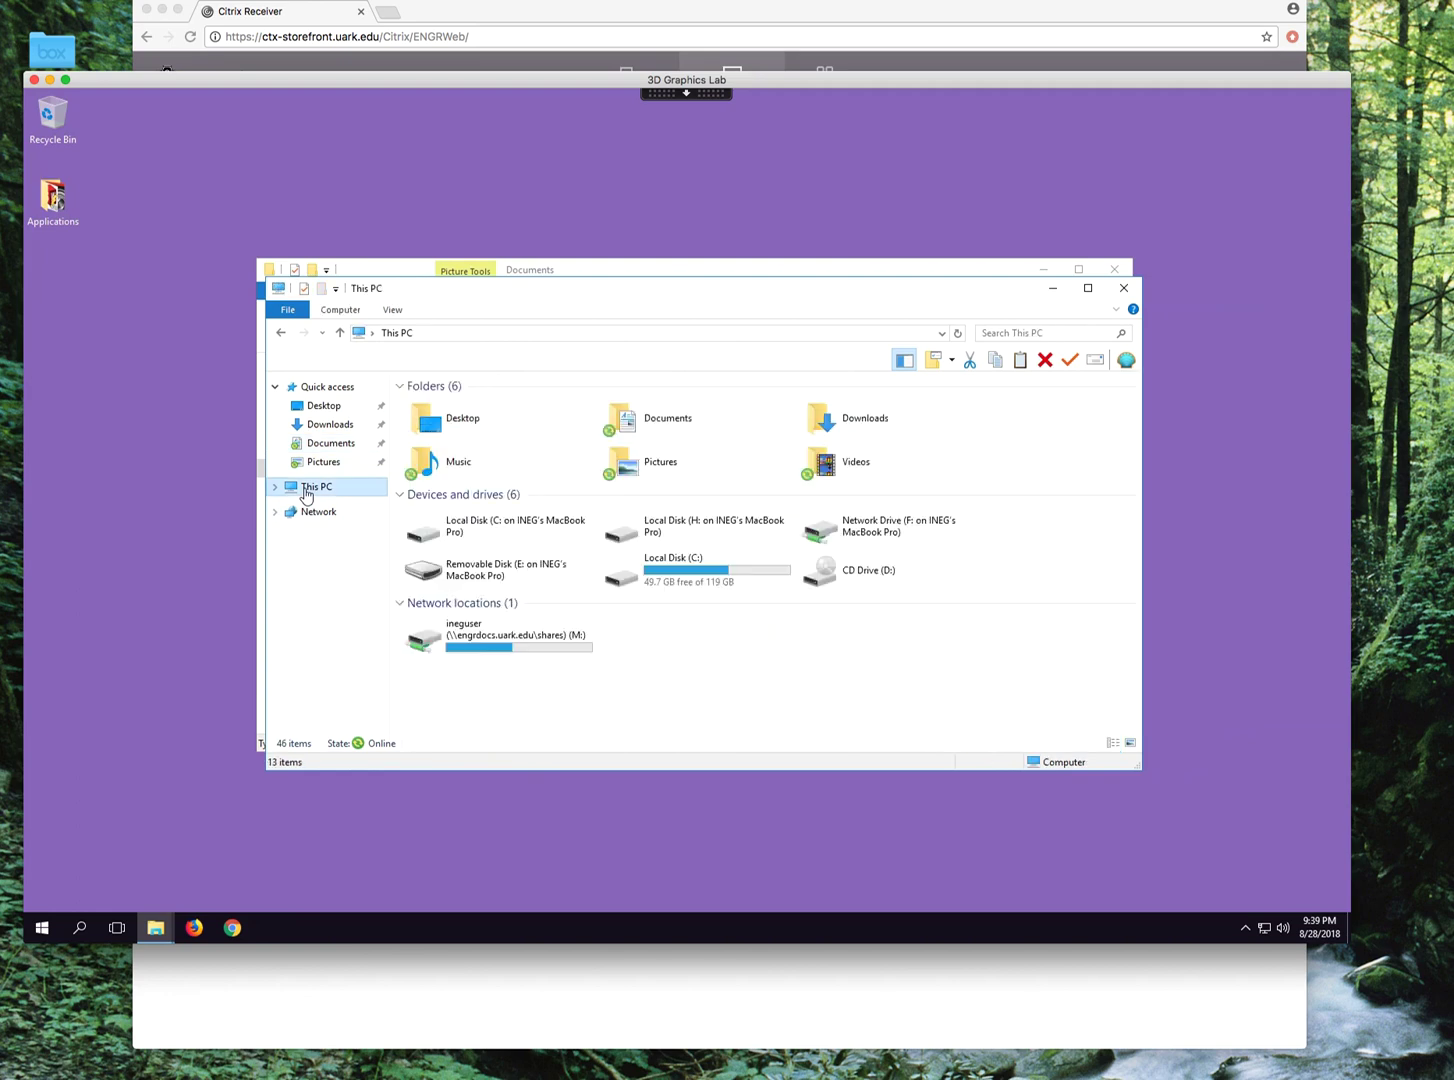
double_click(474, 655)
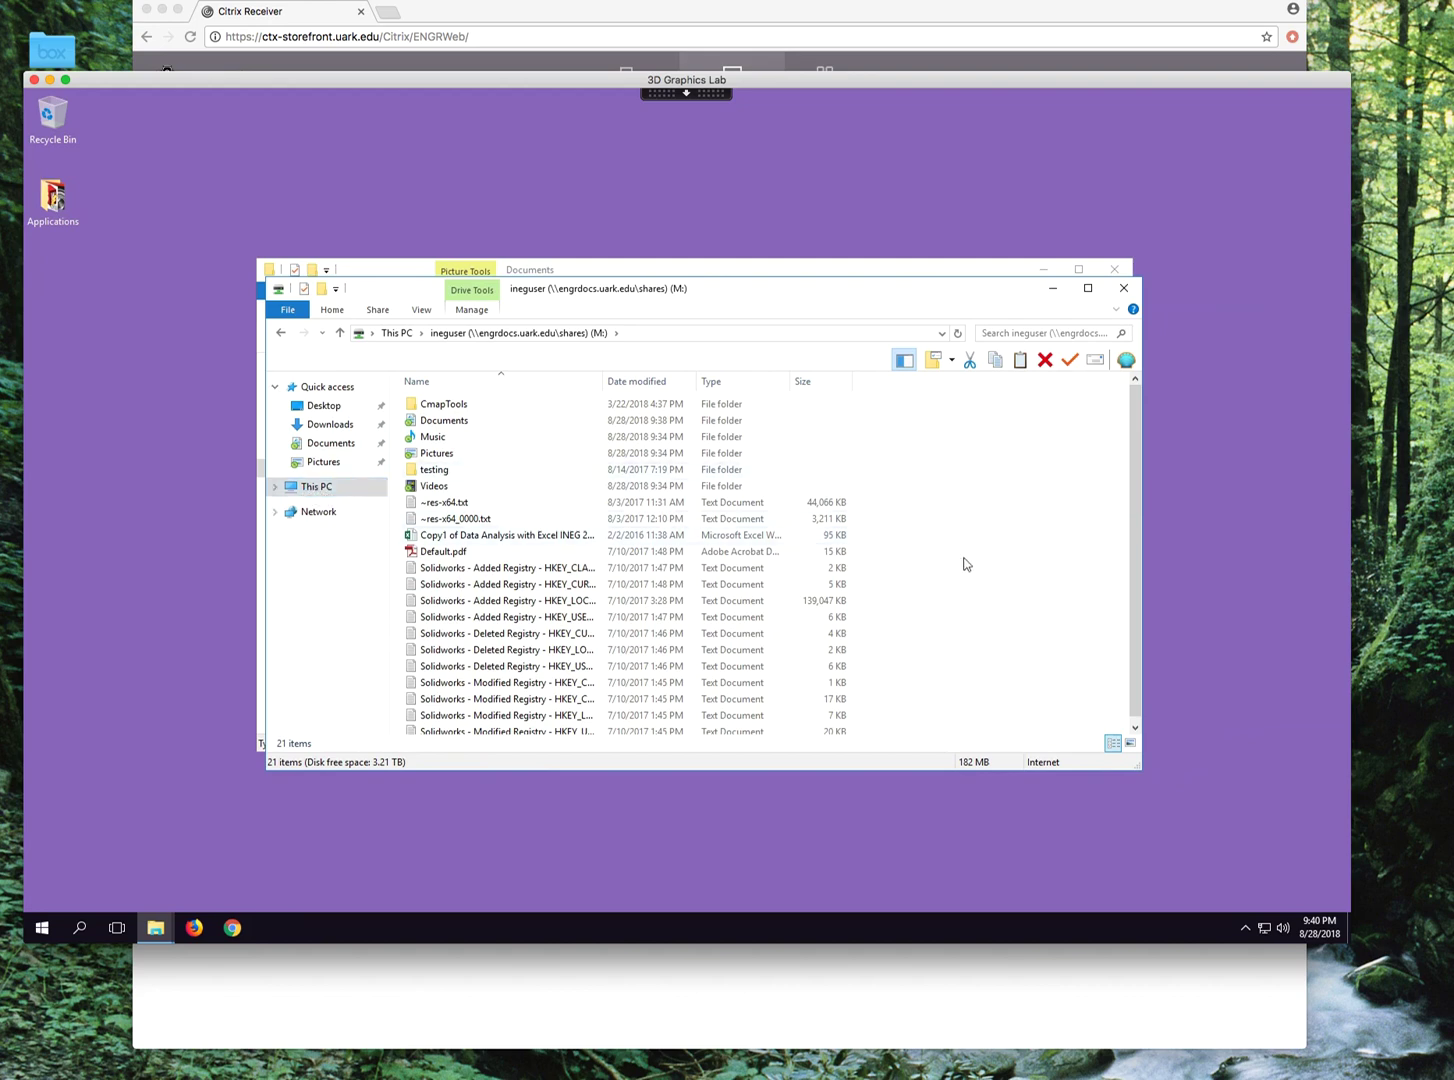
click(1134, 728)
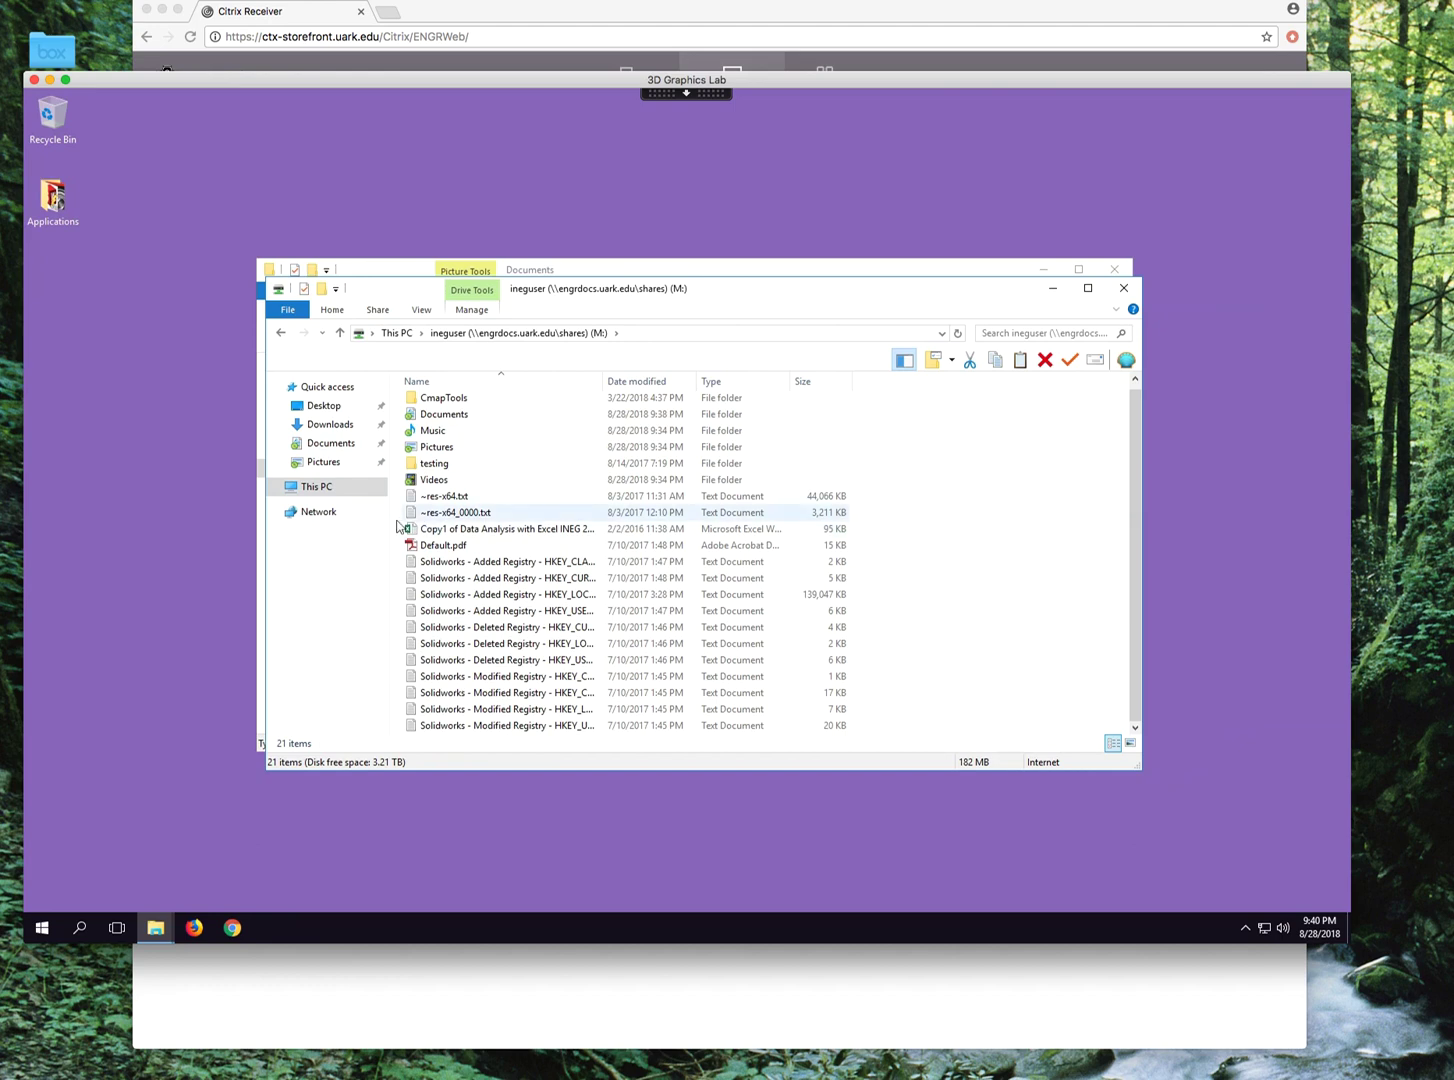
click(328, 446)
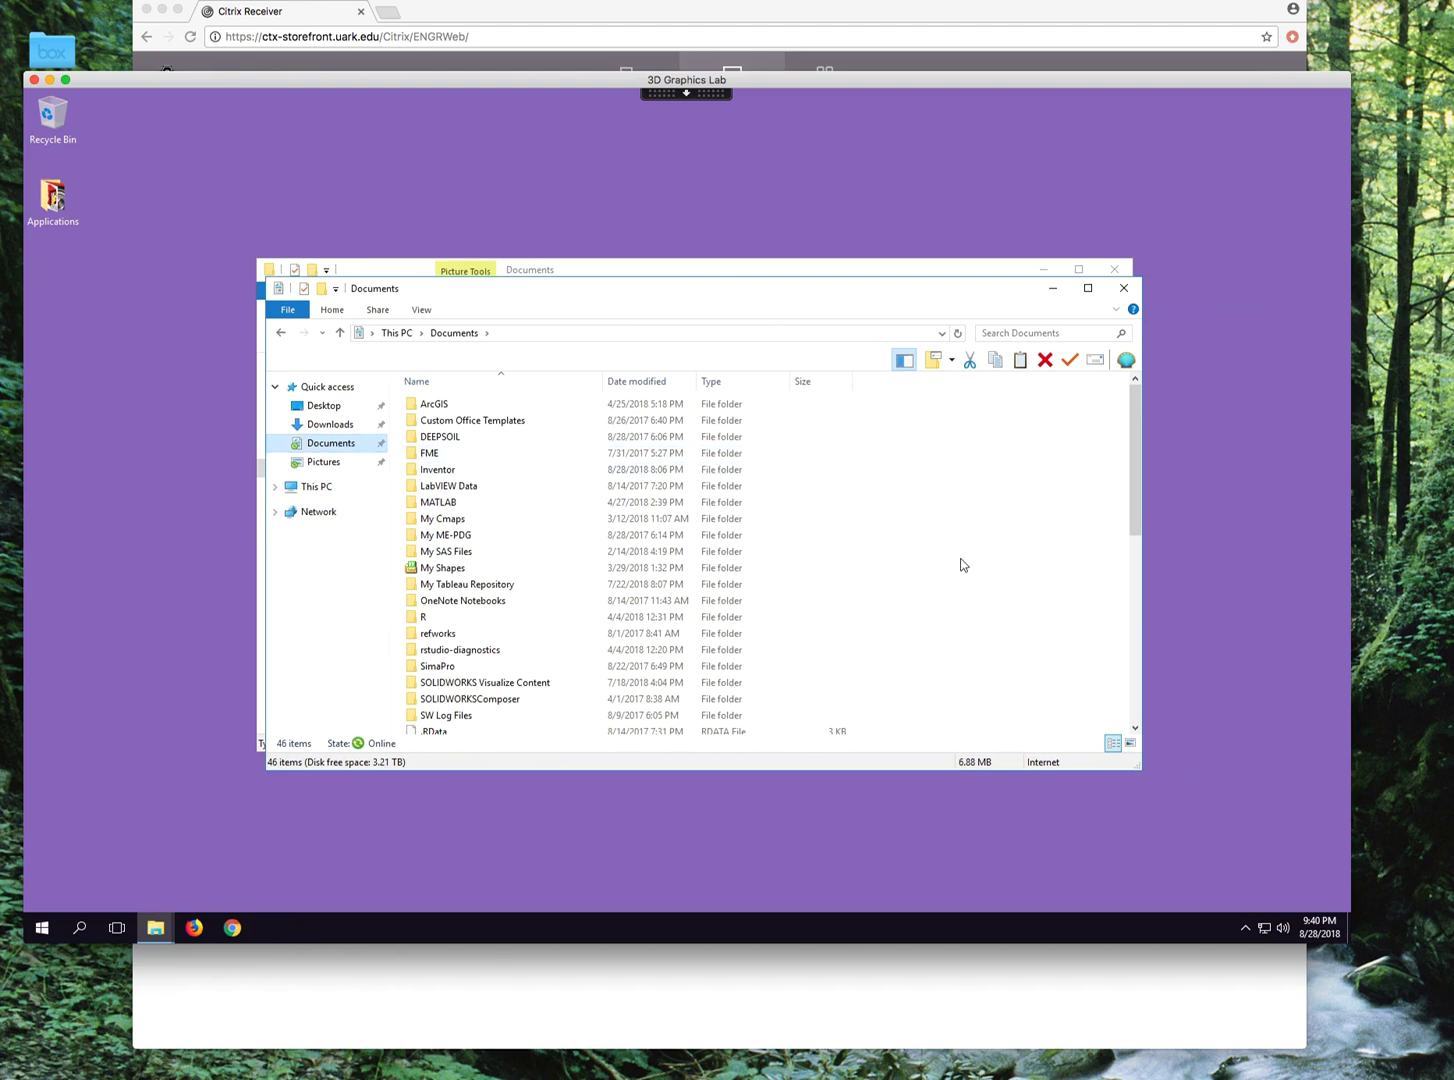
scroll(962, 565, down, 8)
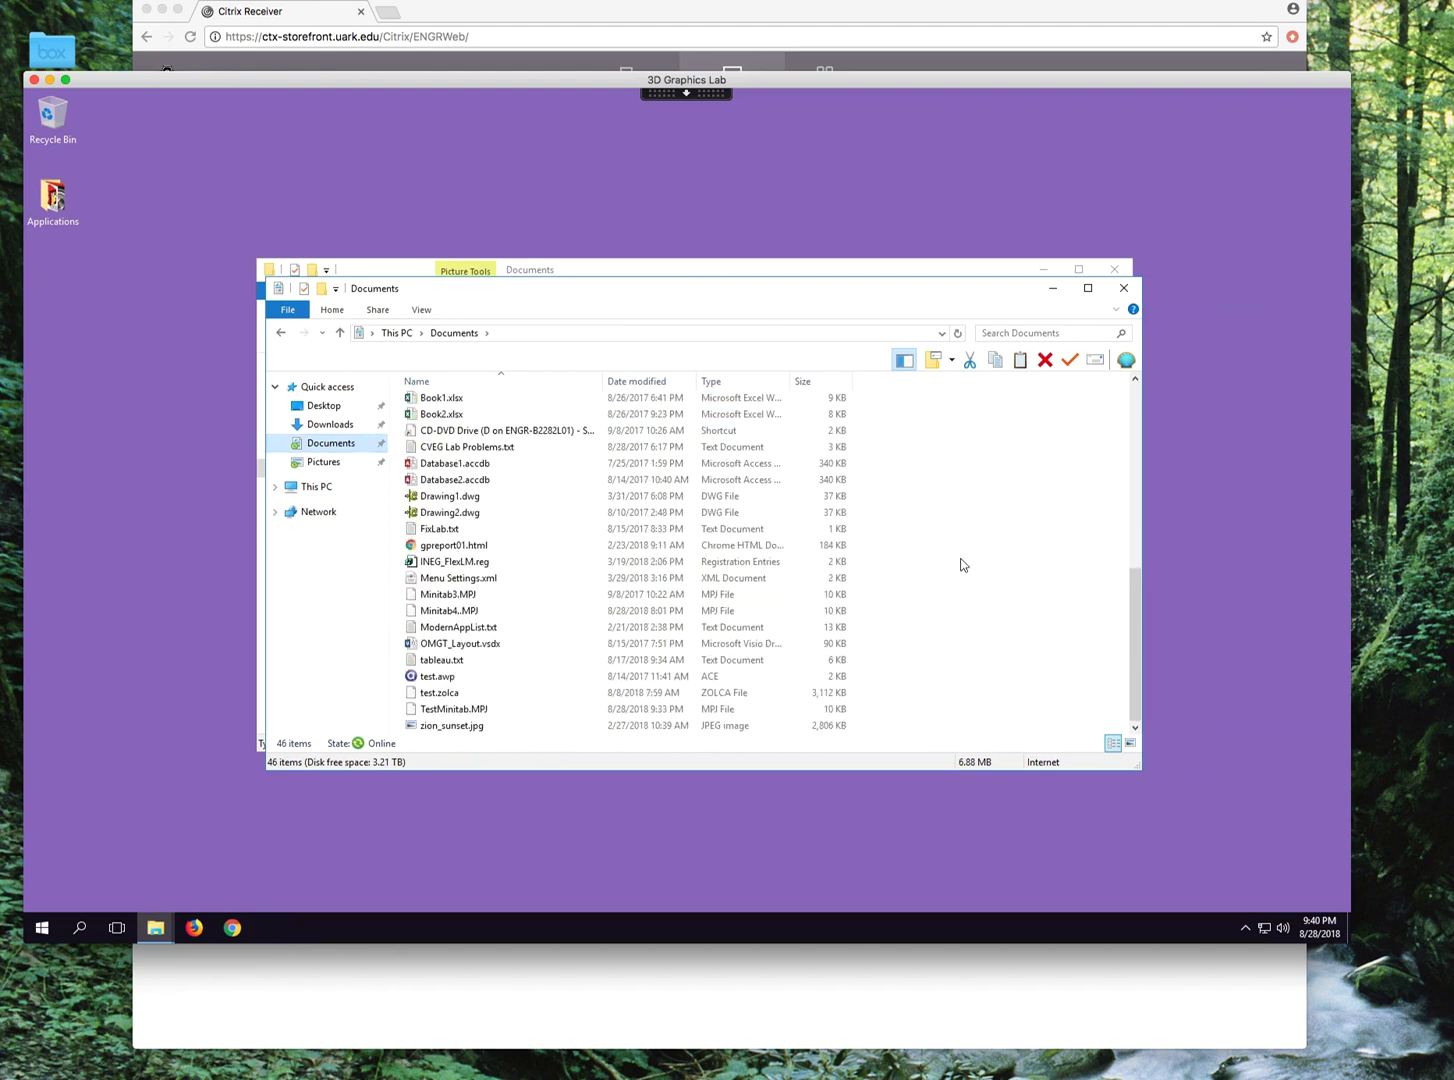
Return to This PC, then close the This PC and Mac Documents Explorer windows.
click(311, 489)
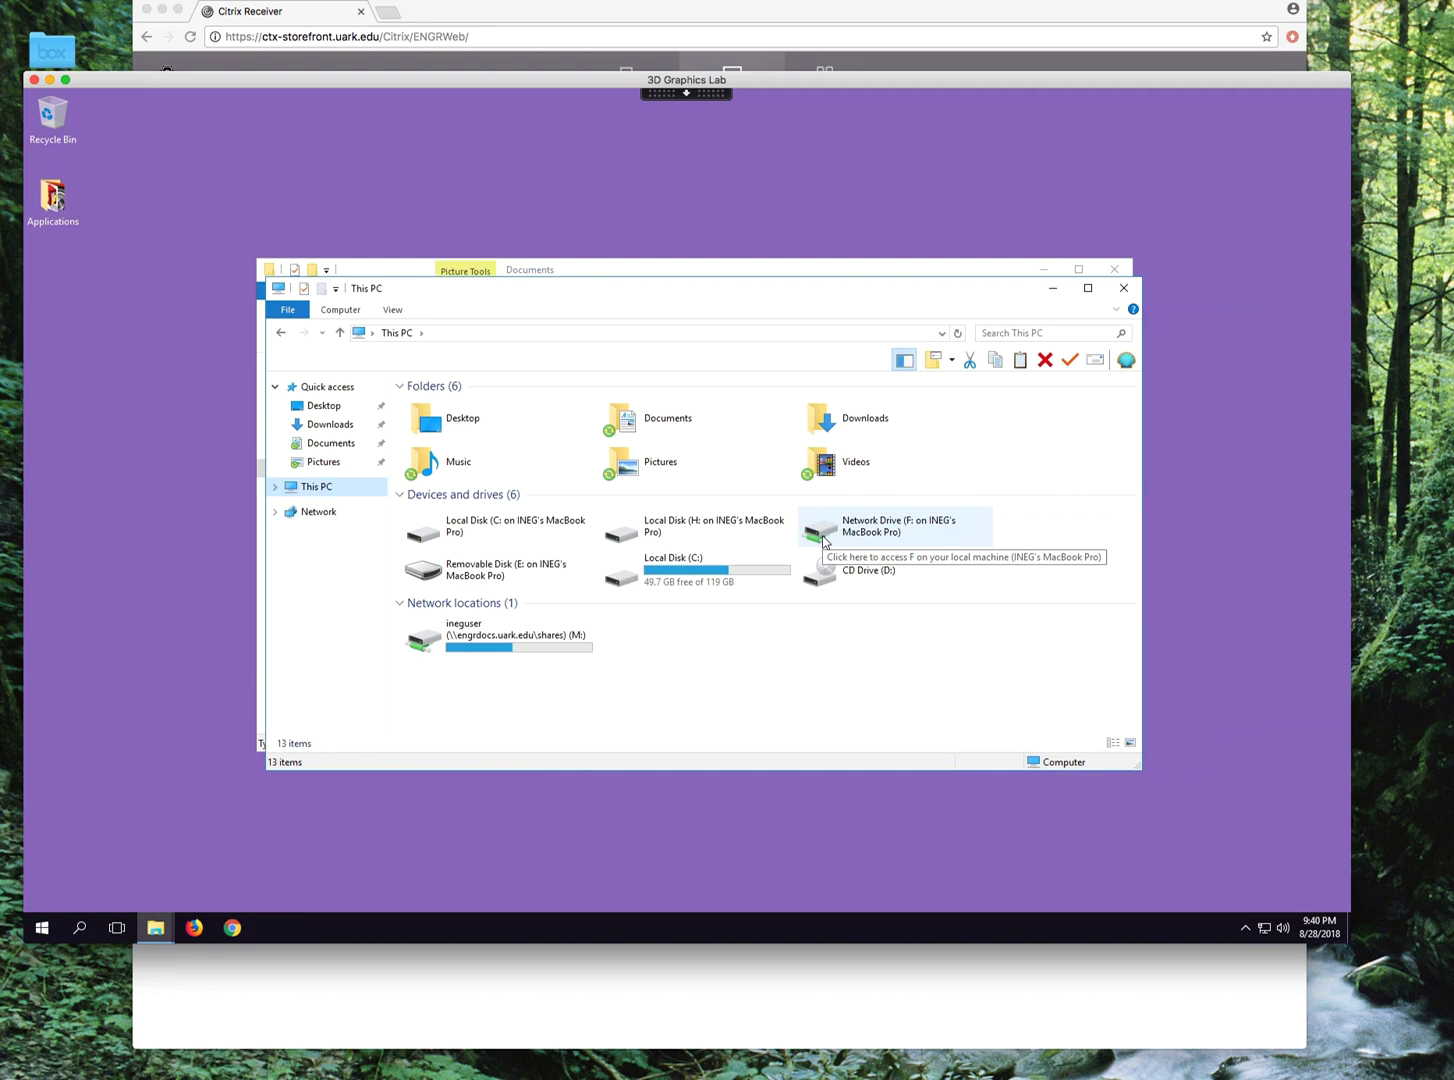
click(1124, 288)
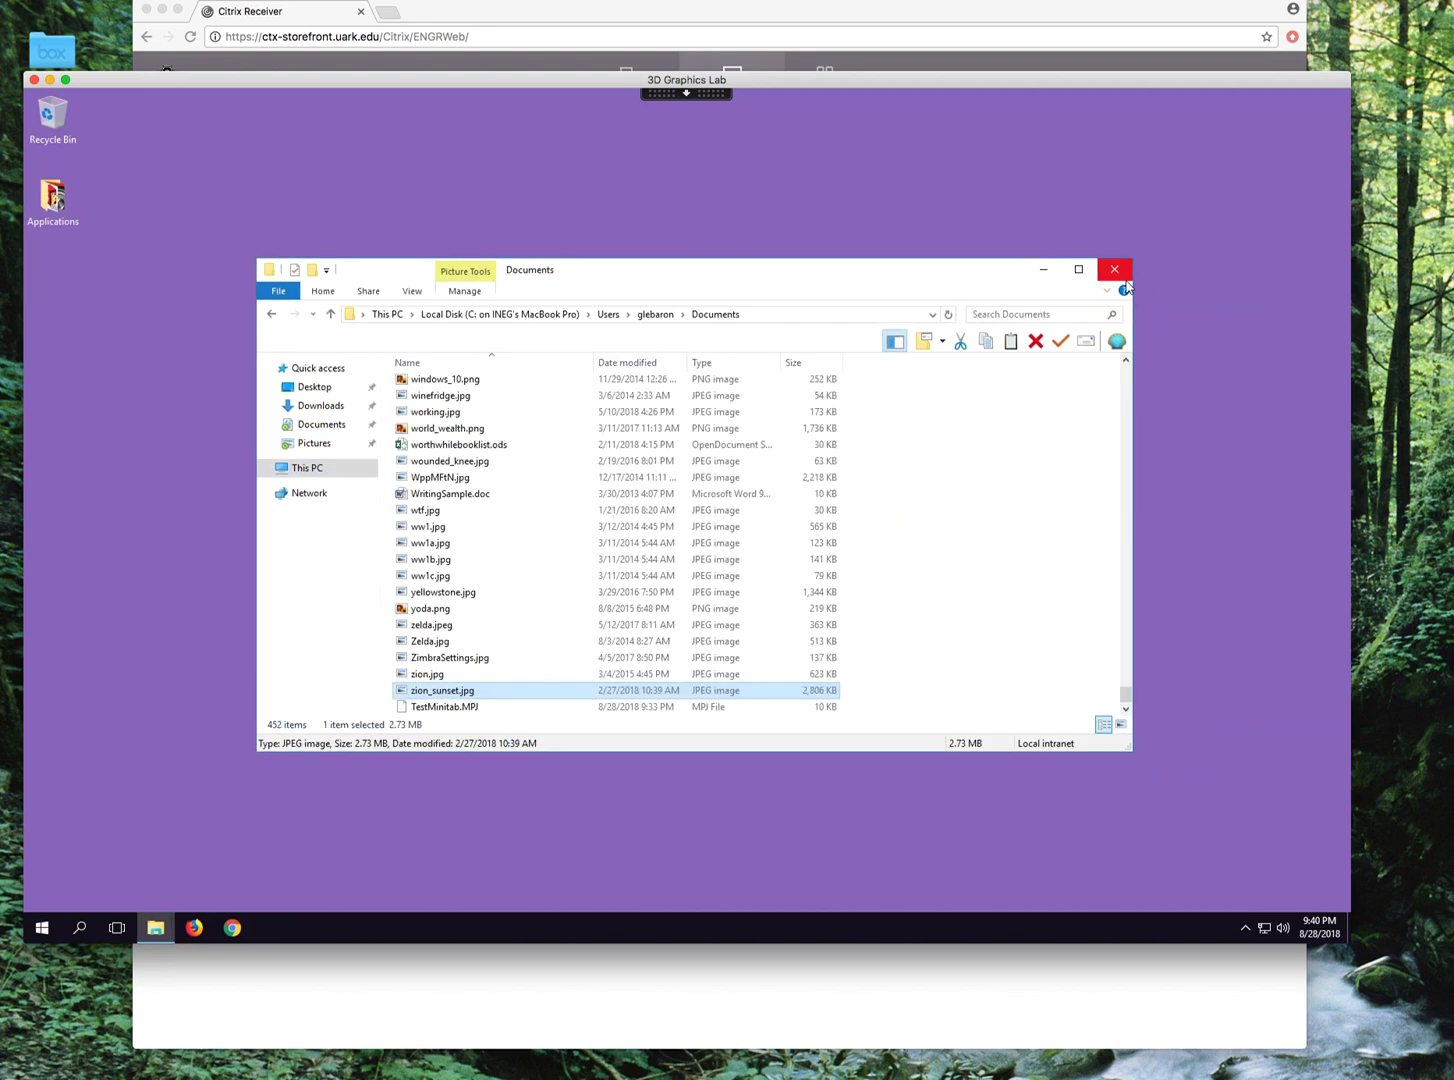
click(1115, 270)
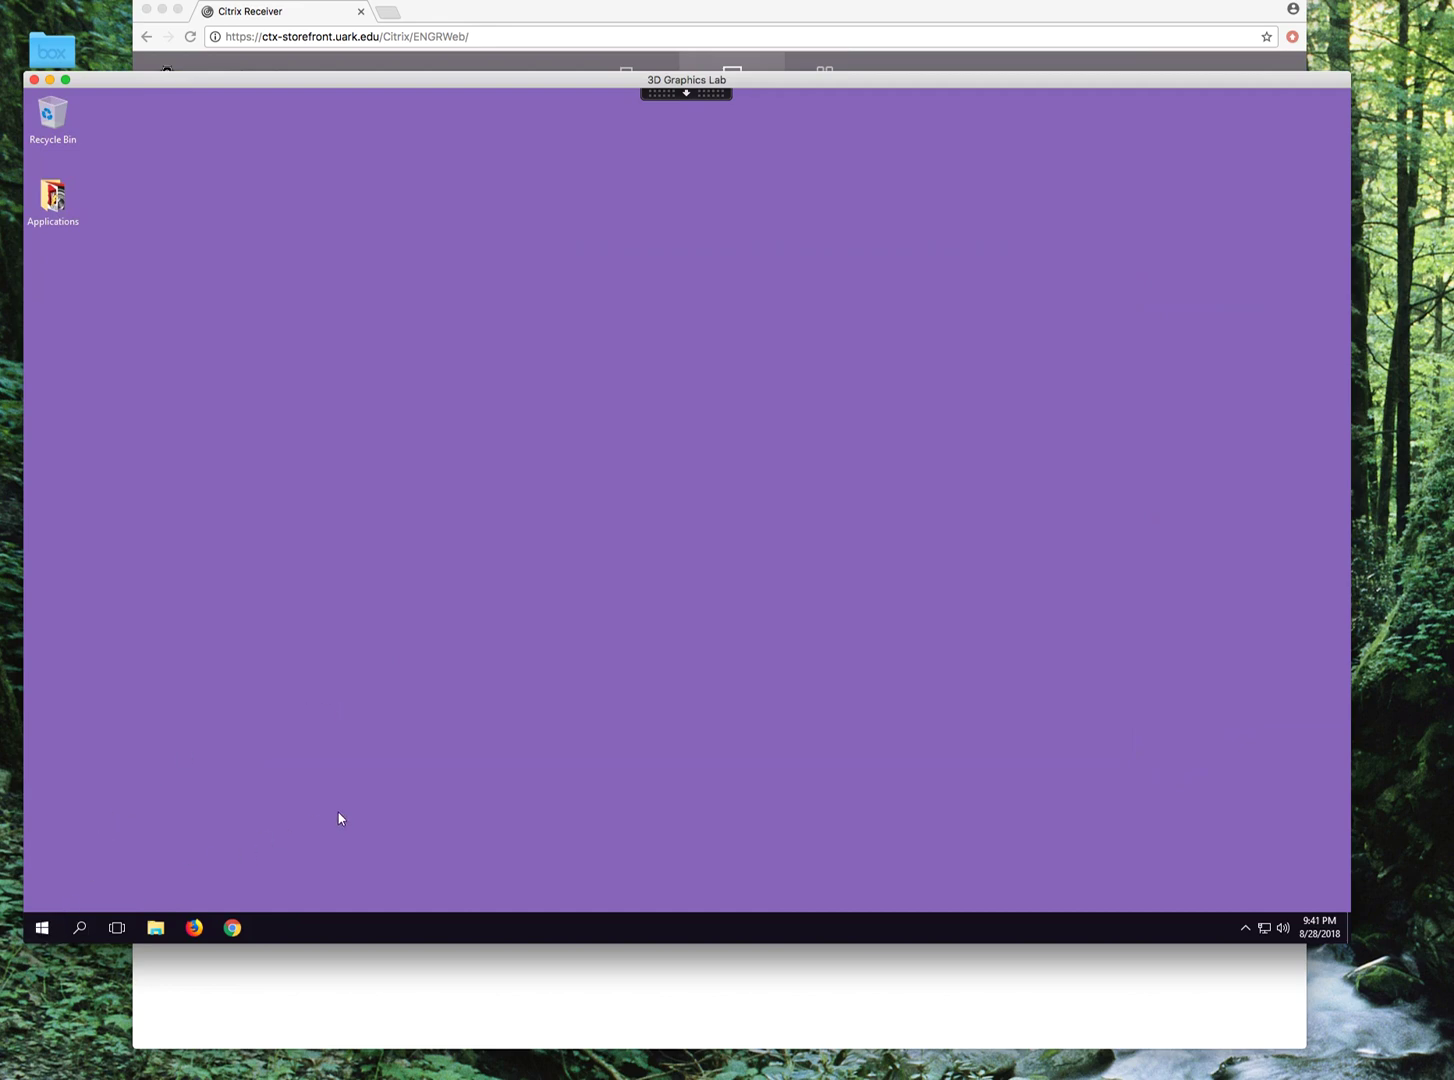
Show the Citrix session toolbar and shift the lab desktop window aside and back.
click(687, 94)
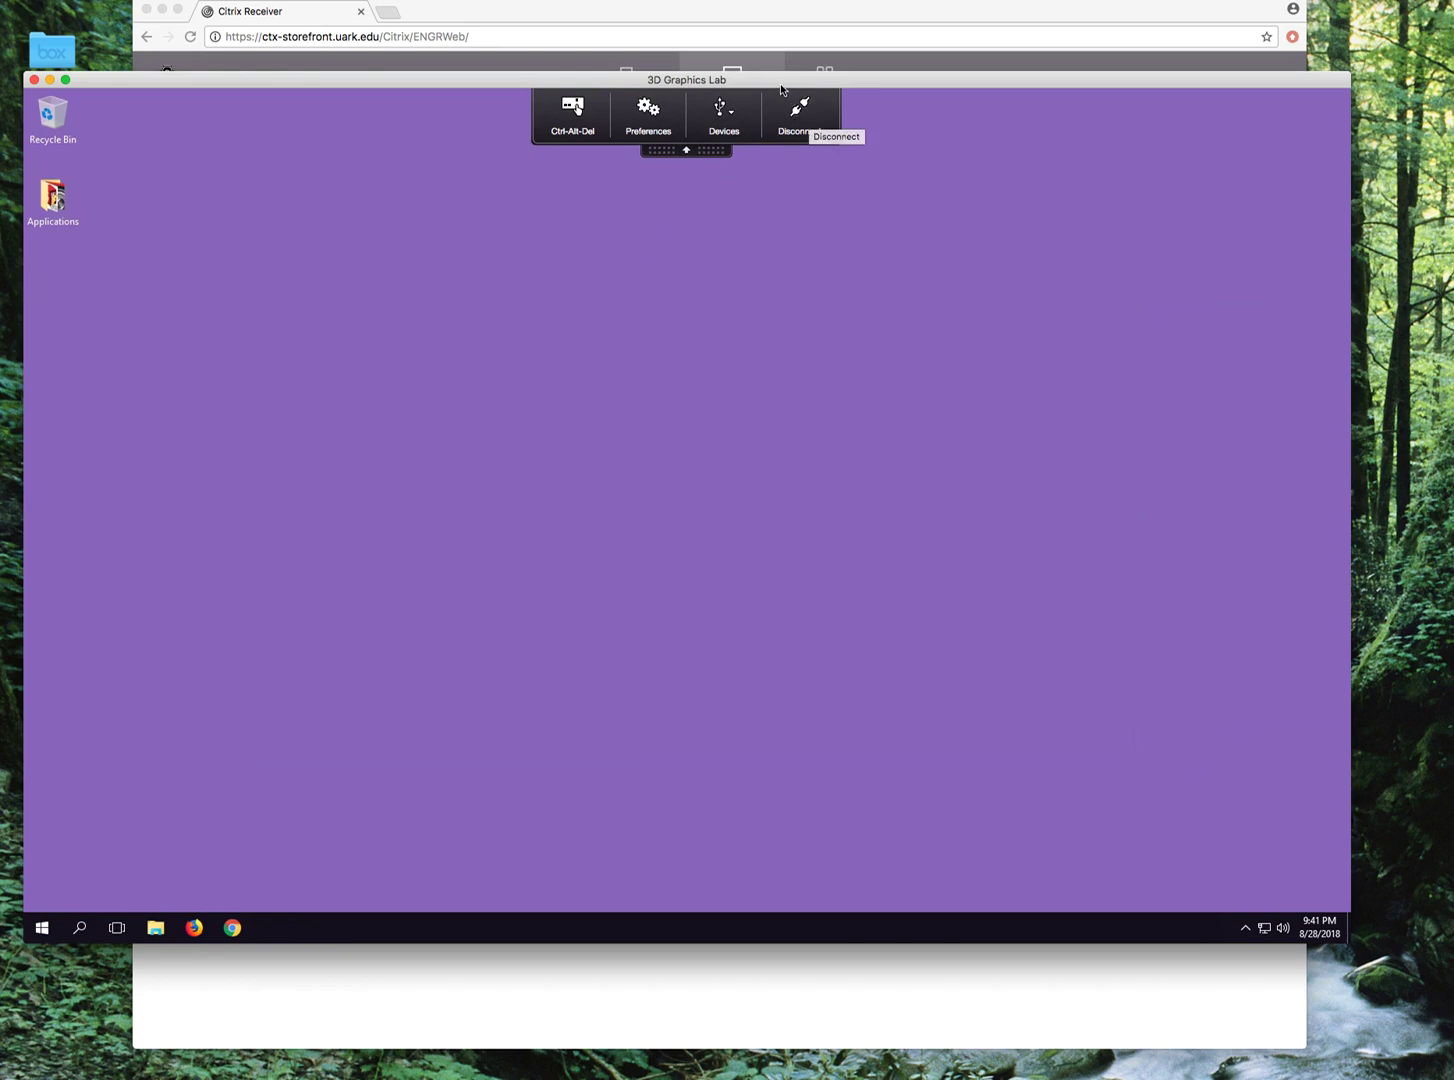
drag(781, 88, 1286, 229)
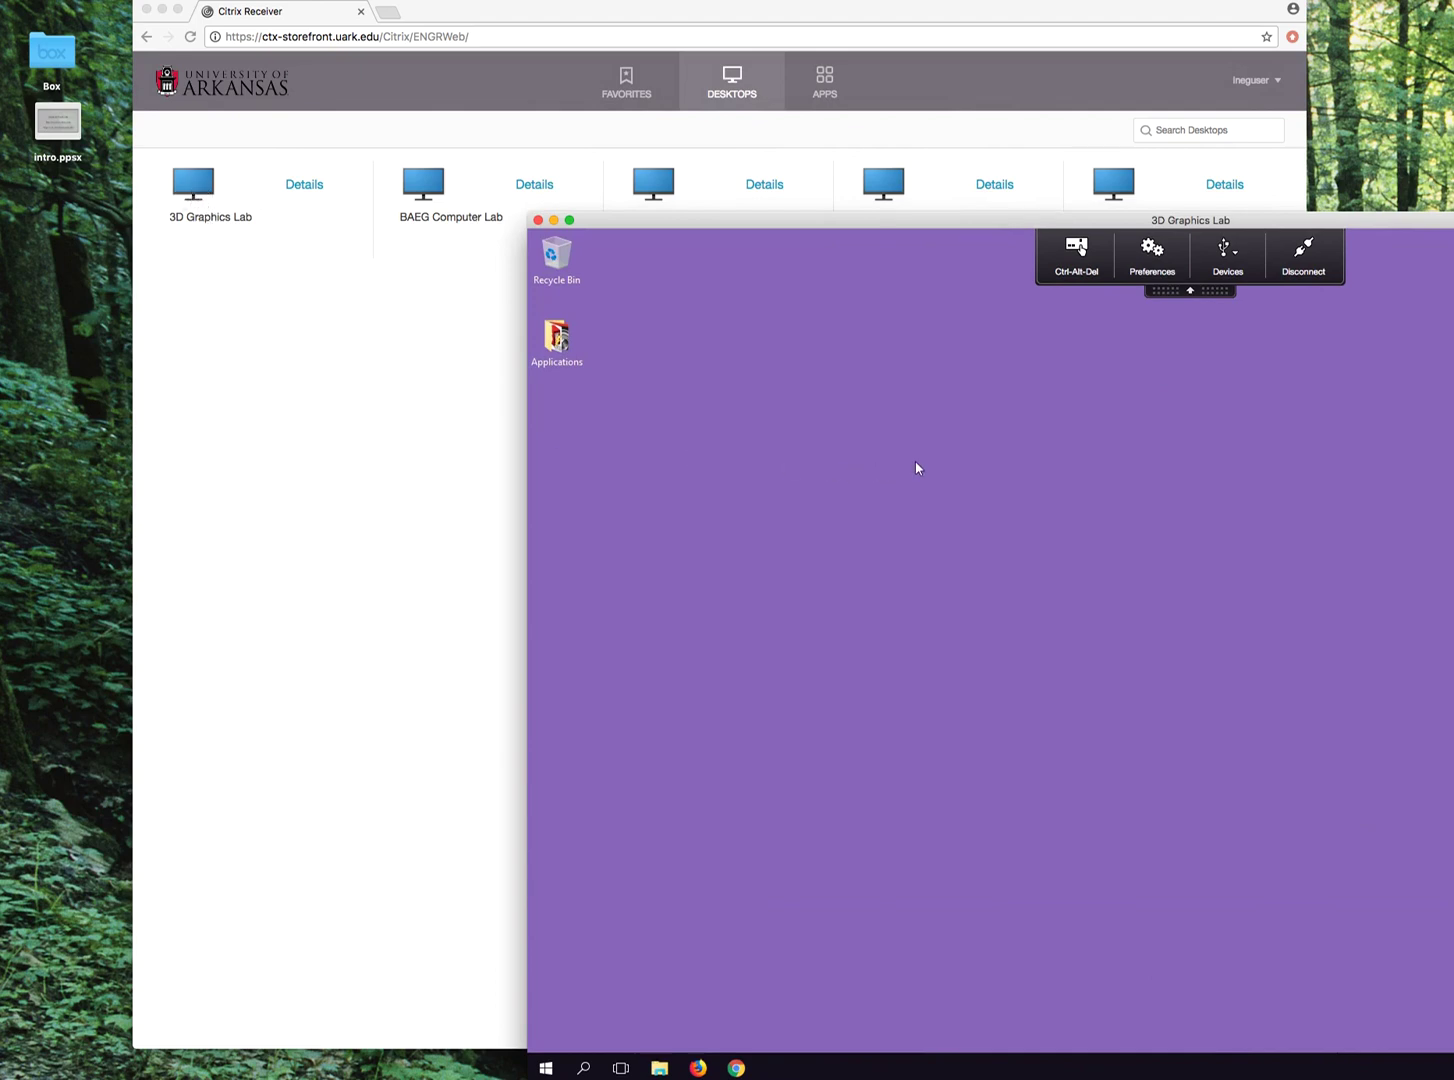
drag(853, 223, 419, 116)
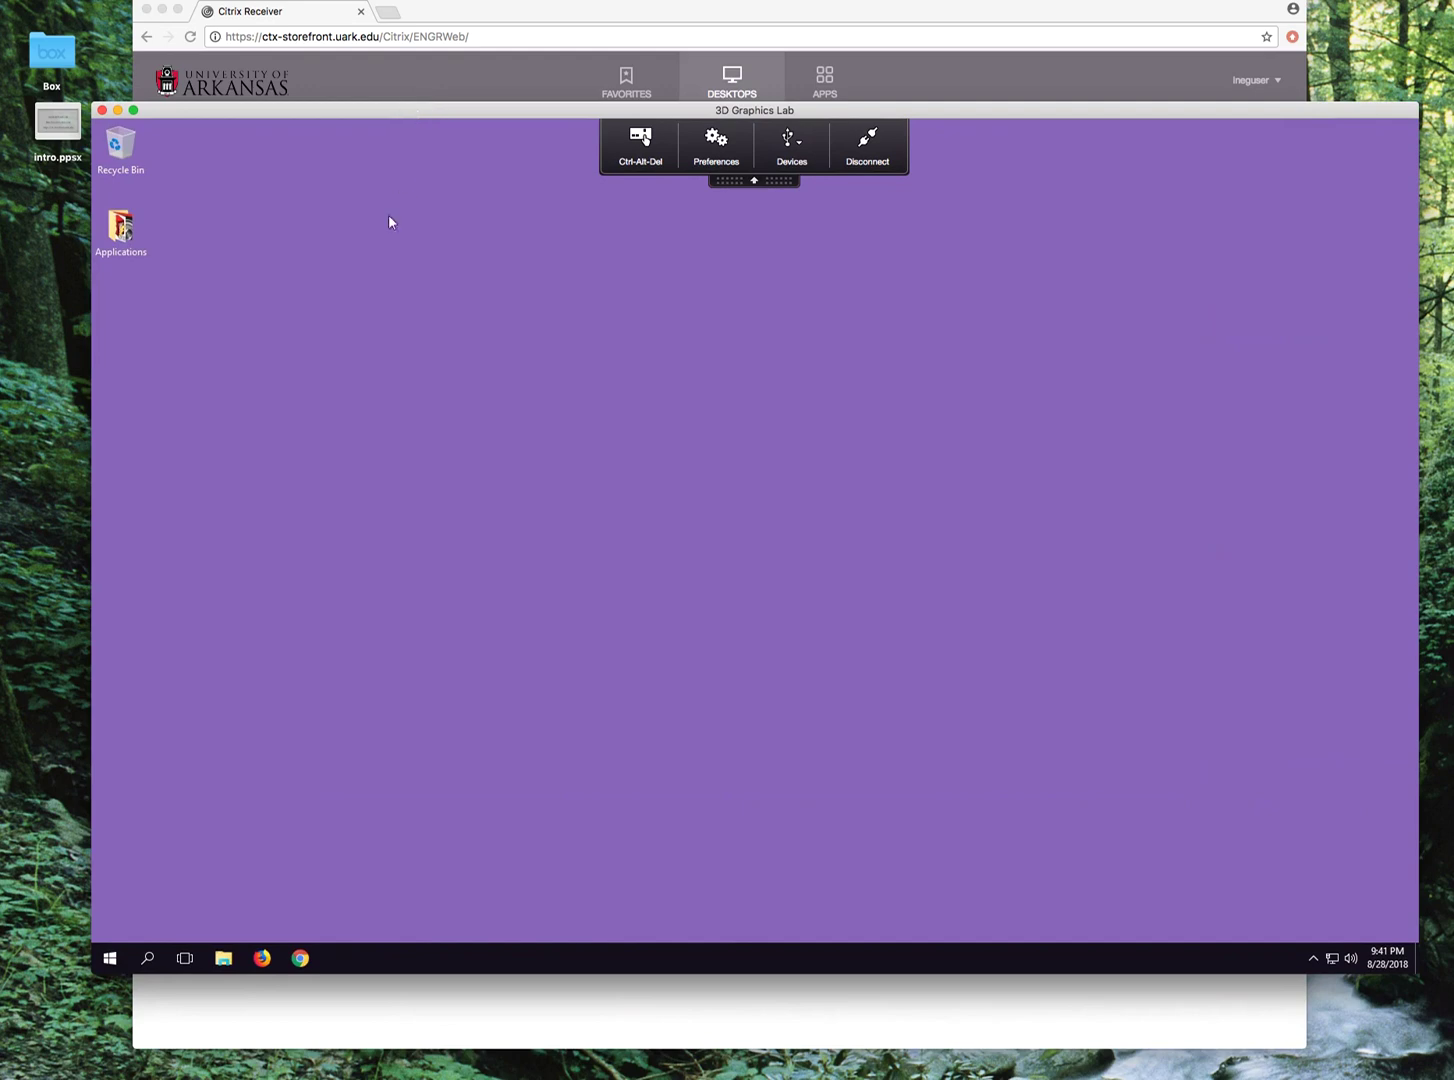
Shut down the 3D Graphics Lab desktop from Start, then open intro.ppsx from the Mac desktop.
click(110, 958)
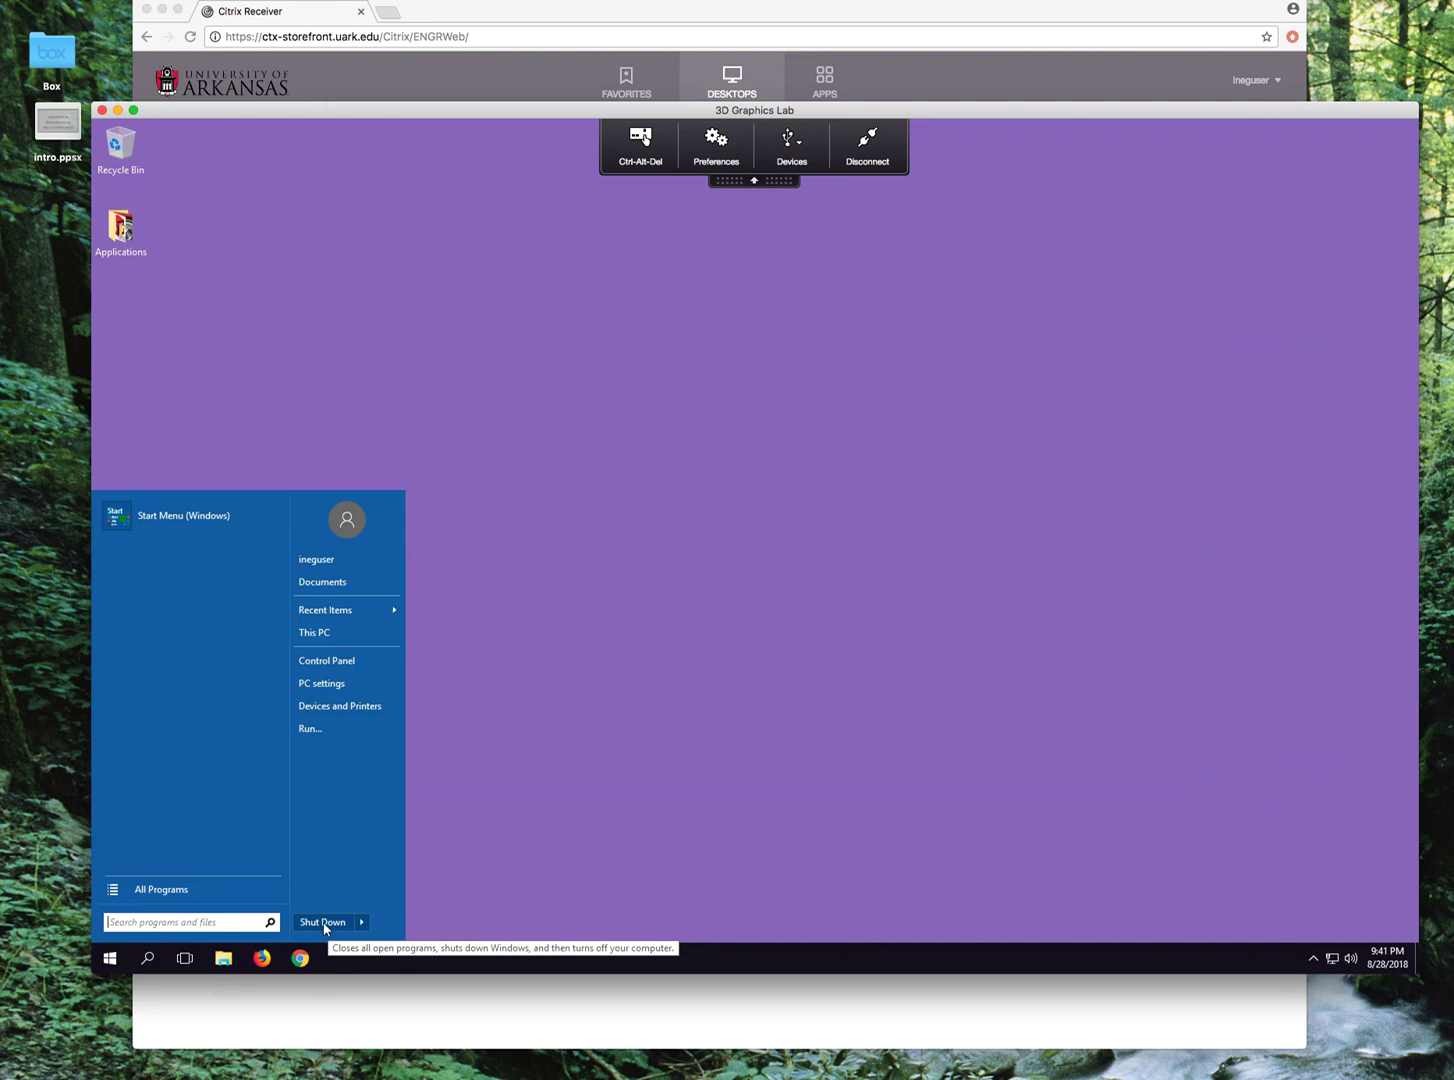
click(323, 922)
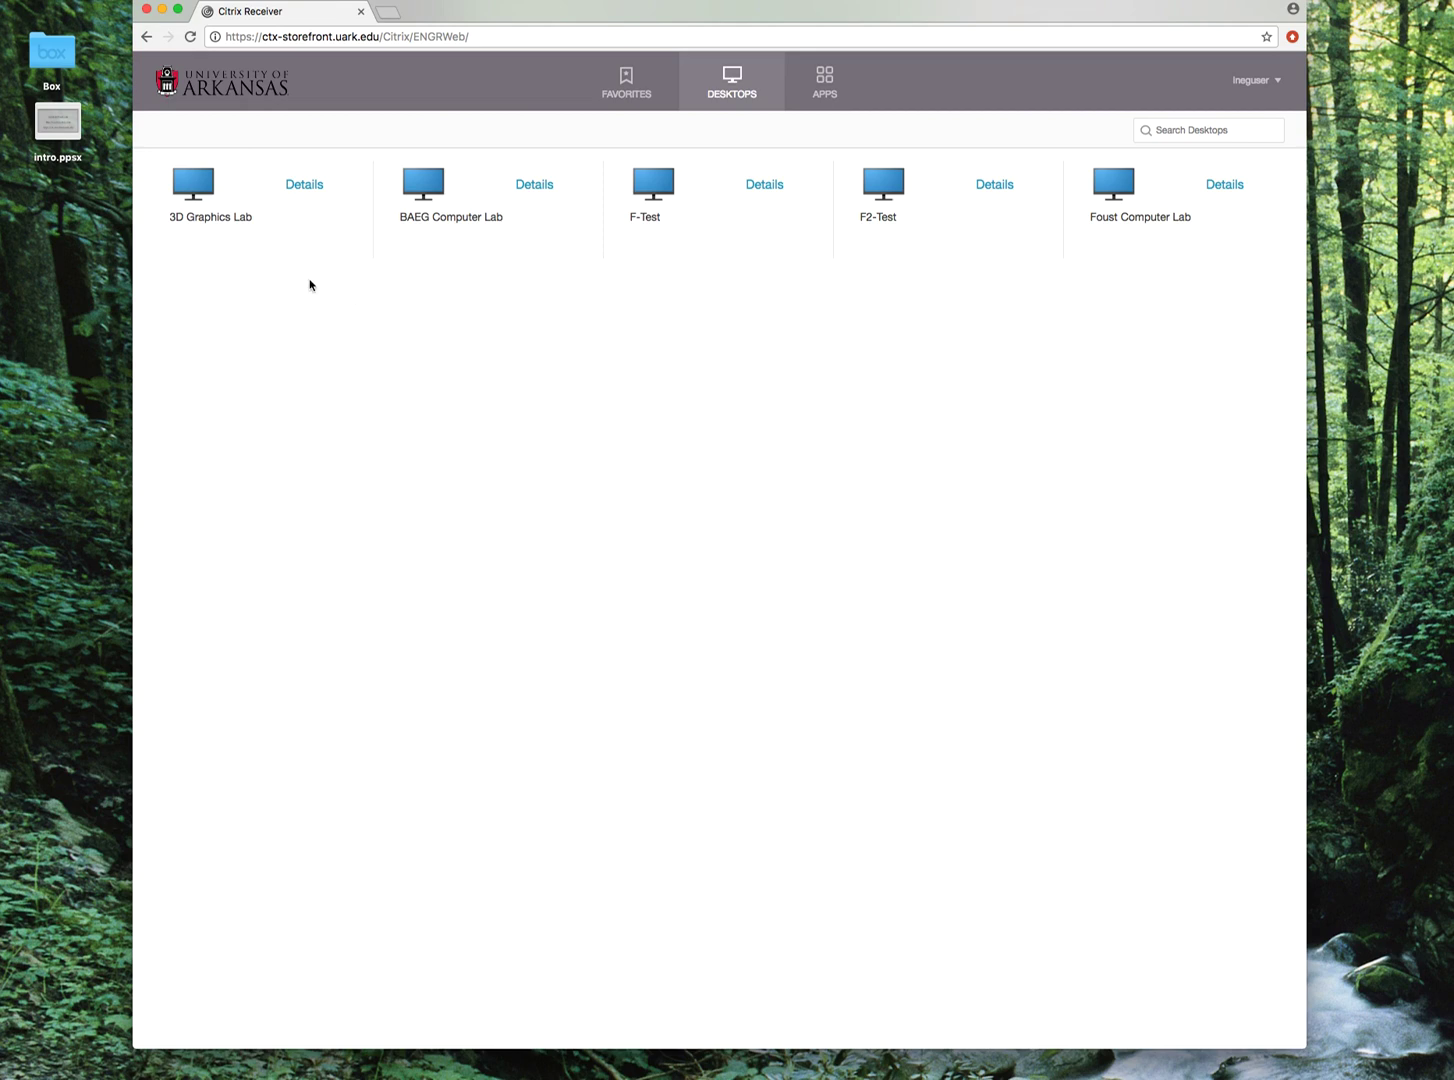
click(37, 133)
click(37, 133)
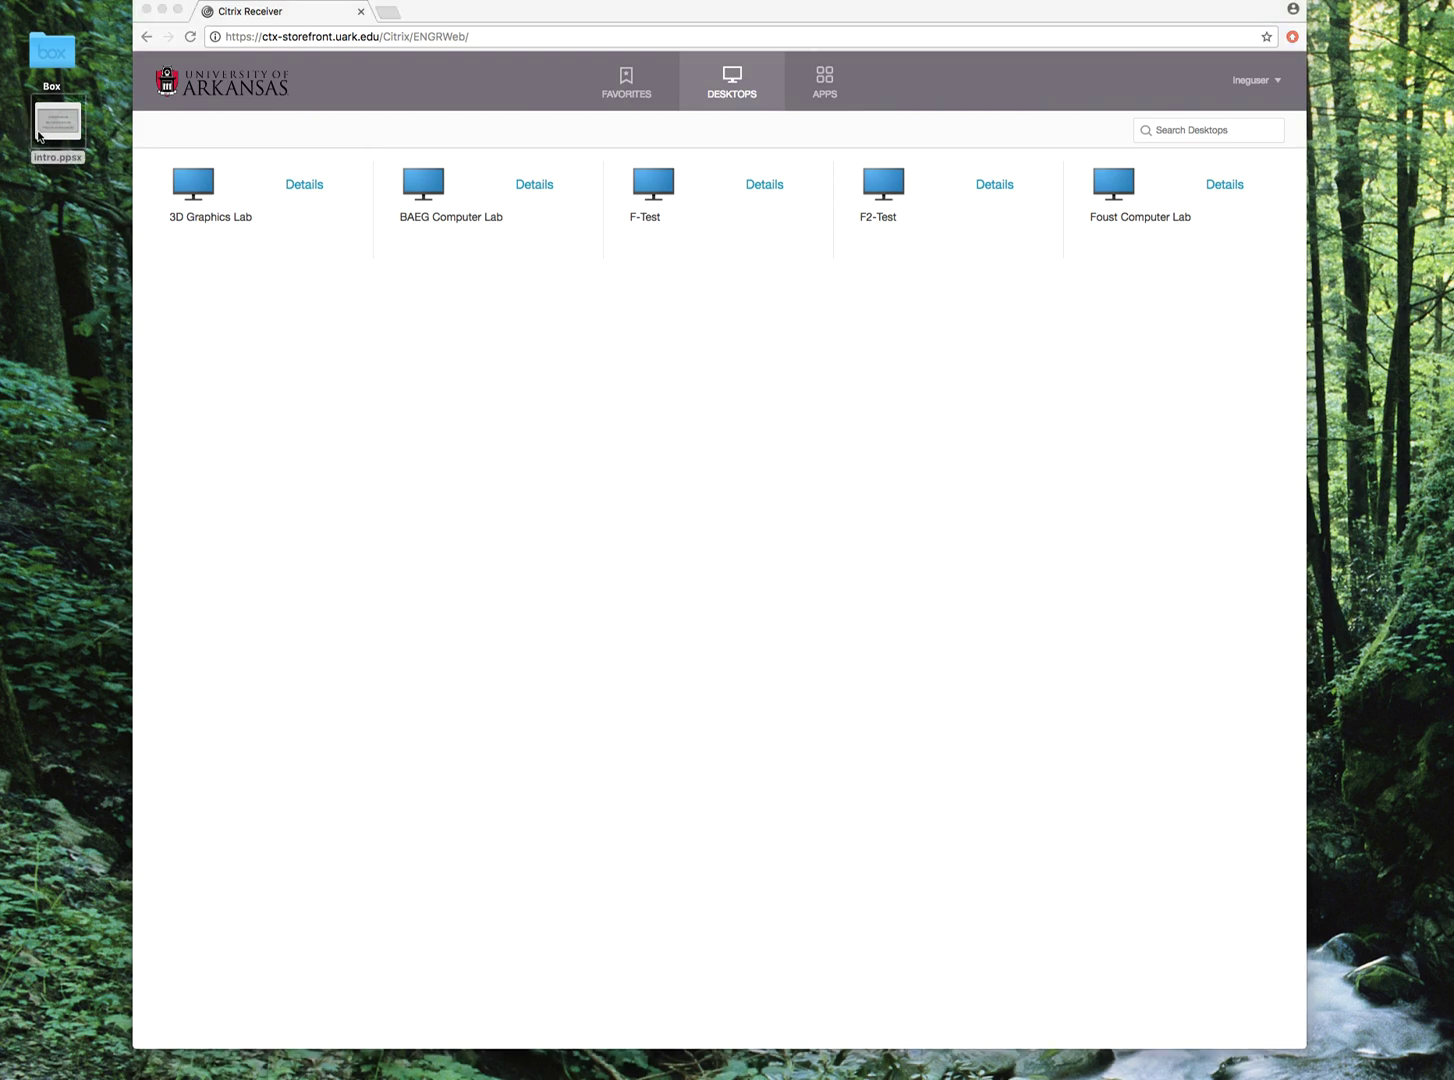